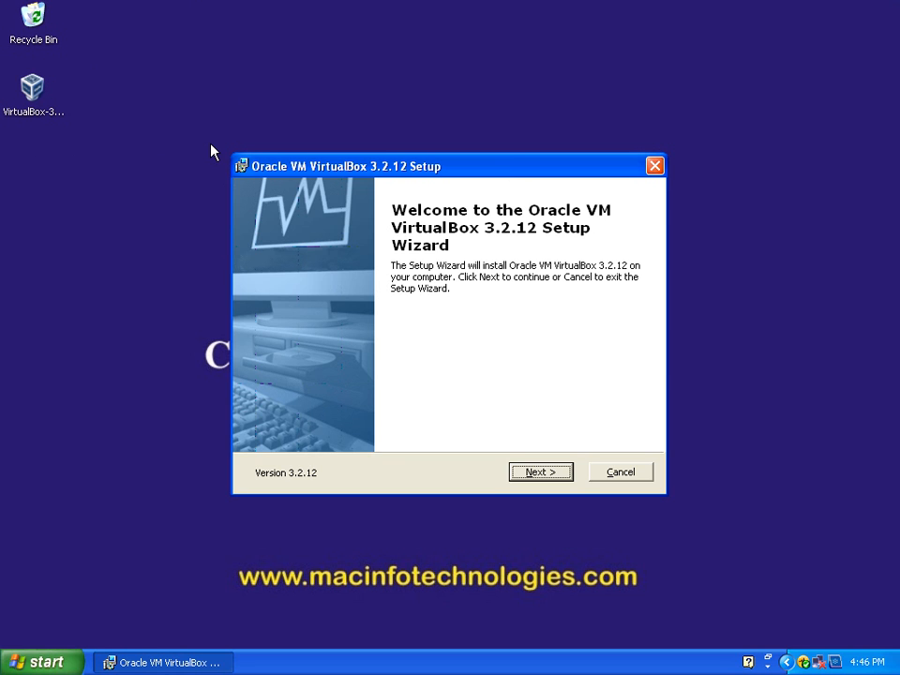
Step: Proceed past the setup welcome page and accept the terms of the VirtualBox license agreement
{"action": "left_click", "coordinate": [553, 474]}
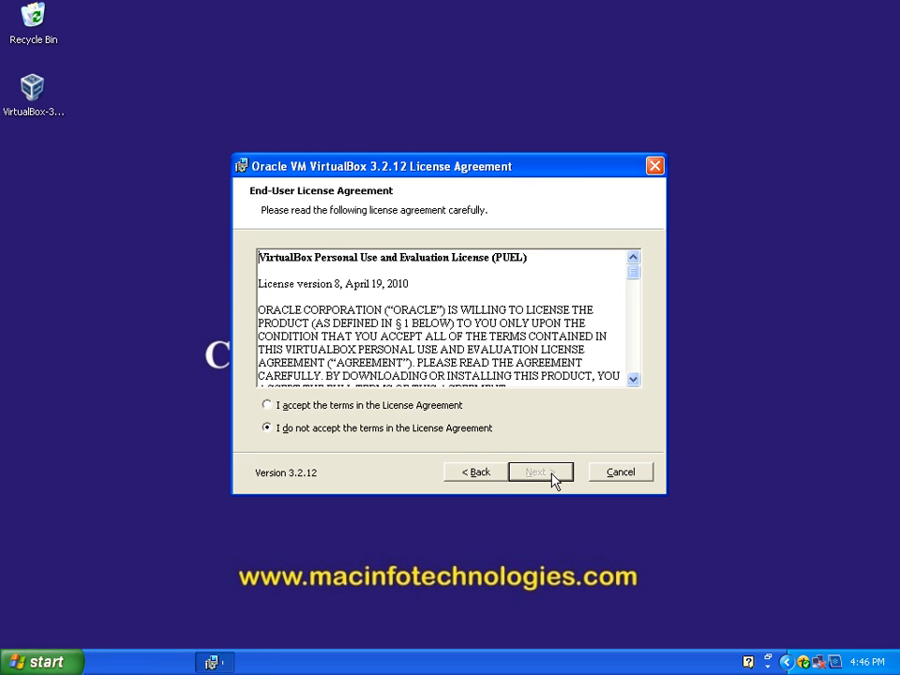
{"action": "left_click", "coordinate": [270, 405]}
{"action": "left_click_drag", "start_coordinate": [634, 274], "coordinate": [649, 378]}
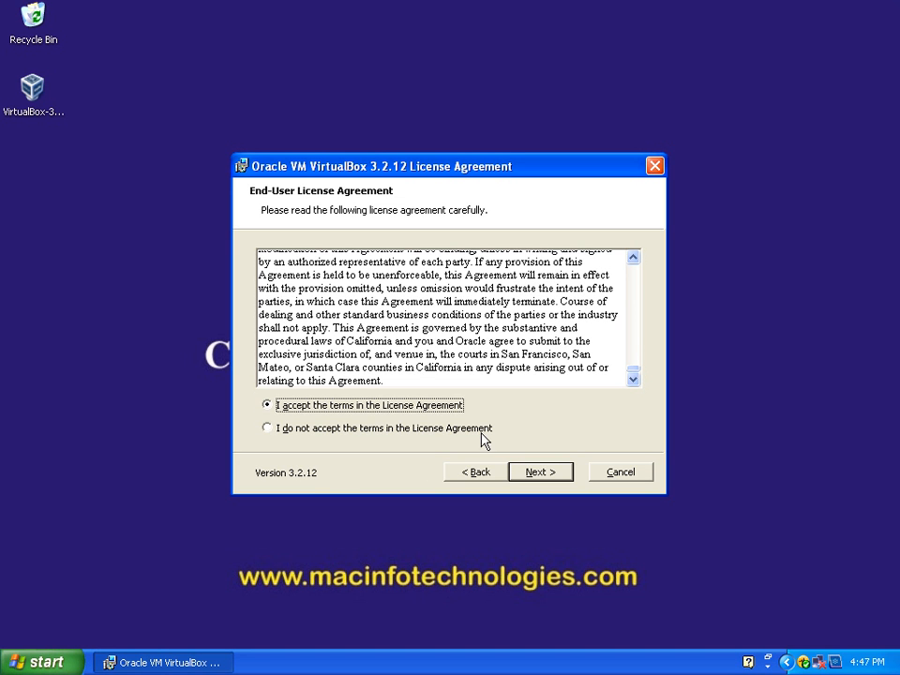
{"action": "left_click", "coordinate": [541, 472]}
Step: Keep the default features and location, and choose to create only the desktop shortcut, without the Quick Launch Bar one
{"action": "mouse_move", "coordinate": [383, 387]}
{"action": "left_mouse_down"}
{"action": "mouse_move", "coordinate": [428, 382]}
{"action": "mouse_move", "coordinate": [377, 378]}
{"action": "left_mouse_up"}
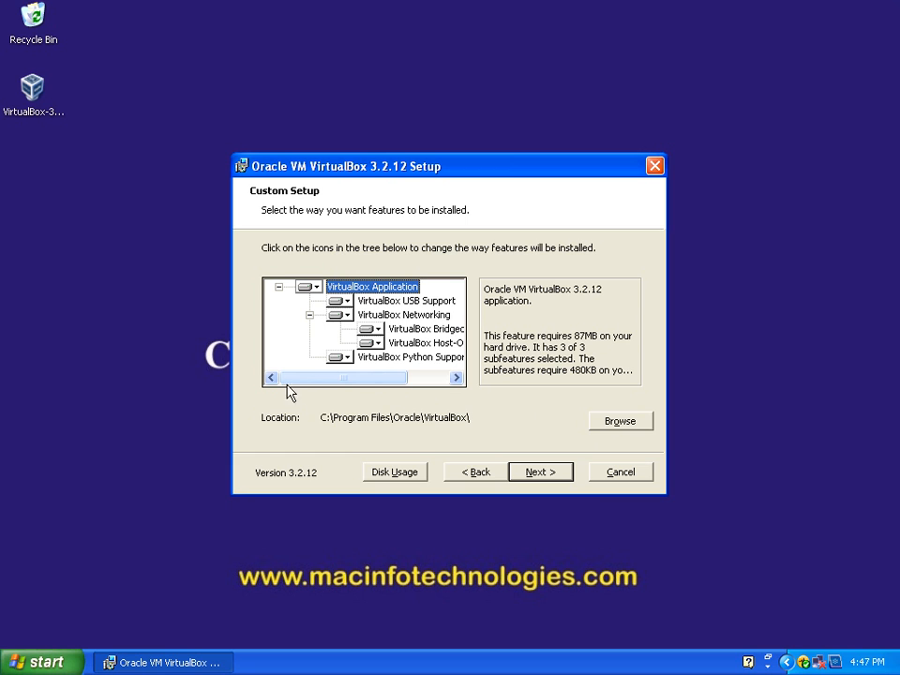
{"action": "left_click", "coordinate": [537, 475]}
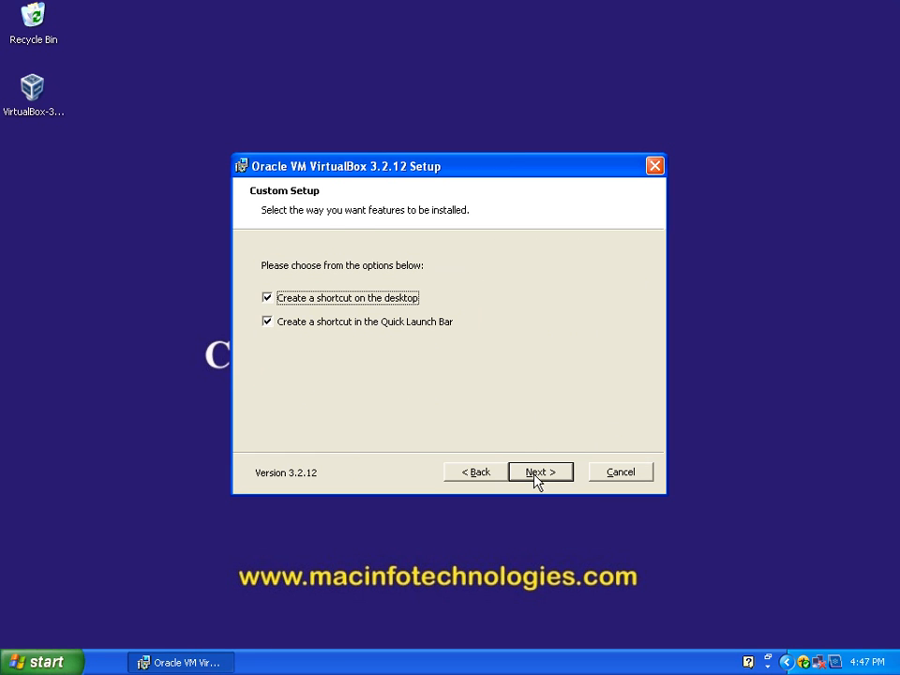
{"action": "left_click", "coordinate": [269, 298]}
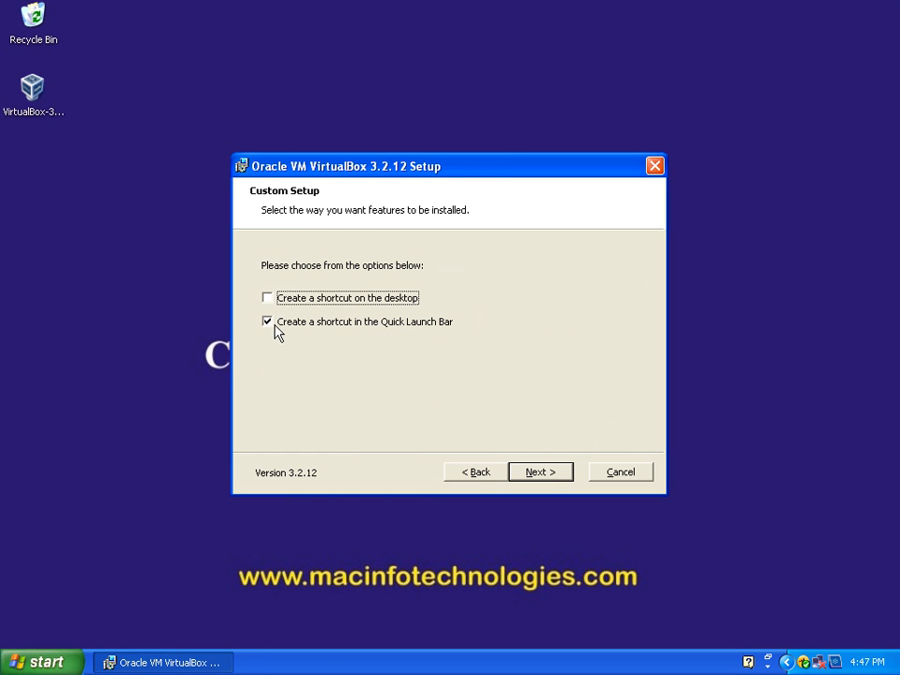
{"action": "left_click", "coordinate": [271, 322]}
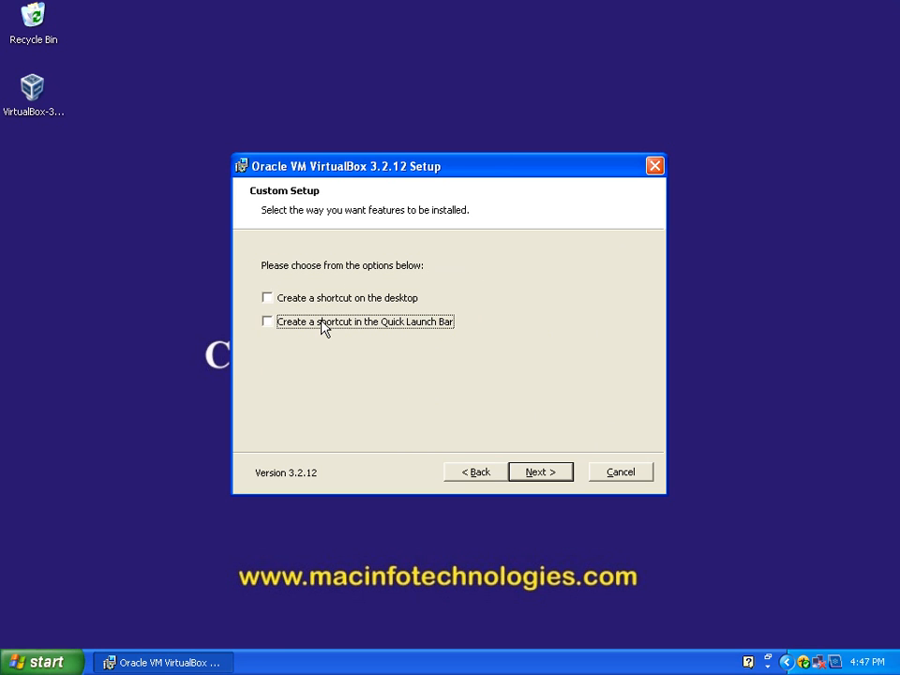
{"action": "left_click", "coordinate": [268, 298]}
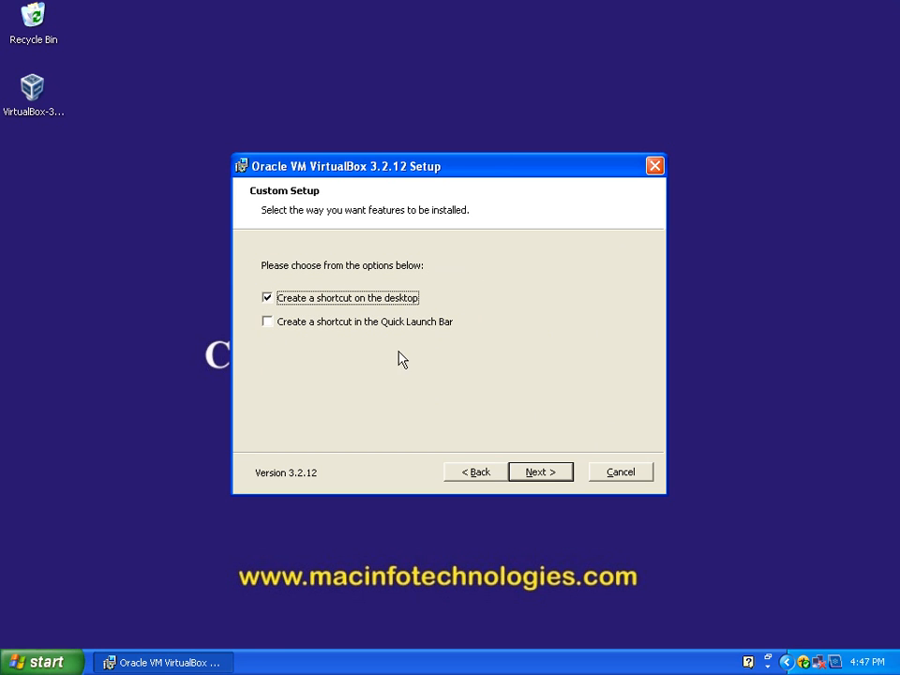
{"action": "left_click", "coordinate": [550, 475]}
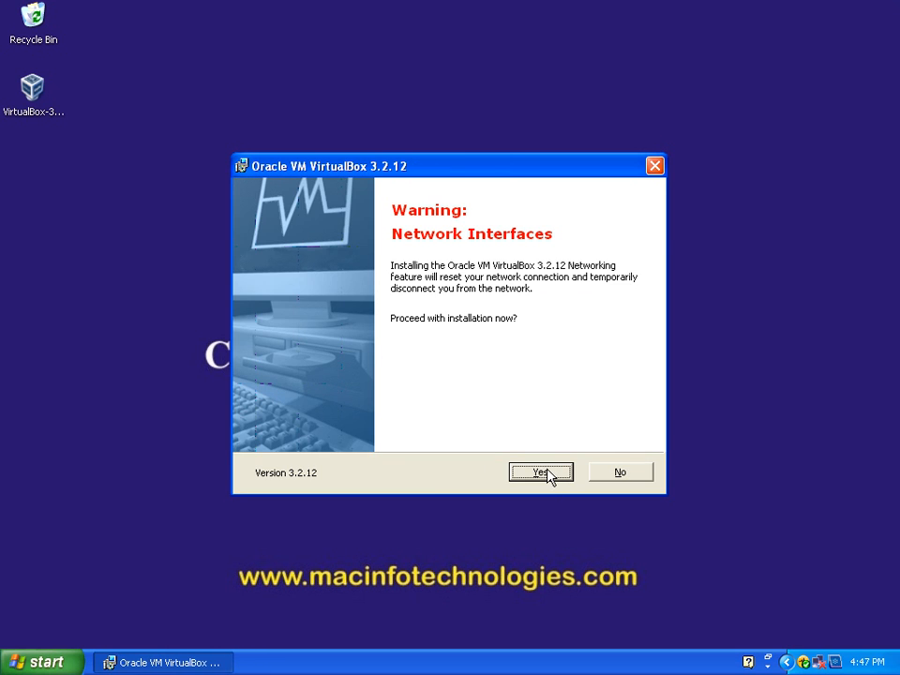
Step: Agree to the temporary network disconnection and start the VirtualBox 3.2.12 installation
{"action": "left_click", "coordinate": [544, 473]}
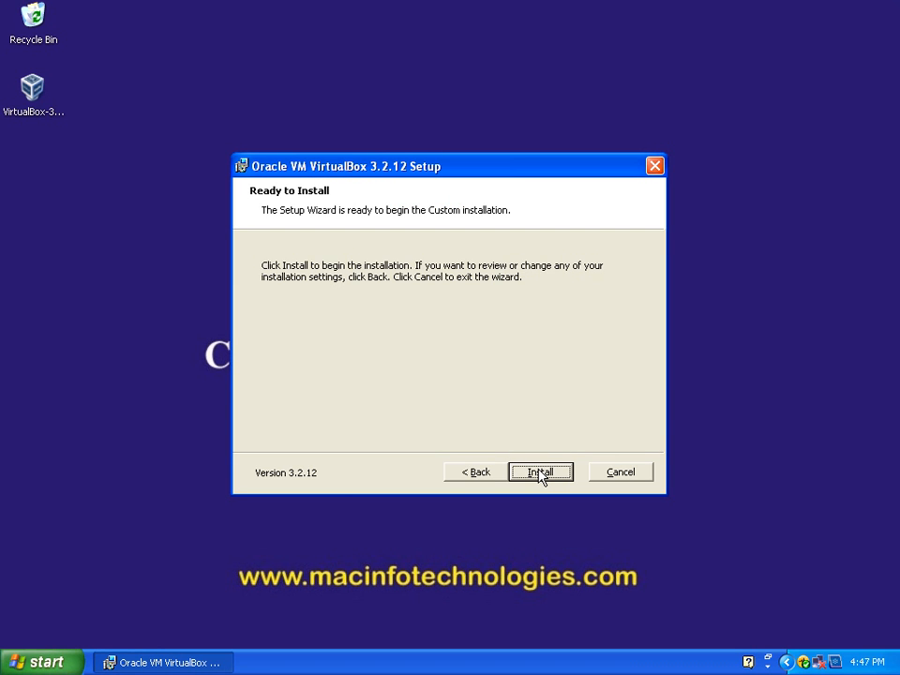
{"action": "left_click", "coordinate": [492, 475]}
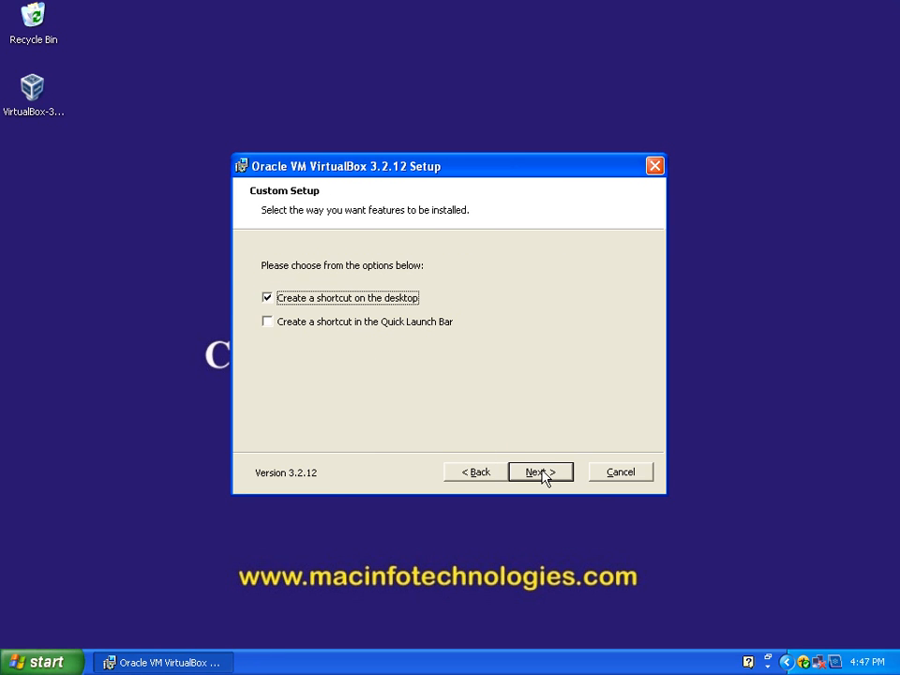
{"action": "left_click", "coordinate": [542, 473]}
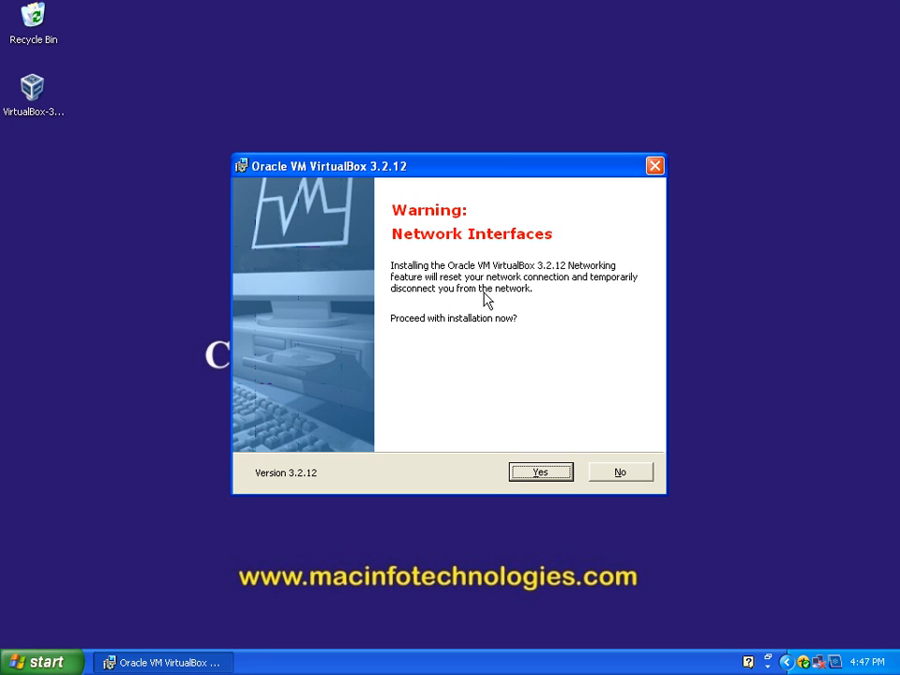
{"action": "left_click", "coordinate": [538, 471]}
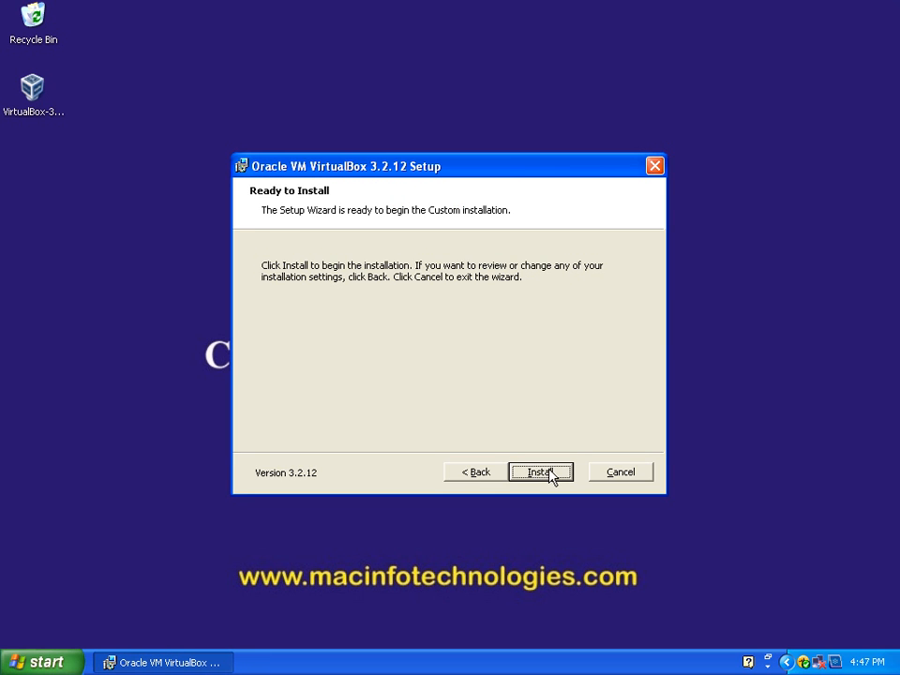
{"action": "left_click", "coordinate": [550, 473]}
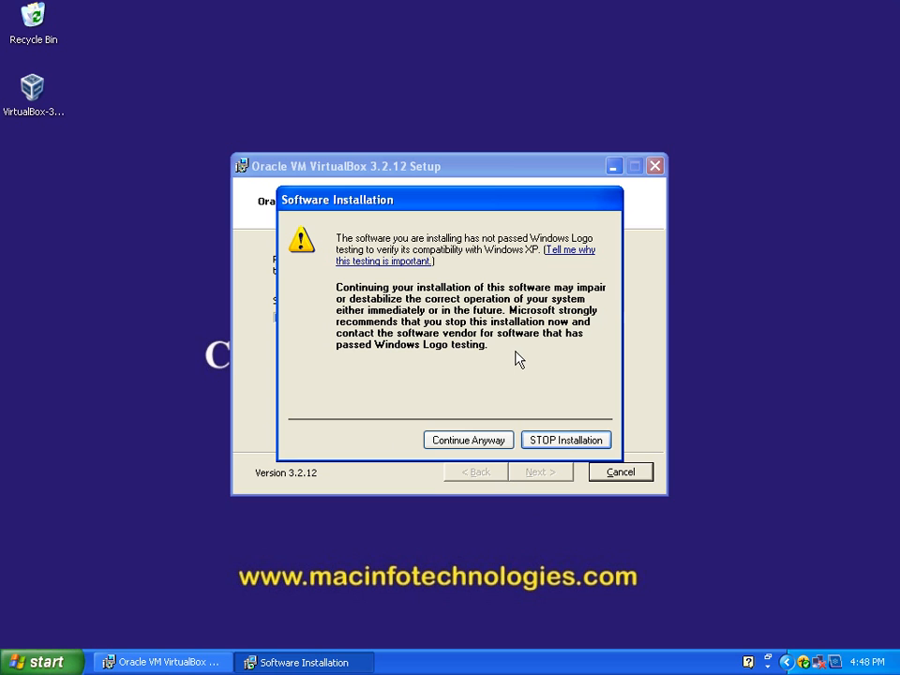
Step: Continue the installation despite each Windows Logo testing warning, and finish setup with VirtualBox set to start after installation
{"action": "left_click", "coordinate": [474, 441]}
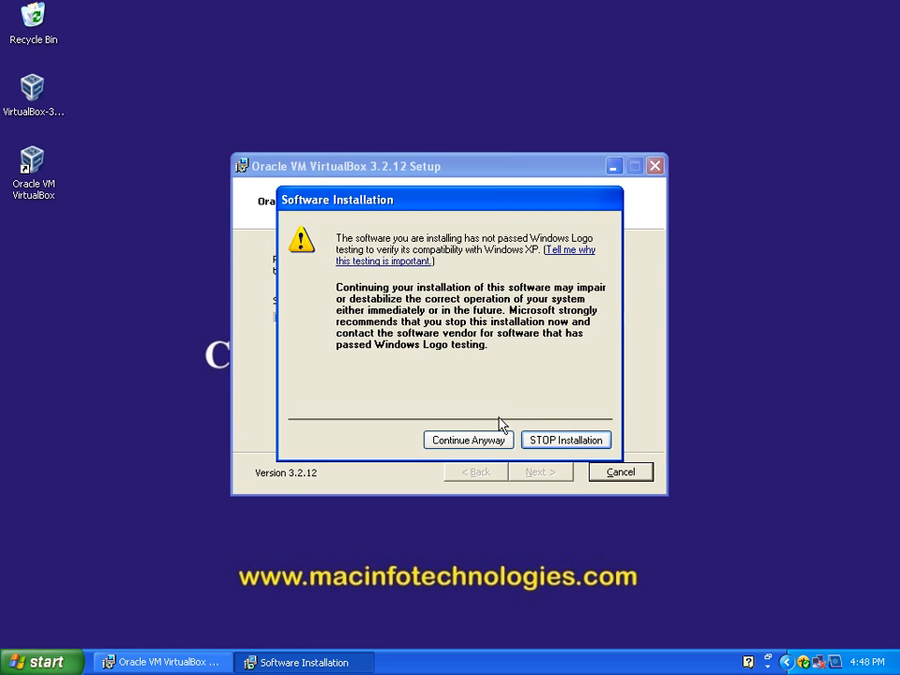
{"action": "left_click", "coordinate": [493, 440]}
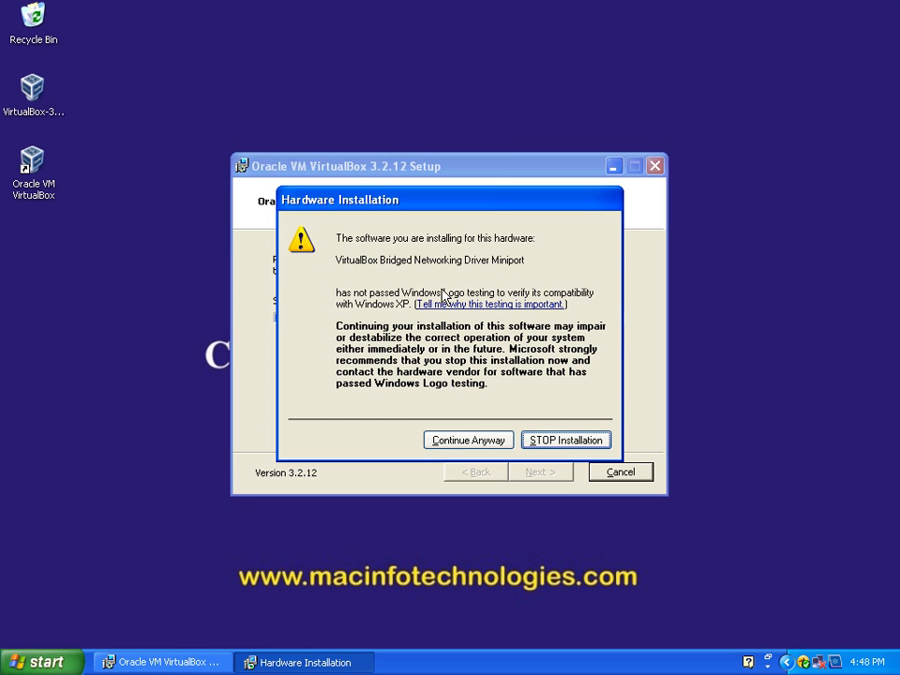
{"action": "left_click", "coordinate": [469, 439]}
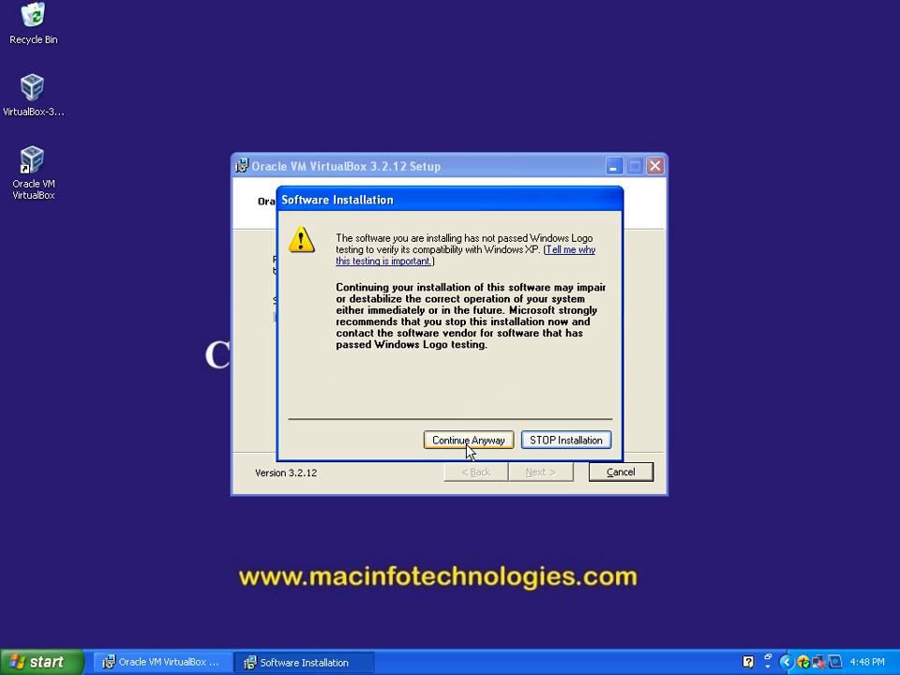
{"action": "left_click", "coordinate": [467, 440]}
{"action": "left_click", "coordinate": [466, 443]}
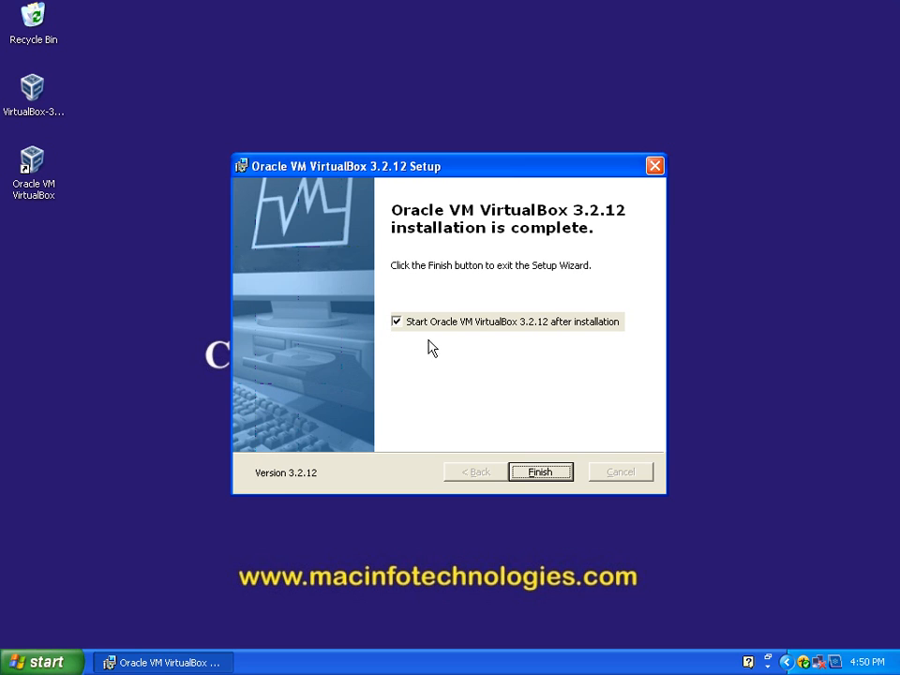
{"action": "left_click", "coordinate": [543, 469]}
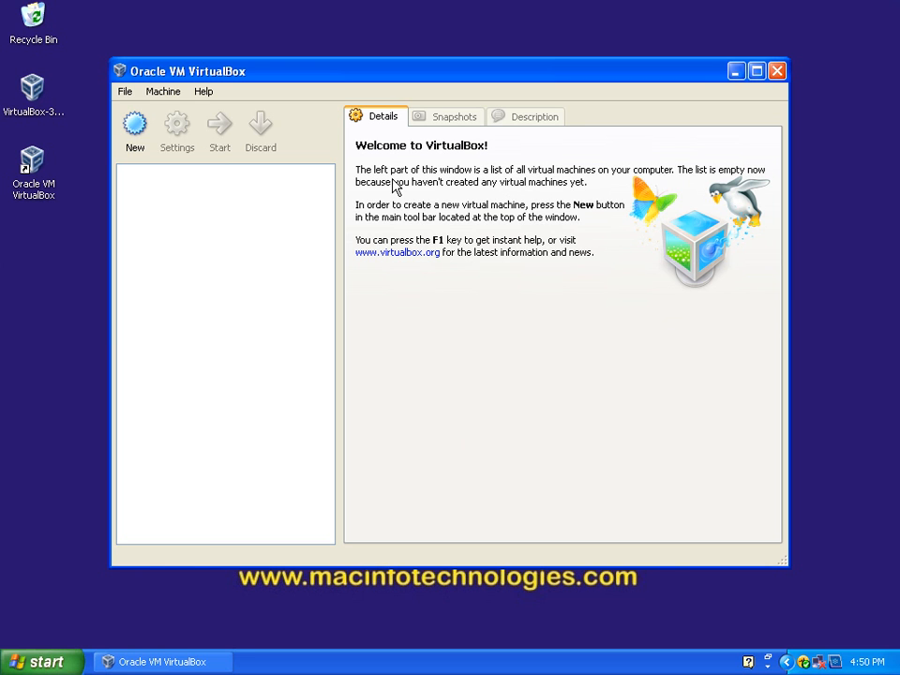
Step: Start creating a new virtual machine and name it Ubuntu
{"action": "left_click", "coordinate": [135, 141]}
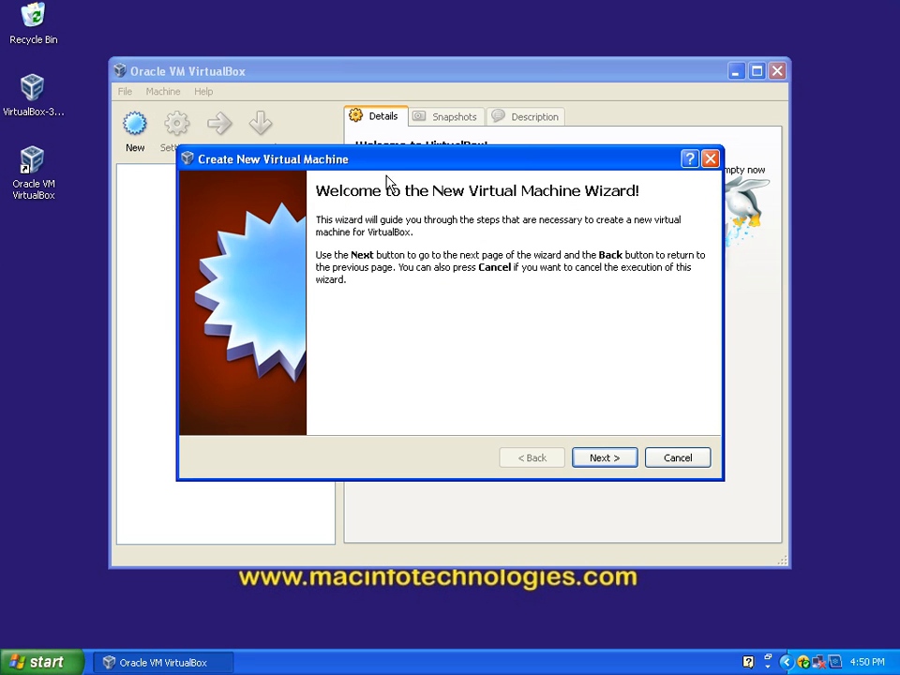
{"action": "left_click", "coordinate": [602, 460]}
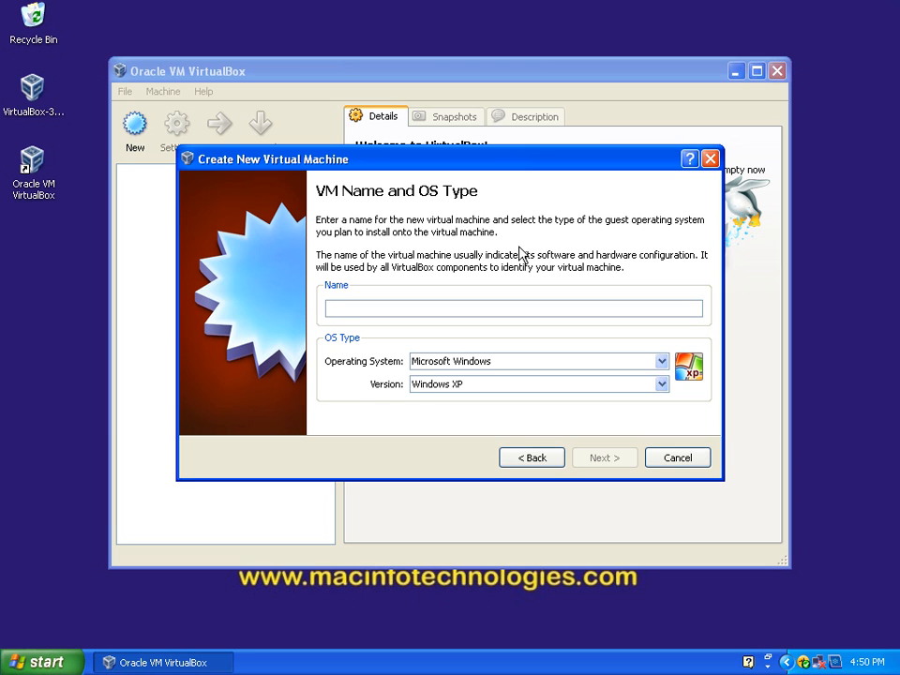
{"action": "type", "text": "Ubuntu"}
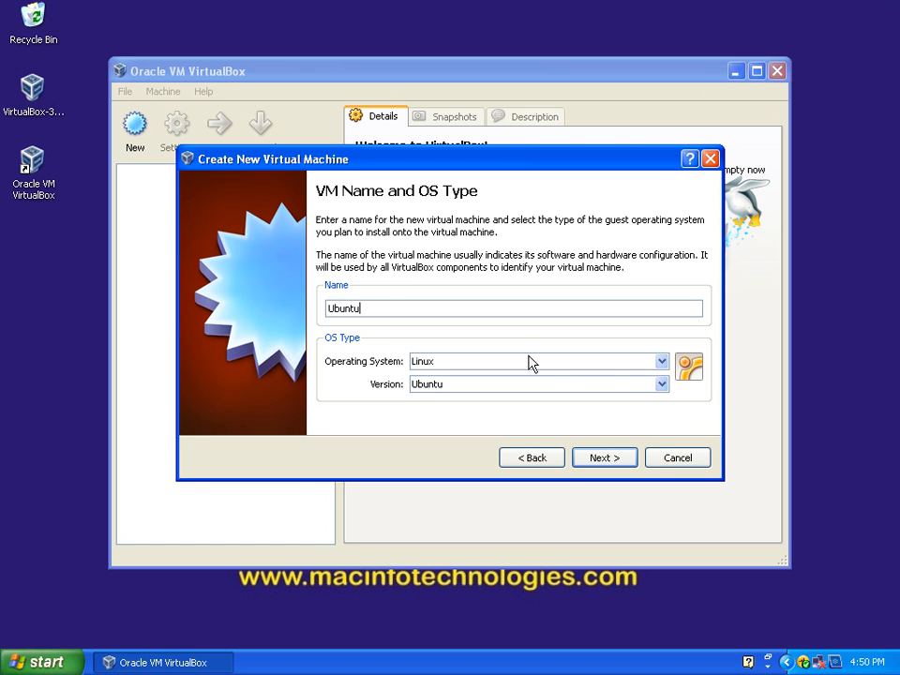
Step: Try Linux 2.2 as the guest version and look through the full list of available Linux versions
{"action": "left_click", "coordinate": [661, 384]}
{"action": "left_click_drag", "start_coordinate": [662, 455], "coordinate": [658, 410]}
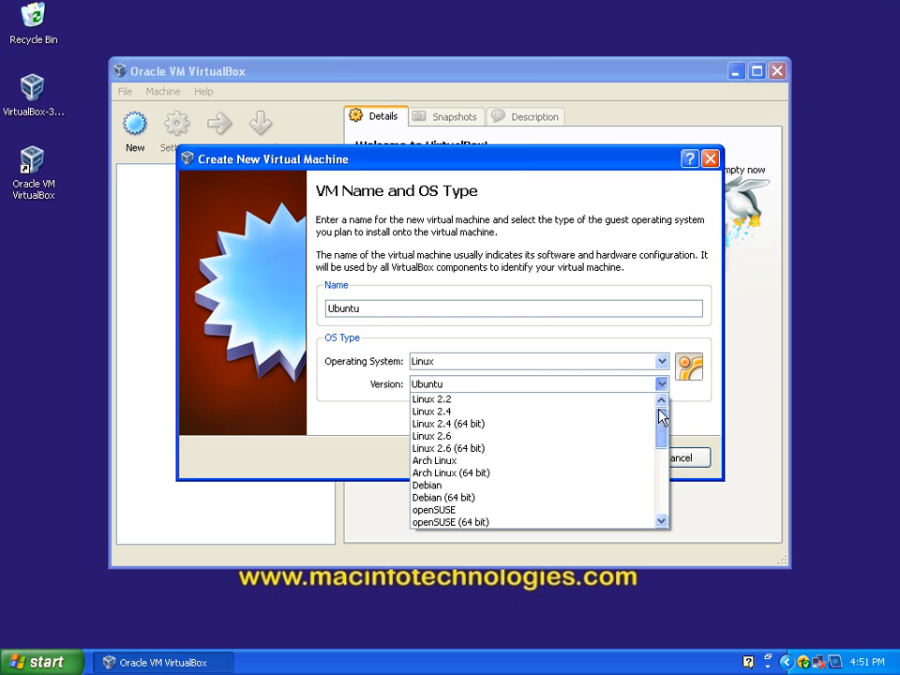
{"action": "left_click", "coordinate": [581, 401]}
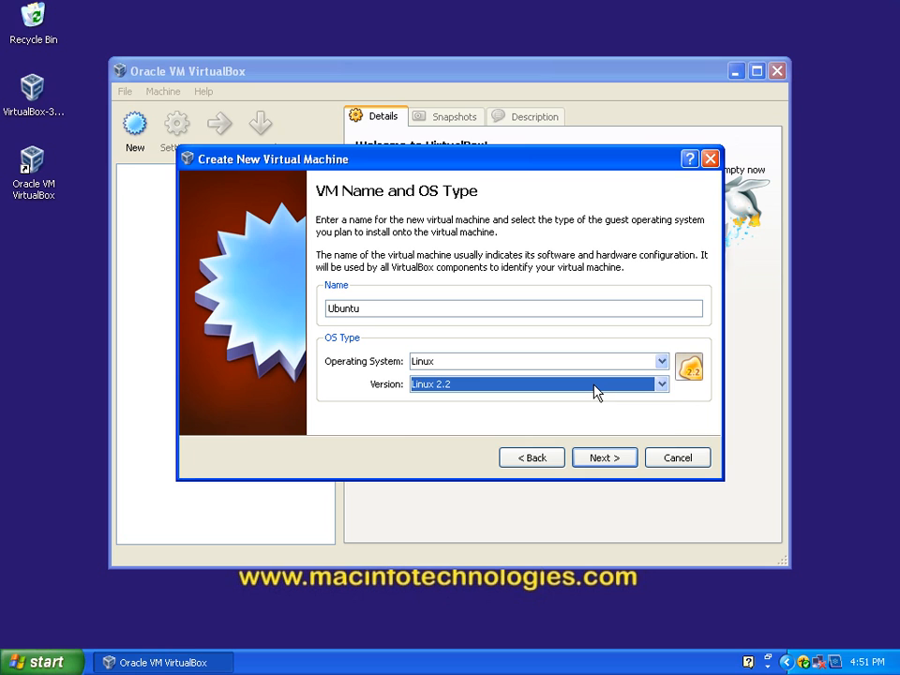
{"action": "scroll", "coordinate": [597, 391], "scroll_direction": "down", "scroll_amount": 1}
{"action": "left_click", "coordinate": [664, 385]}
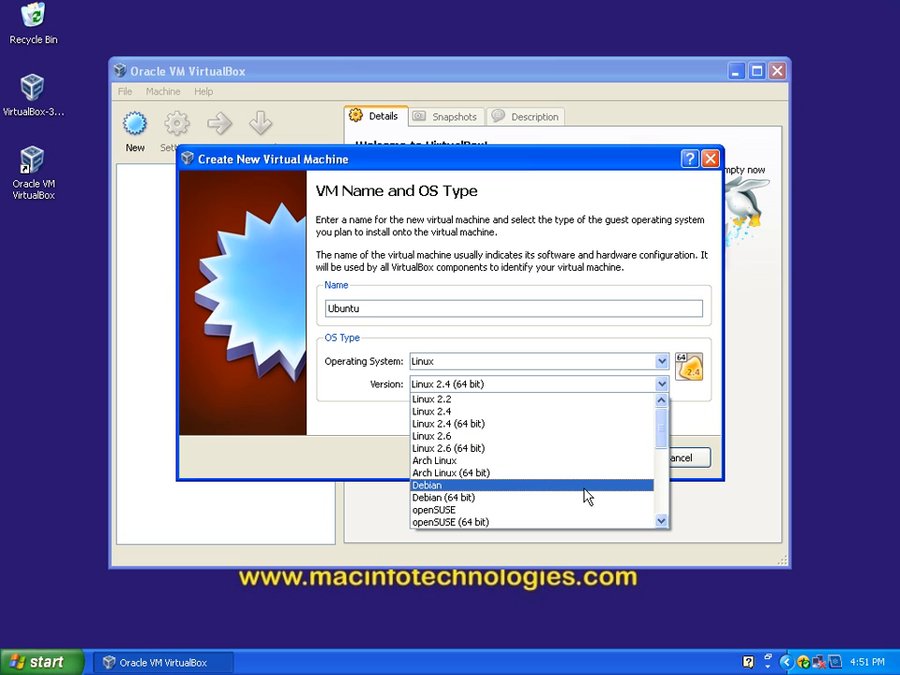
{"action": "scroll", "coordinate": [579, 497], "scroll_direction": "down", "scroll_amount": 2}
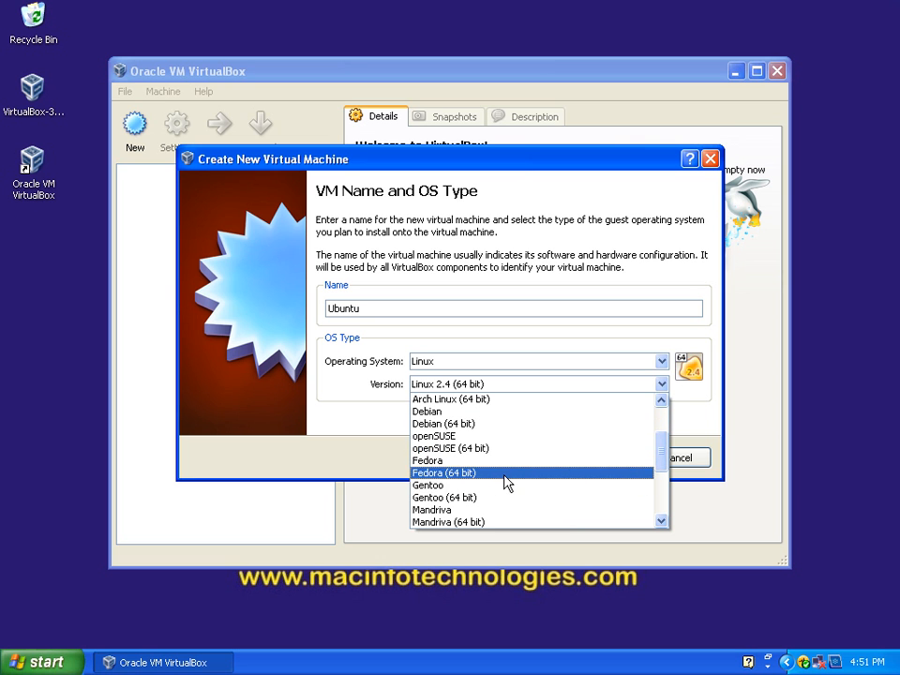
{"action": "scroll", "coordinate": [511, 495], "scroll_direction": "down", "scroll_amount": 1}
{"action": "scroll", "coordinate": [469, 490], "scroll_direction": "down", "scroll_amount": 1}
{"action": "scroll", "coordinate": [464, 487], "scroll_direction": "down", "scroll_amount": 2}
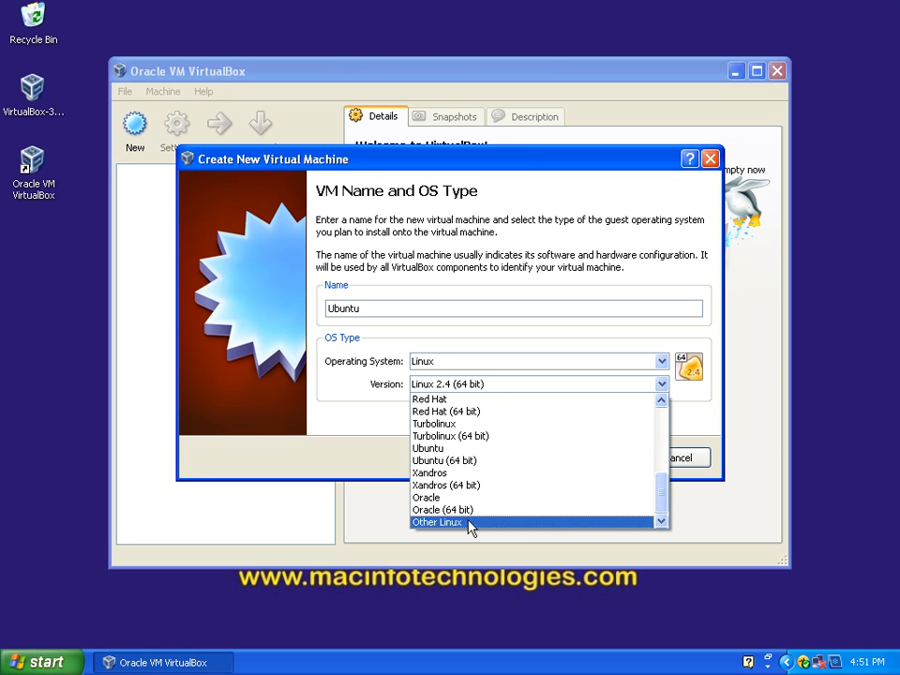
{"action": "left_click", "coordinate": [664, 366]}
Step: Switch the guest operating system to Microsoft Windows and look through its available versions
{"action": "left_click", "coordinate": [663, 363]}
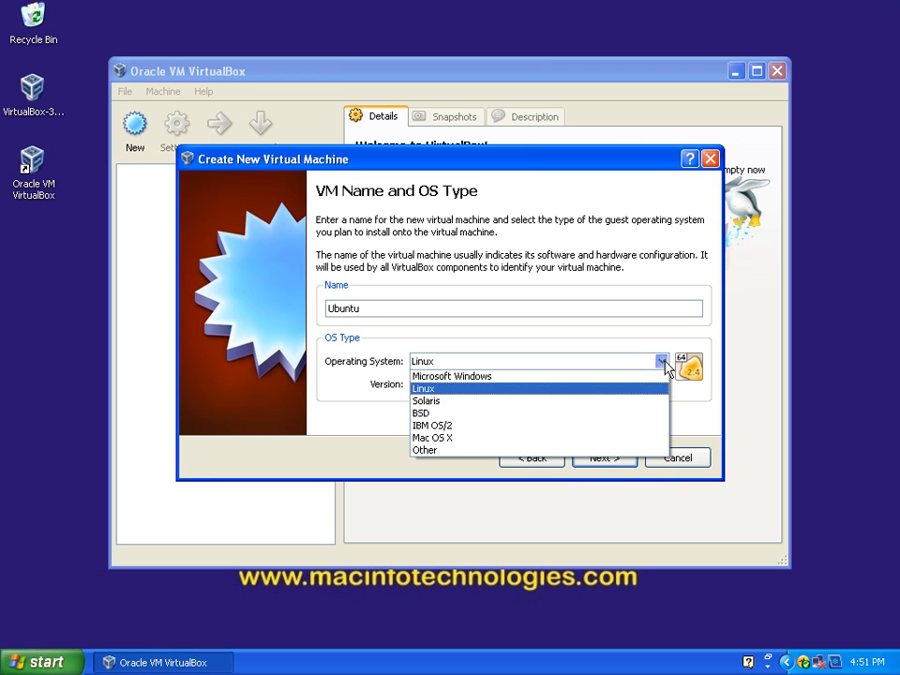
{"action": "left_click", "coordinate": [569, 378]}
{"action": "left_click", "coordinate": [666, 386]}
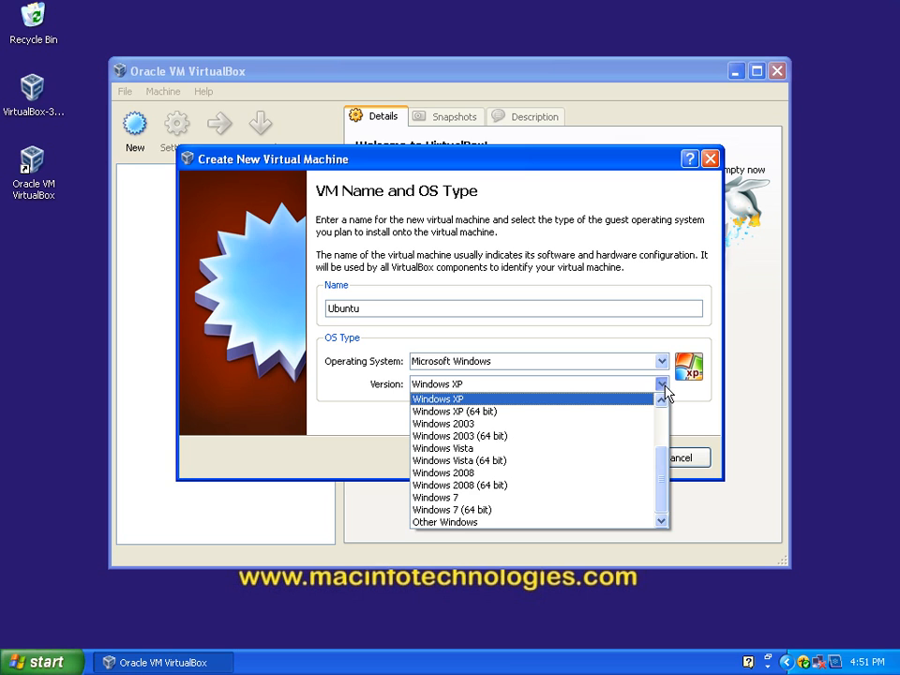
{"action": "mouse_move", "coordinate": [659, 472]}
{"action": "left_mouse_down"}
{"action": "mouse_move", "coordinate": [660, 419]}
{"action": "mouse_move", "coordinate": [661, 482]}
{"action": "left_mouse_up"}
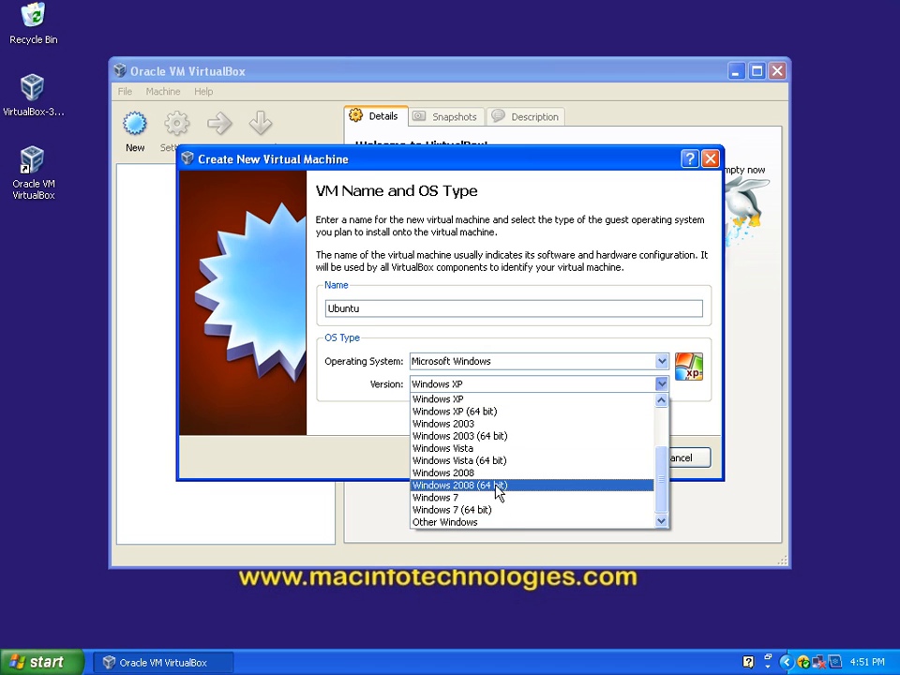
{"action": "left_click", "coordinate": [567, 330]}
Step: Switch the guest operating system to Solaris and look through its available versions
{"action": "left_click", "coordinate": [661, 362]}
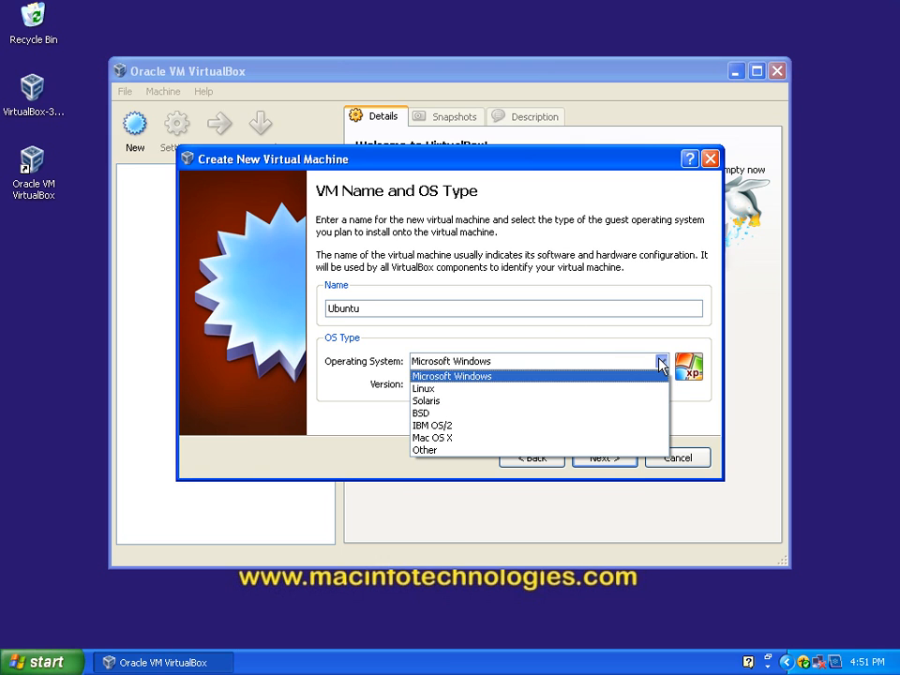
{"action": "left_click", "coordinate": [595, 401]}
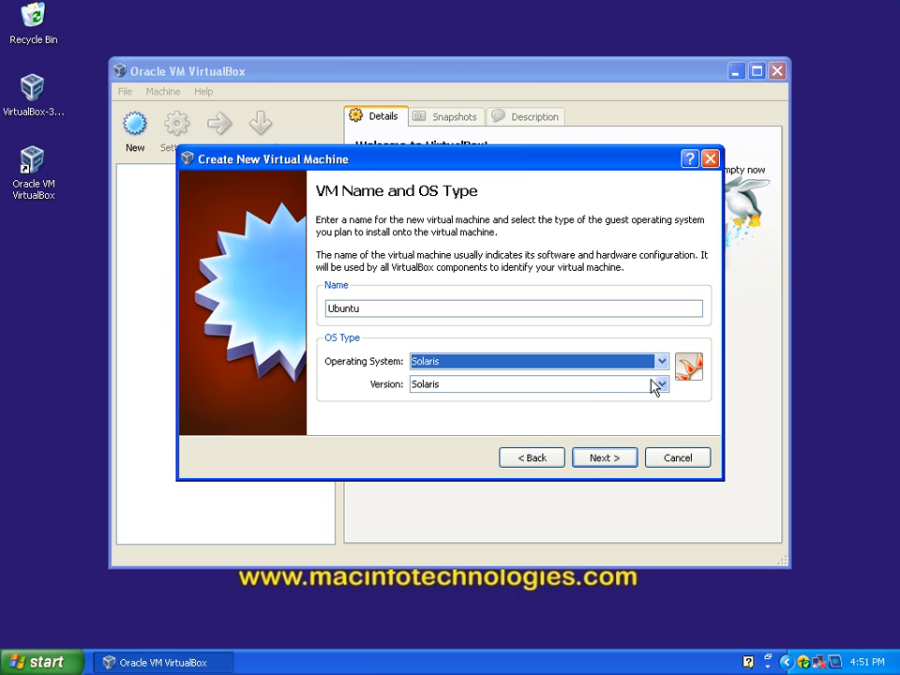
{"action": "left_click", "coordinate": [660, 386]}
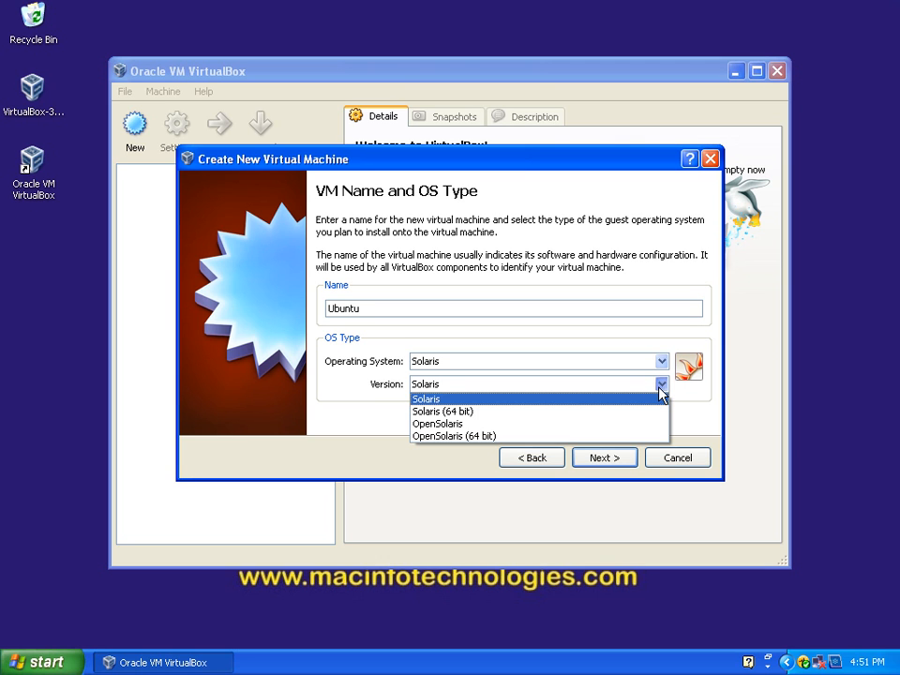
{"action": "left_click", "coordinate": [717, 408]}
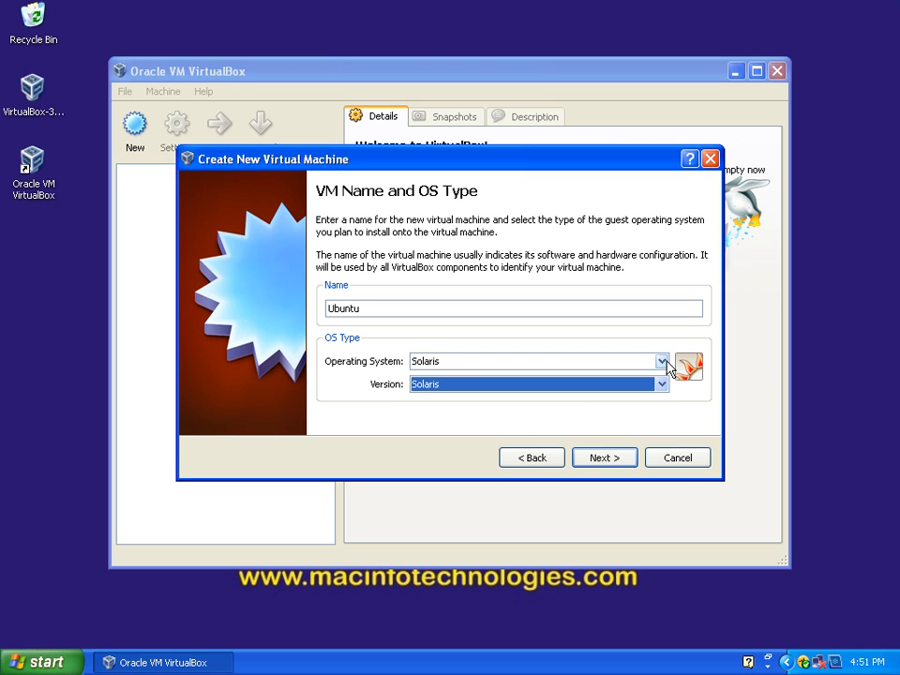
Step: Switch the guest operating system to BSD and look through its available versions
{"action": "left_click", "coordinate": [668, 365]}
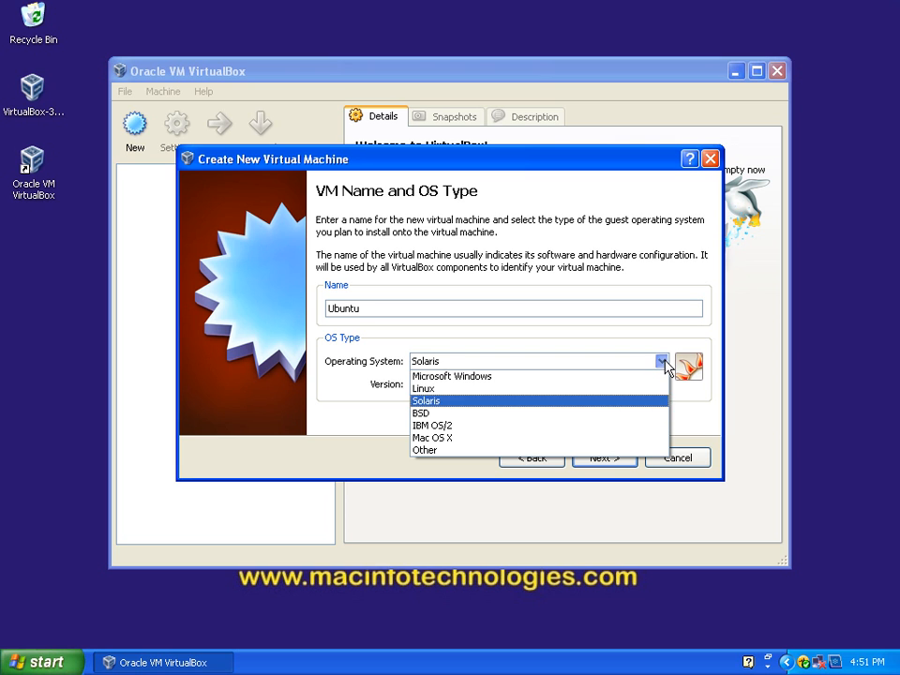
{"action": "left_click", "coordinate": [631, 423]}
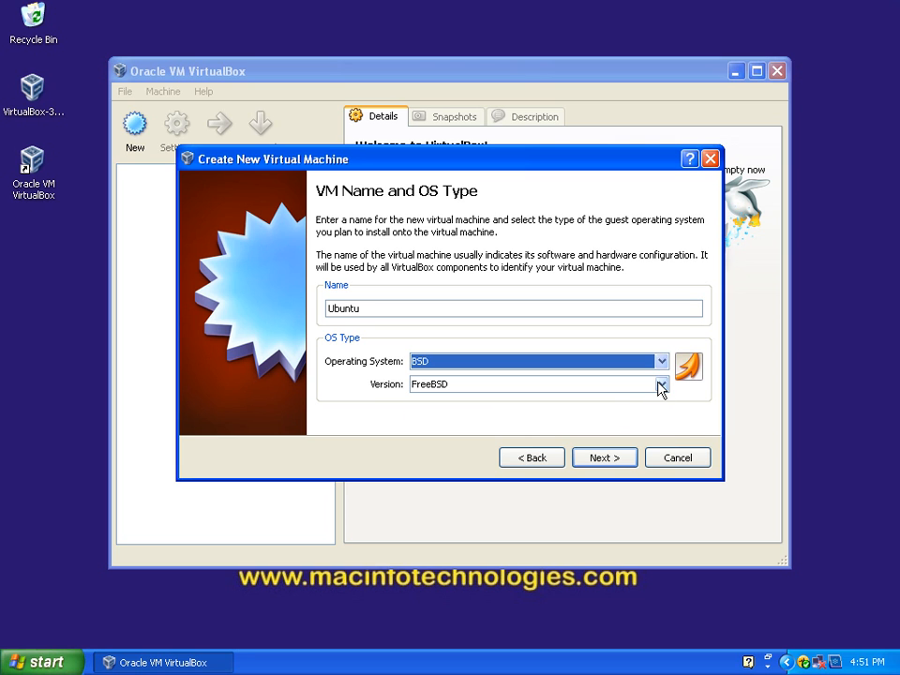
{"action": "left_click", "coordinate": [660, 386]}
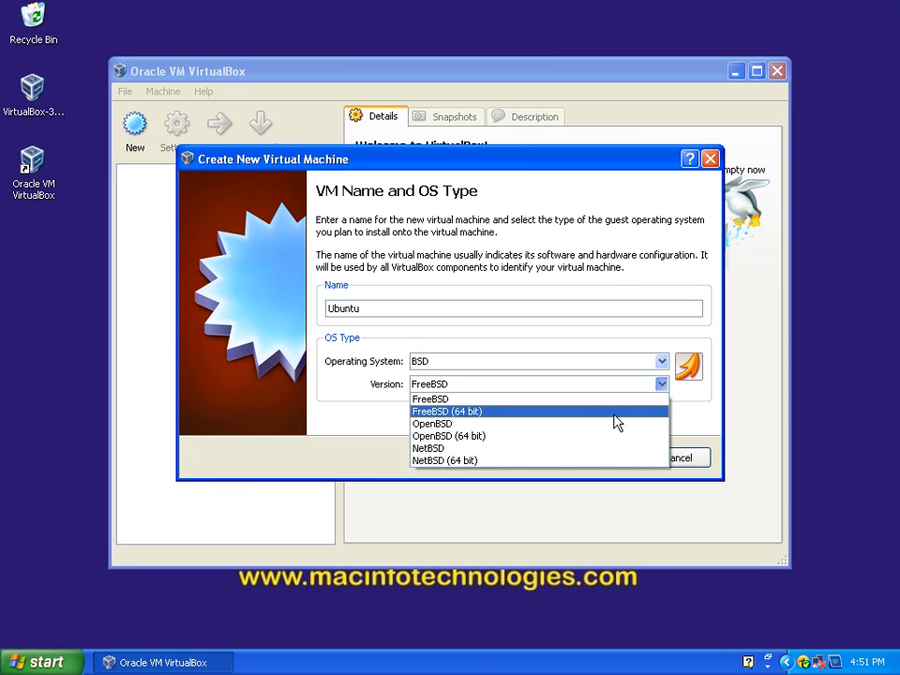
{"action": "left_click", "coordinate": [689, 434]}
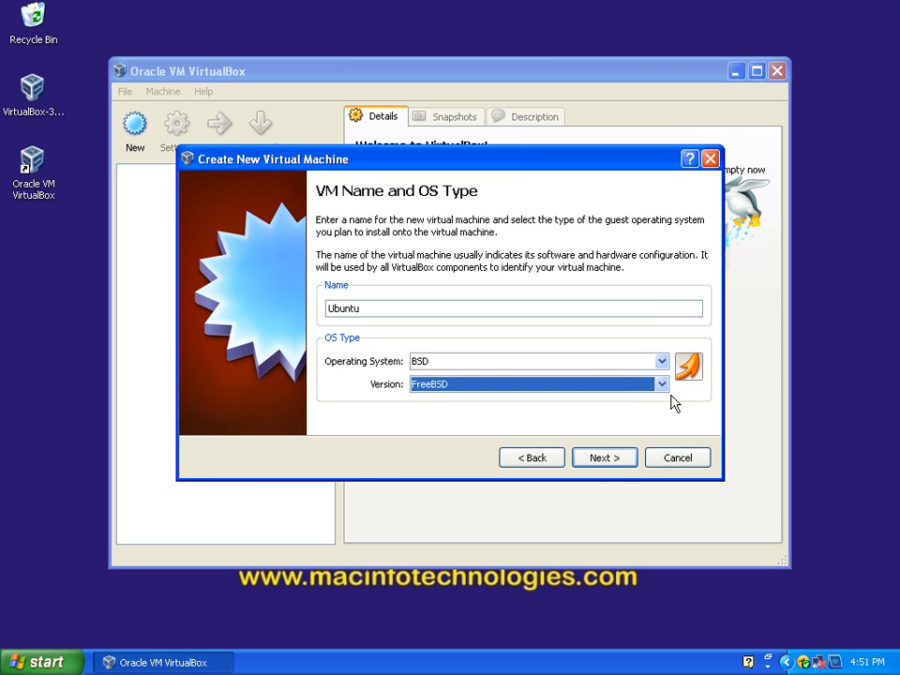
Step: Switch the guest operating system to IBM OS/2 and look through its available versions
{"action": "left_click", "coordinate": [660, 363]}
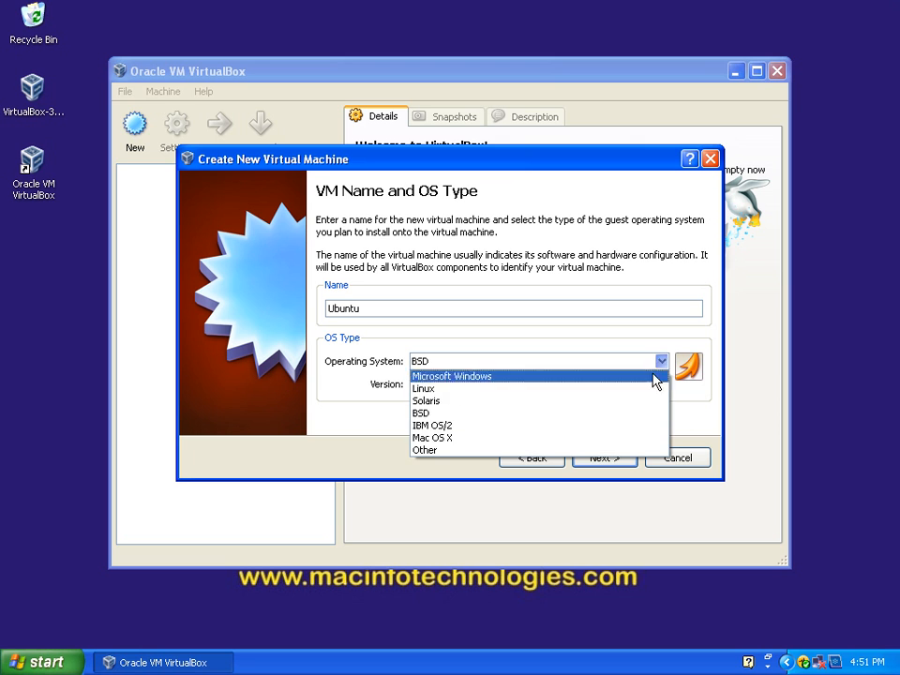
{"action": "left_click", "coordinate": [608, 427]}
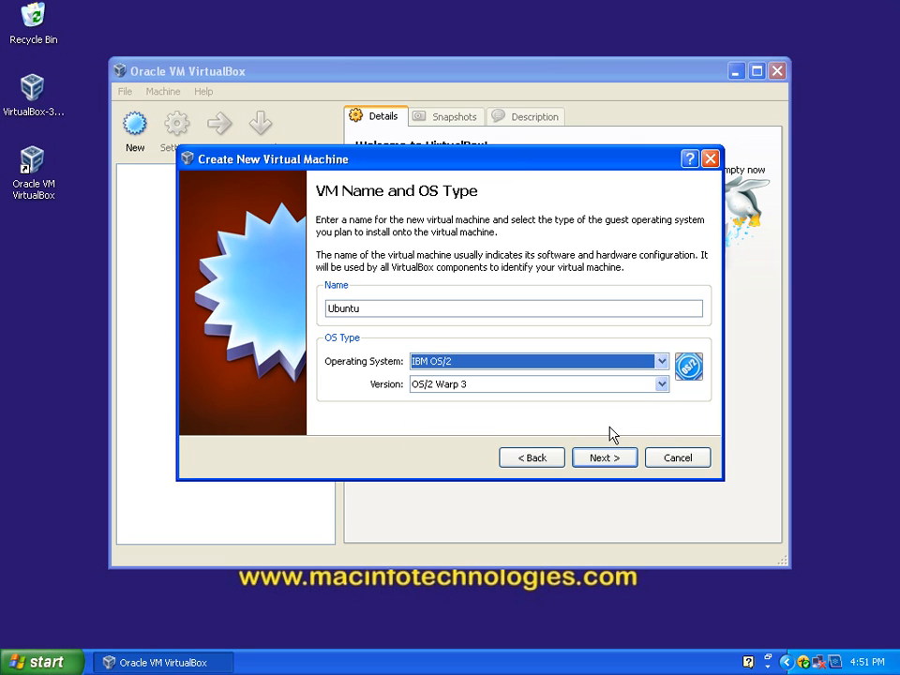
{"action": "left_click", "coordinate": [660, 385]}
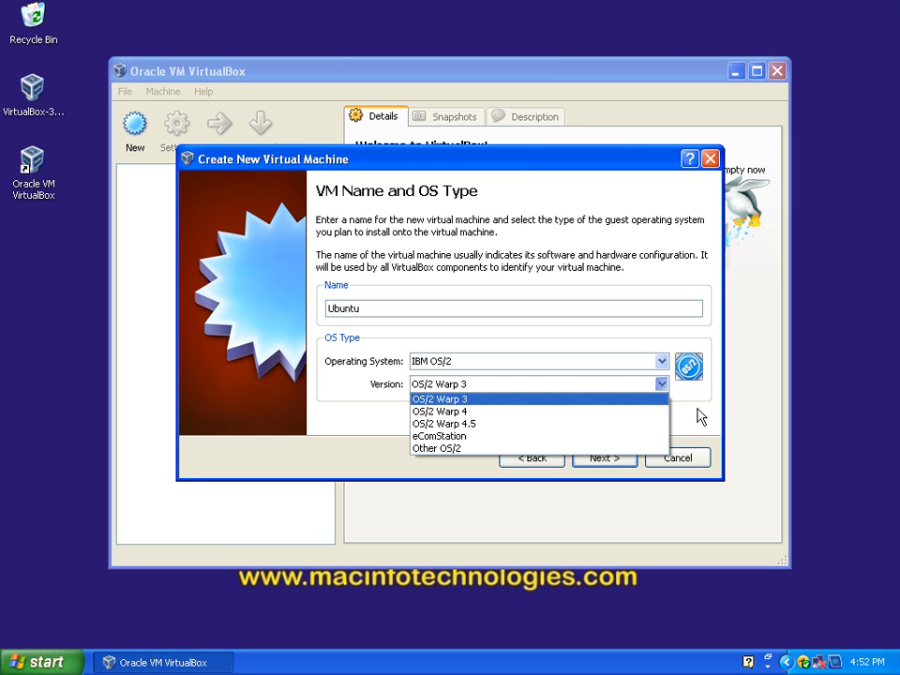
{"action": "left_click", "coordinate": [655, 397]}
Step: Switch the guest operating system to Mac OS X, looking through its available versions and the remaining operating system choices
{"action": "left_click", "coordinate": [657, 363]}
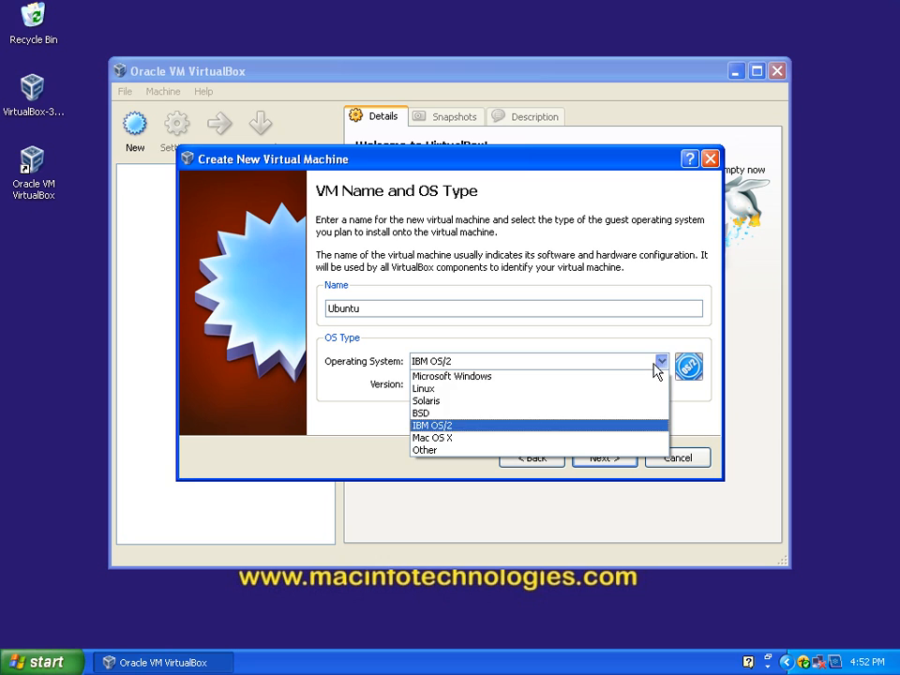
{"action": "left_click", "coordinate": [606, 437]}
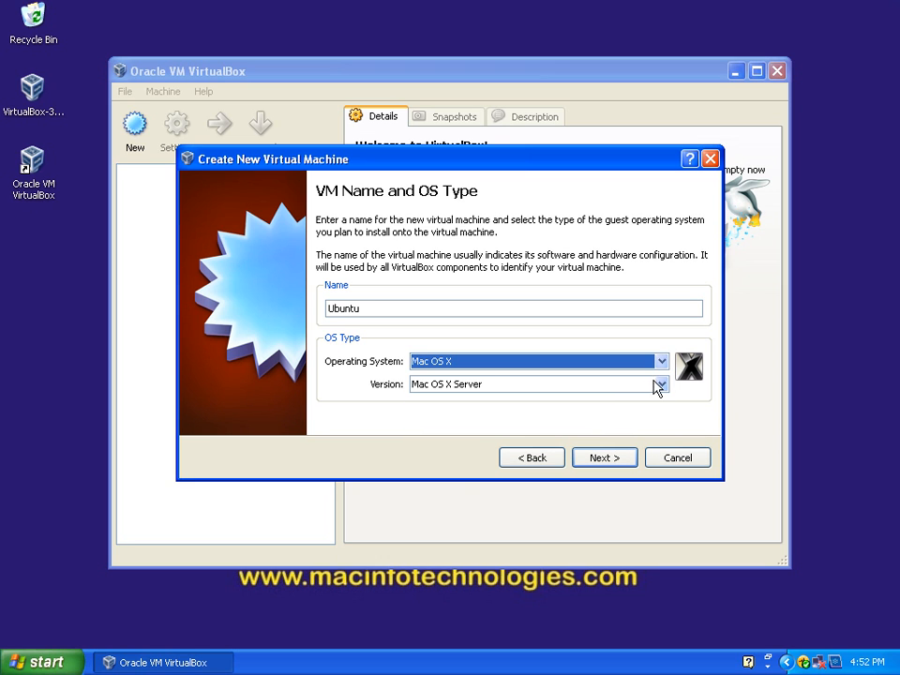
{"action": "left_click", "coordinate": [659, 388]}
{"action": "left_click", "coordinate": [661, 390]}
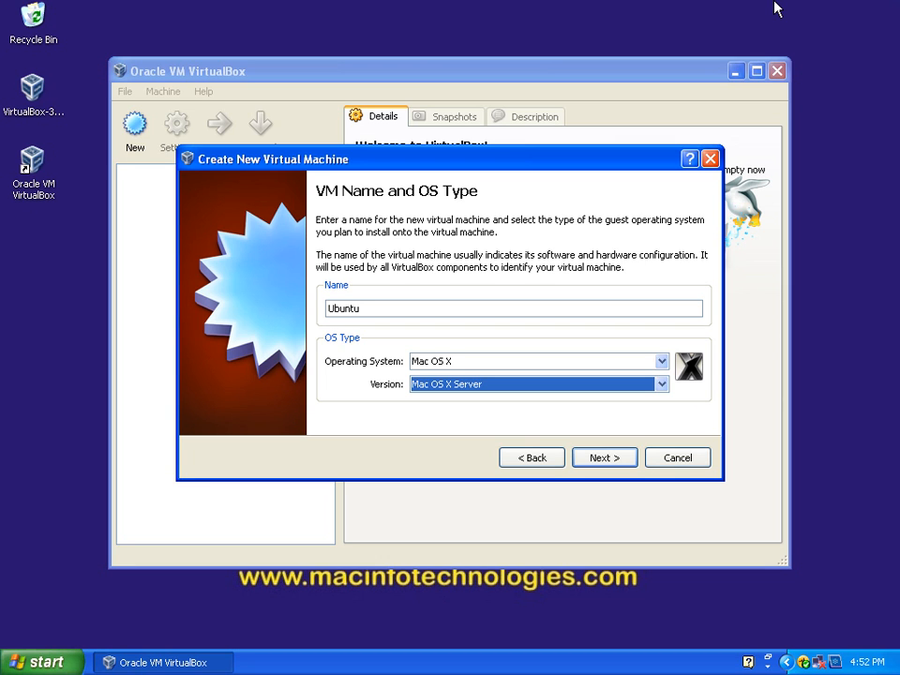
{"action": "left_click", "coordinate": [662, 361]}
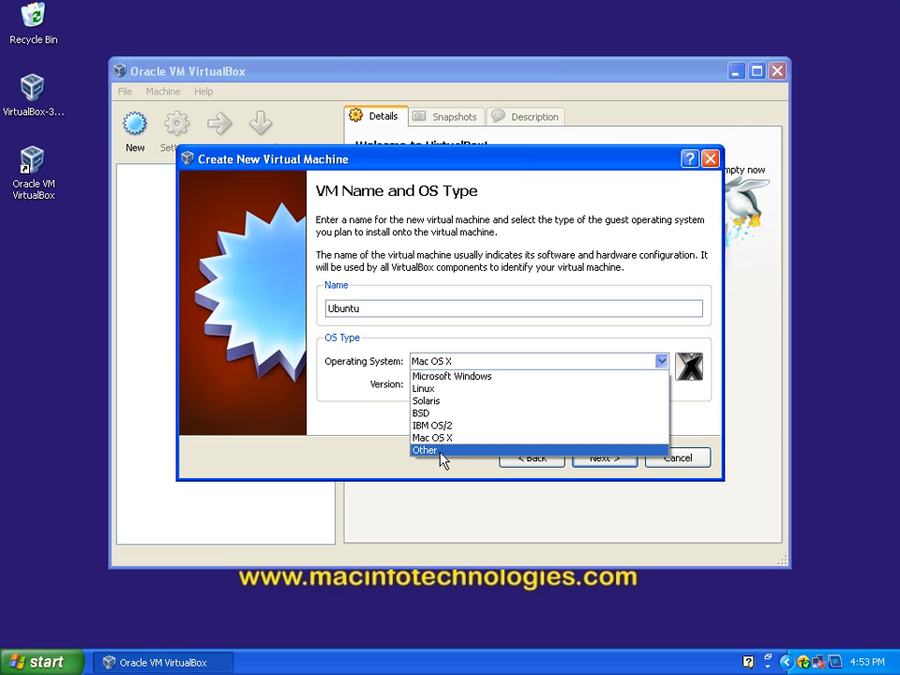
{"action": "left_click", "coordinate": [330, 433]}
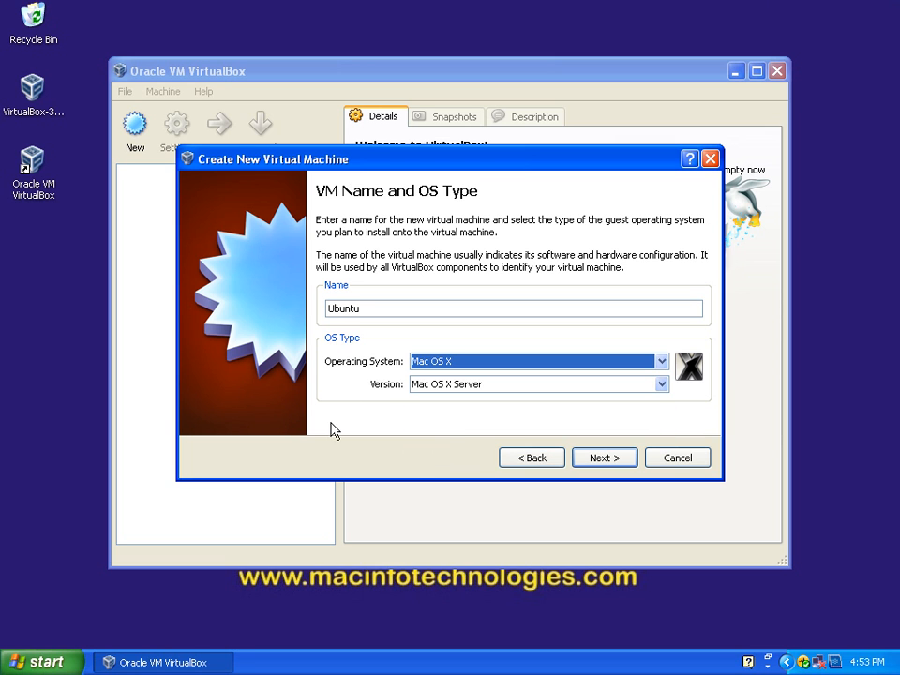
Step: Set the guest operating system to Linux with Ubuntu as the version
{"action": "left_click", "coordinate": [659, 362]}
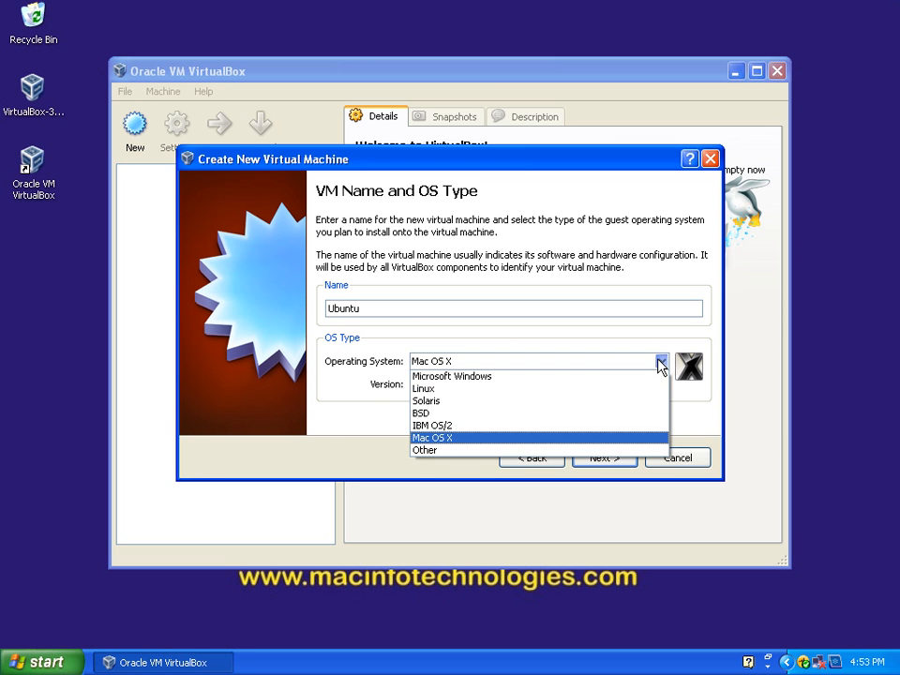
{"action": "left_click", "coordinate": [641, 388]}
{"action": "left_click", "coordinate": [662, 385]}
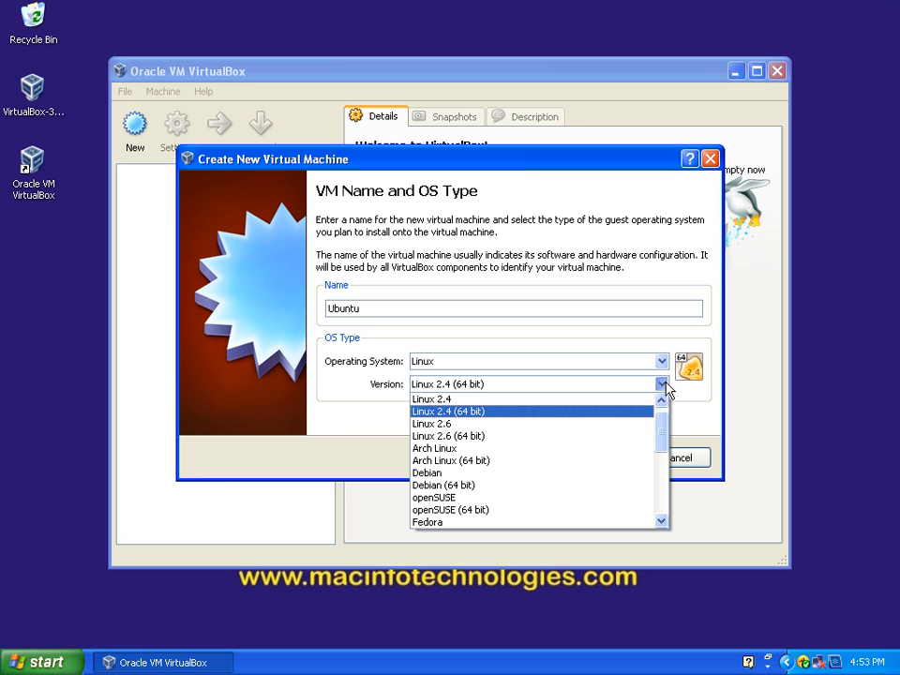
{"action": "left_click_drag", "start_coordinate": [663, 440], "coordinate": [659, 502]}
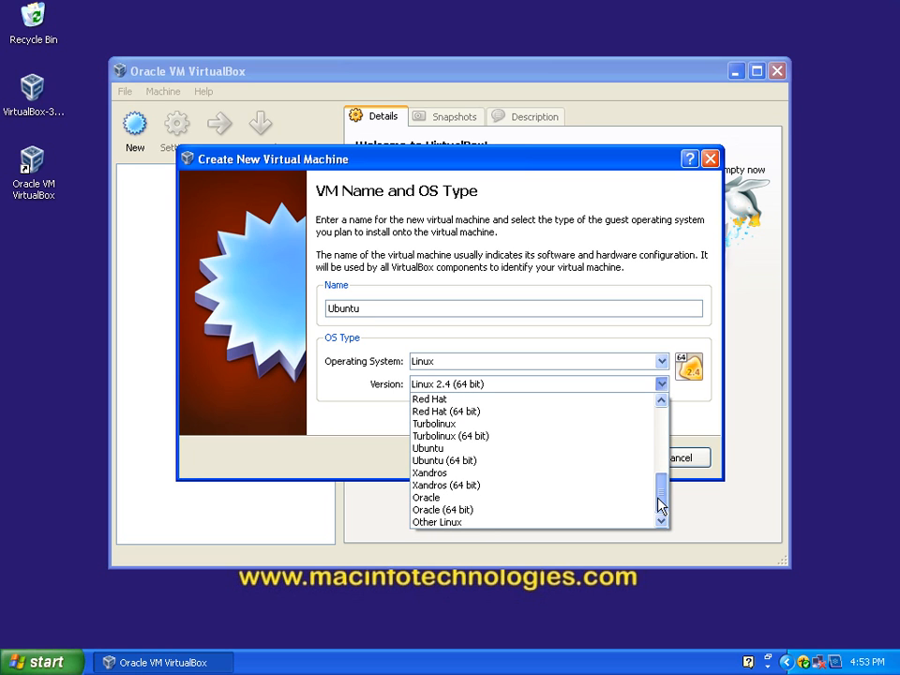
{"action": "left_click", "coordinate": [515, 450]}
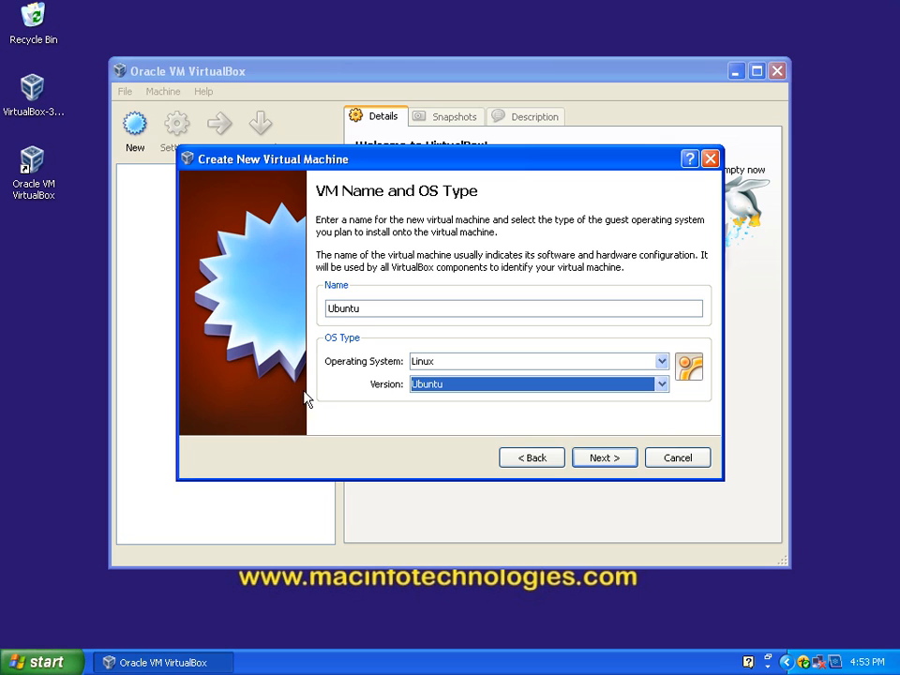
Step: Rename the virtual machine to MAC VIRTUAL PC ! and continue to the memory settings
{"action": "double_click", "coordinate": [376, 310]}
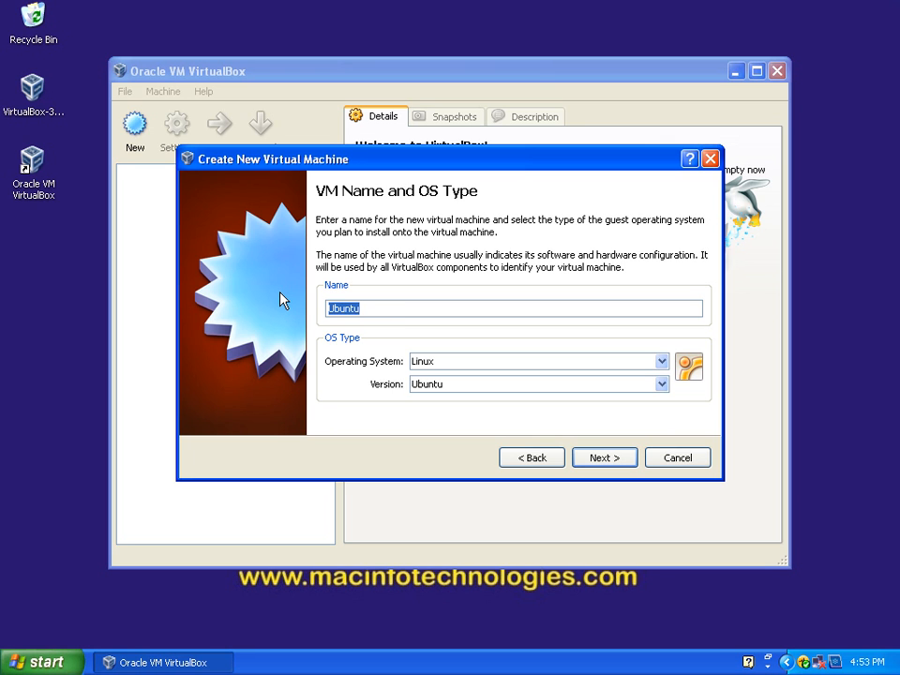
{"action": "type", "text": "MAC VIRTUA:L P"}
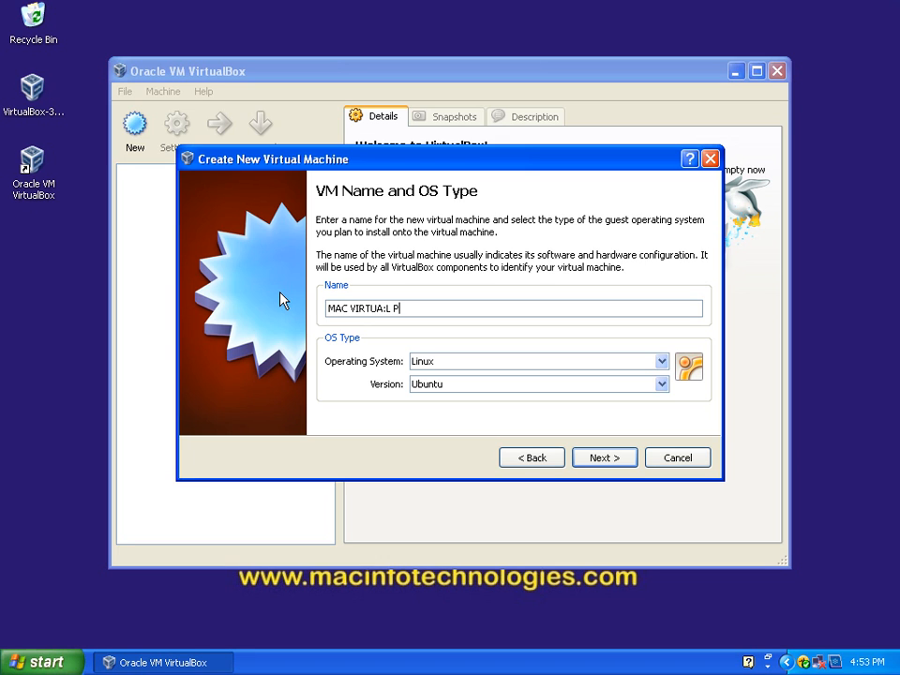
{"action": "key", "text": "BackSpace"}
{"action": "key", "text": "BackSpace"}
{"action": "key", "text": "BackSpace"}
{"action": "key", "text": "BackSpace"}
{"action": "type", "text": "L PC !"}
{"action": "key", "text": "BackSpace"}
{"action": "left_click", "coordinate": [605, 459]}
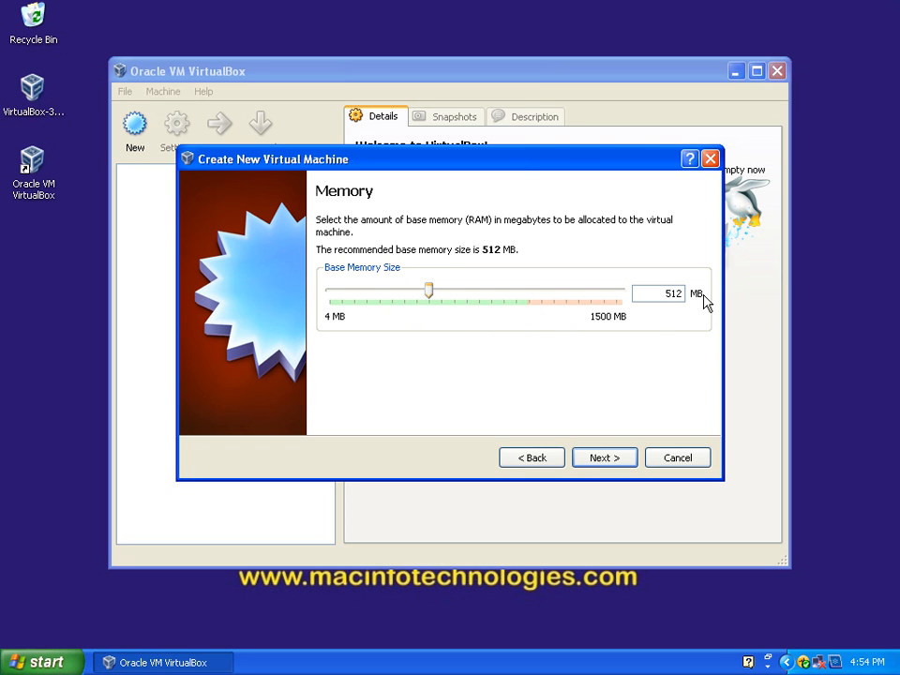
Step: Set the virtual machine's base memory size to 768 MB and continue to the virtual hard disk settings
{"action": "left_click_drag", "start_coordinate": [667, 298], "coordinate": [687, 298]}
{"action": "left_click", "coordinate": [432, 293]}
{"action": "left_click_drag", "start_coordinate": [467, 294], "coordinate": [479, 293]}
{"action": "left_click", "coordinate": [618, 460]}
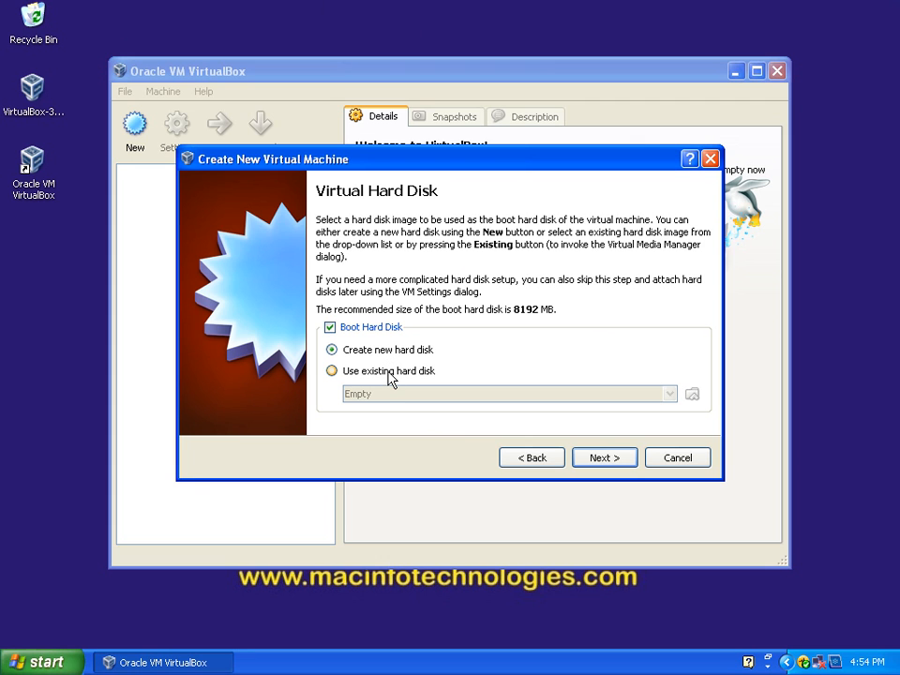
Step: Check which existing hard disks are available for booting, and switch back to creating a new hard disk
{"action": "left_click", "coordinate": [334, 371]}
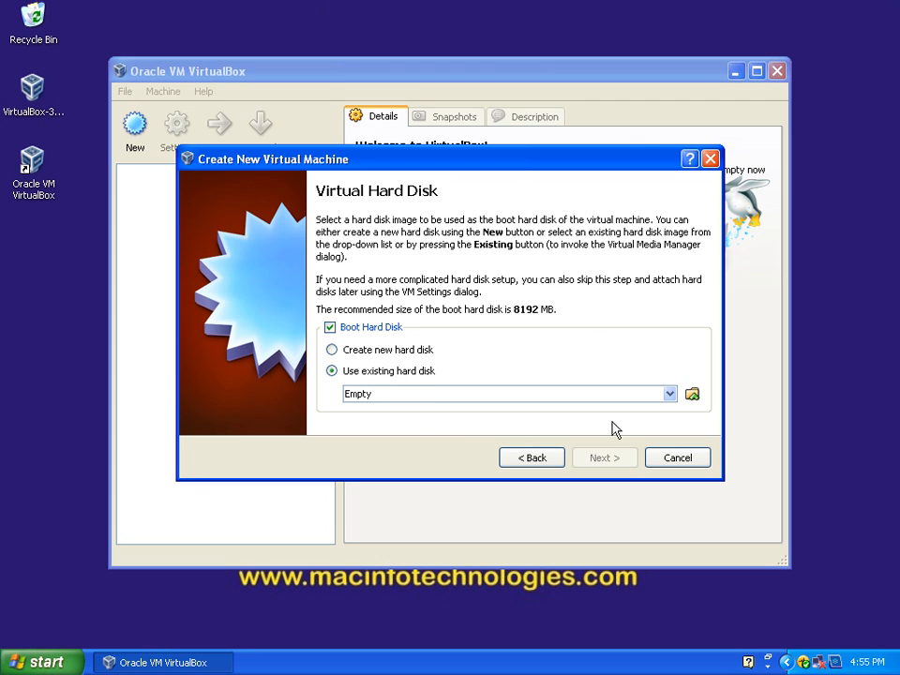
{"action": "left_click", "coordinate": [669, 393]}
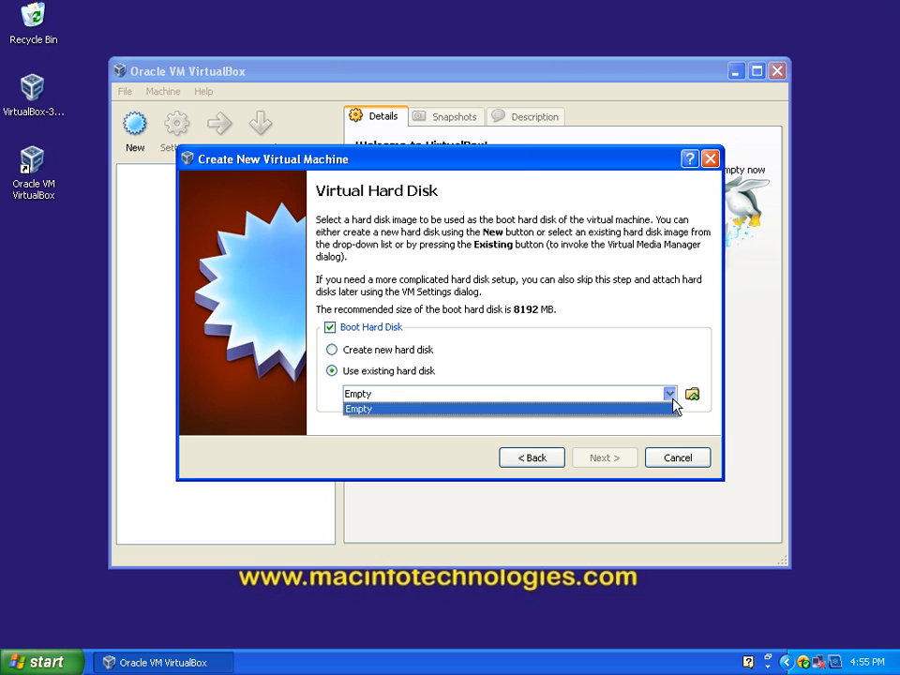
{"action": "left_click", "coordinate": [625, 360]}
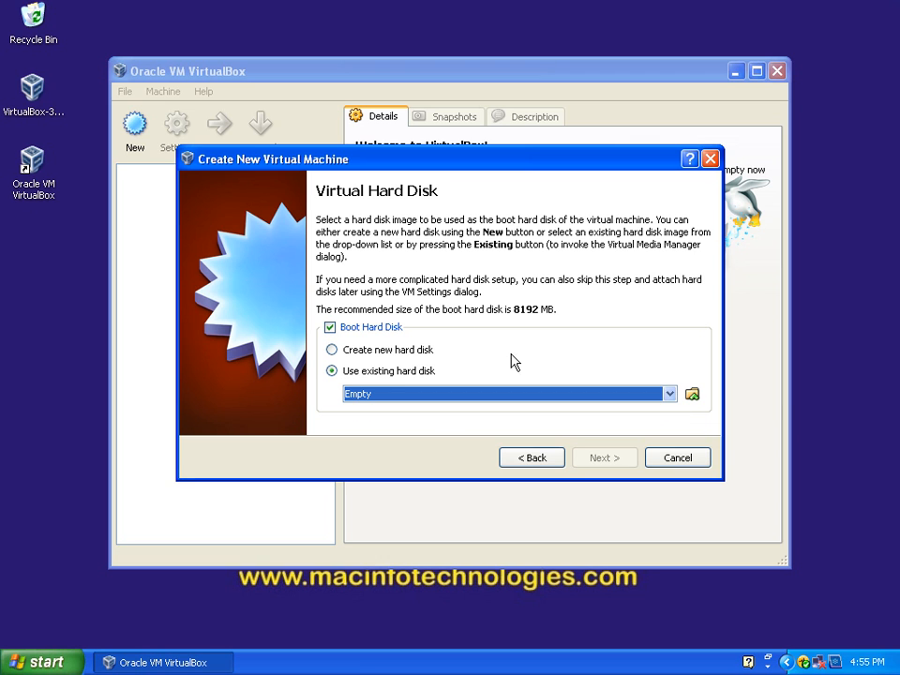
{"action": "left_click", "coordinate": [350, 354]}
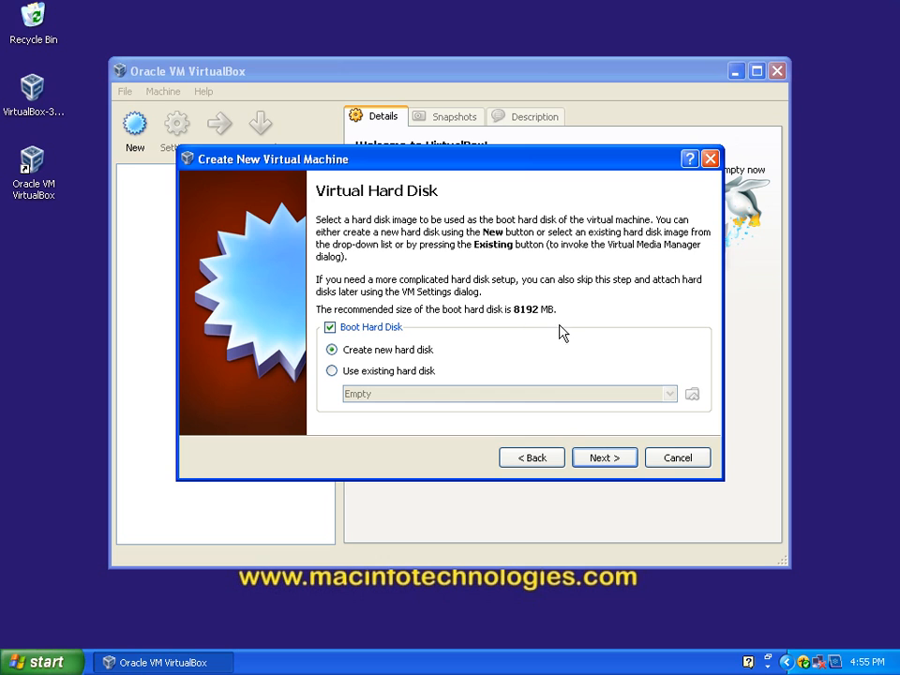
Step: Create a dynamically expanding virtual hard disk of 8.00 GB named MAC VIRTUAL PC ! and finish creating the virtual machine
{"action": "left_click", "coordinate": [604, 459]}
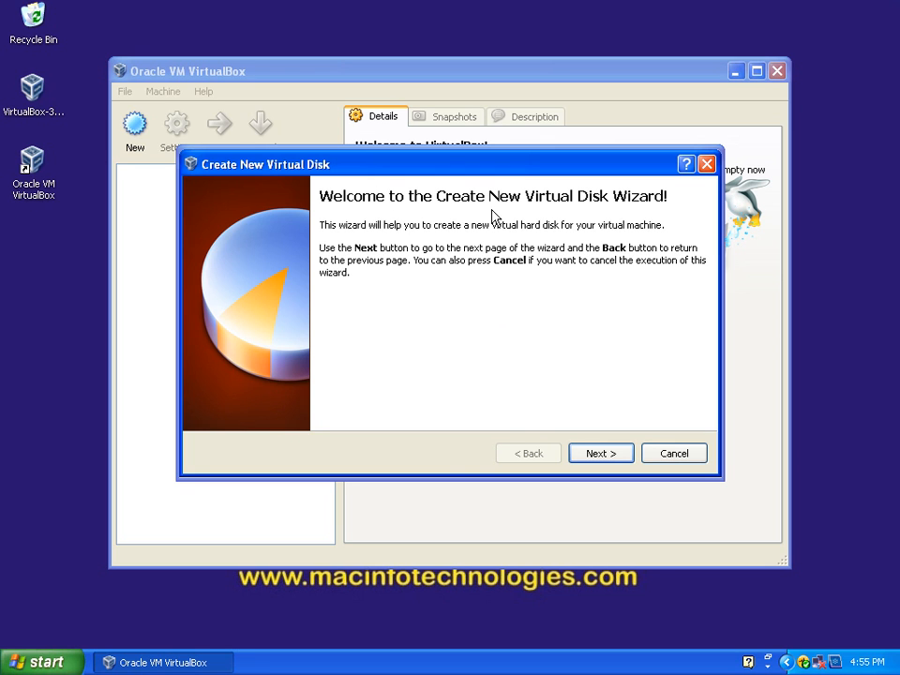
{"action": "left_click", "coordinate": [601, 454]}
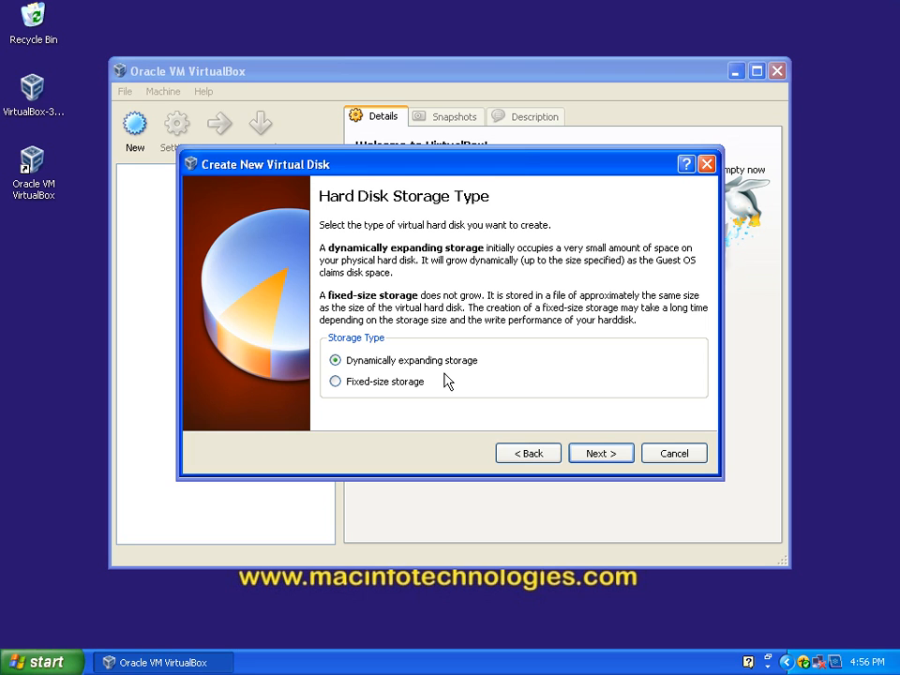
{"action": "left_click", "coordinate": [601, 457]}
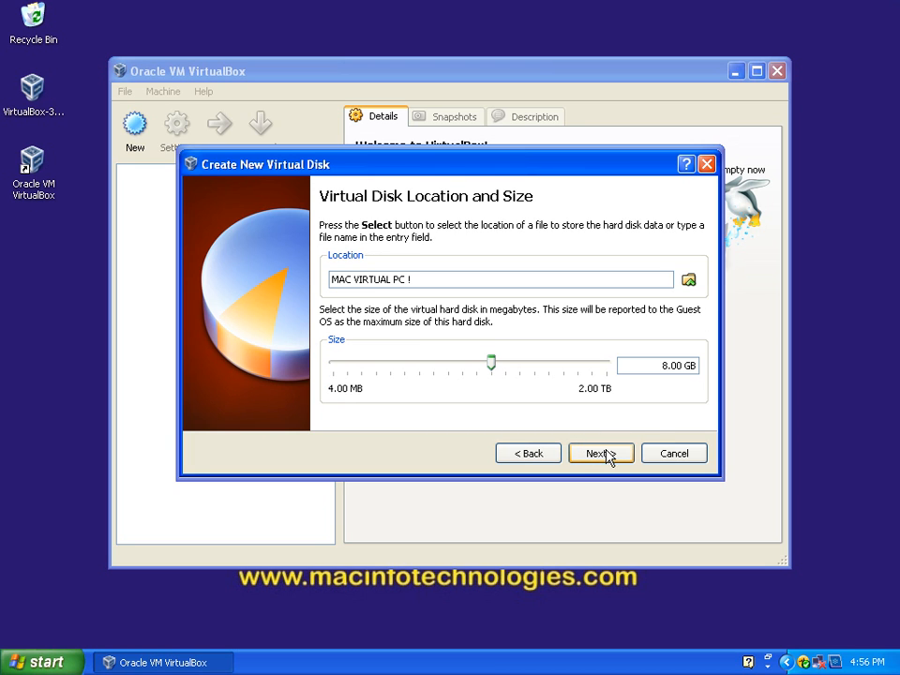
{"action": "left_click_drag", "start_coordinate": [656, 375], "coordinate": [695, 377]}
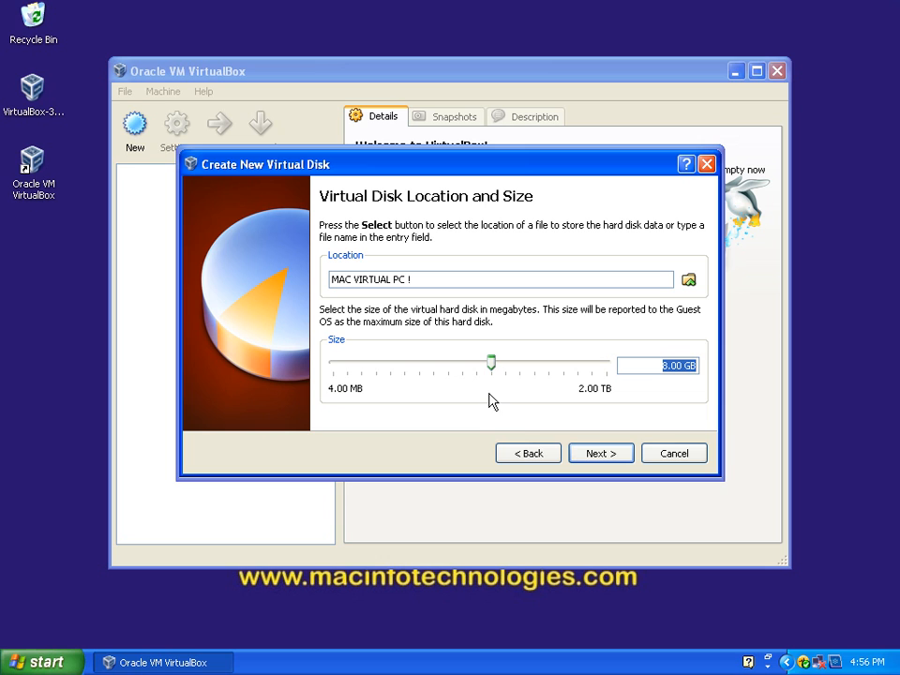
{"action": "left_click", "coordinate": [597, 455]}
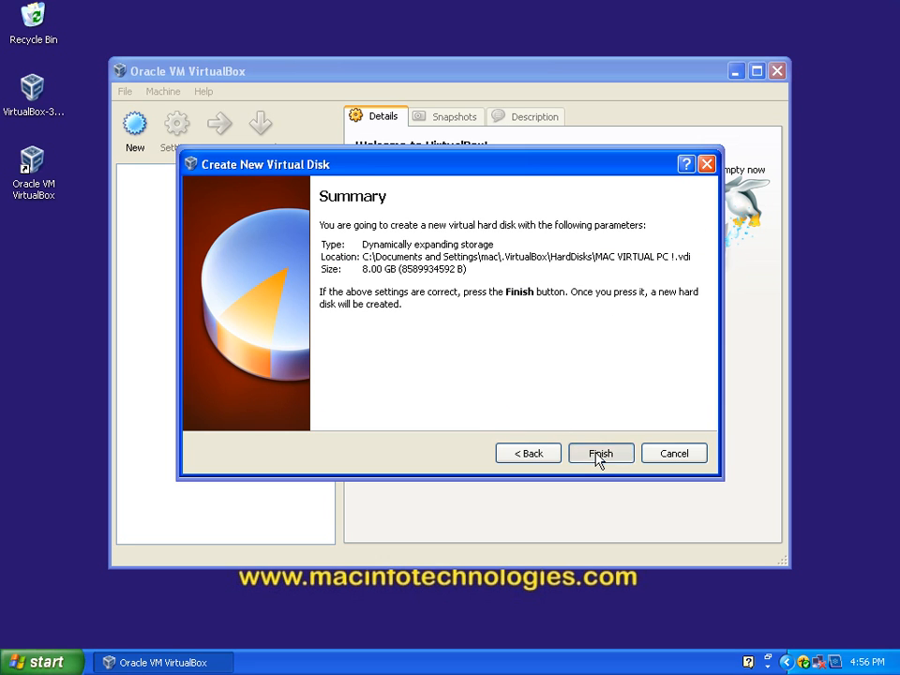
{"action": "left_click", "coordinate": [598, 456]}
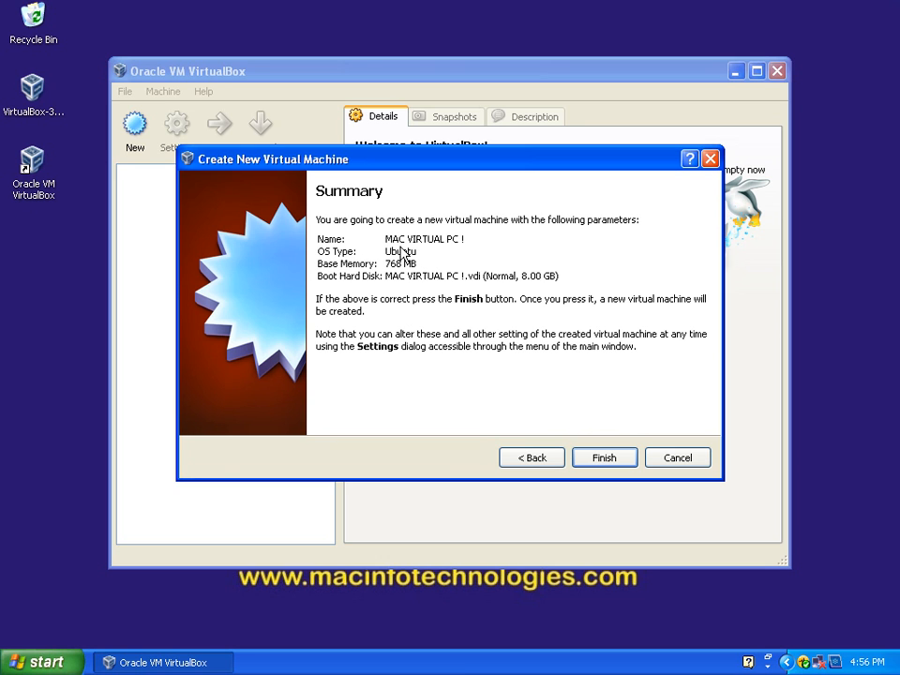
{"action": "left_click", "coordinate": [602, 457]}
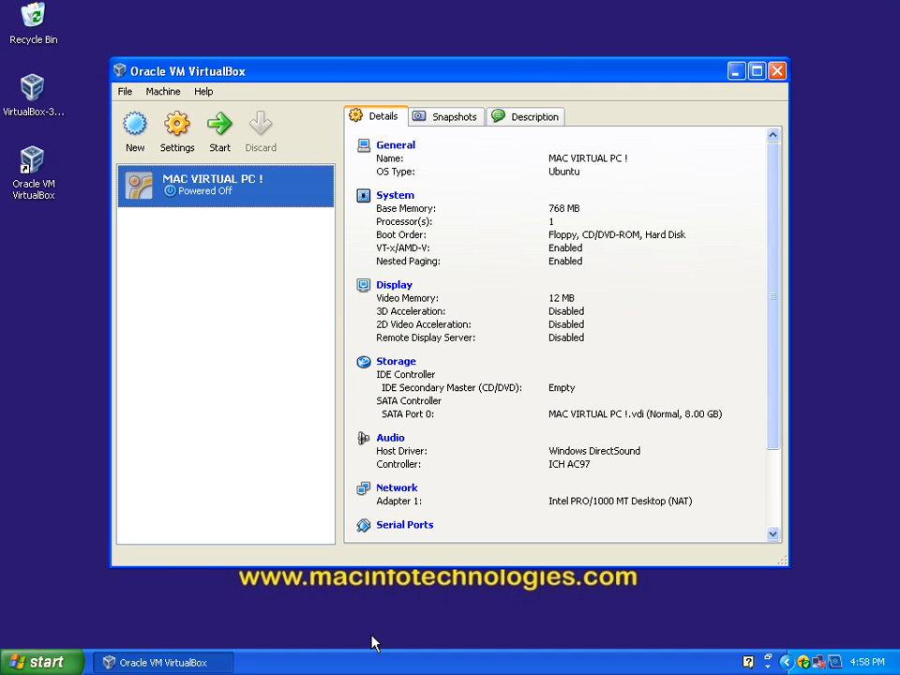
Step: Open the virtual machine's shared folders settings, start adding a share, and choose to browse for its folder path
{"action": "scroll", "coordinate": [459, 362], "scroll_direction": "down", "scroll_amount": 2}
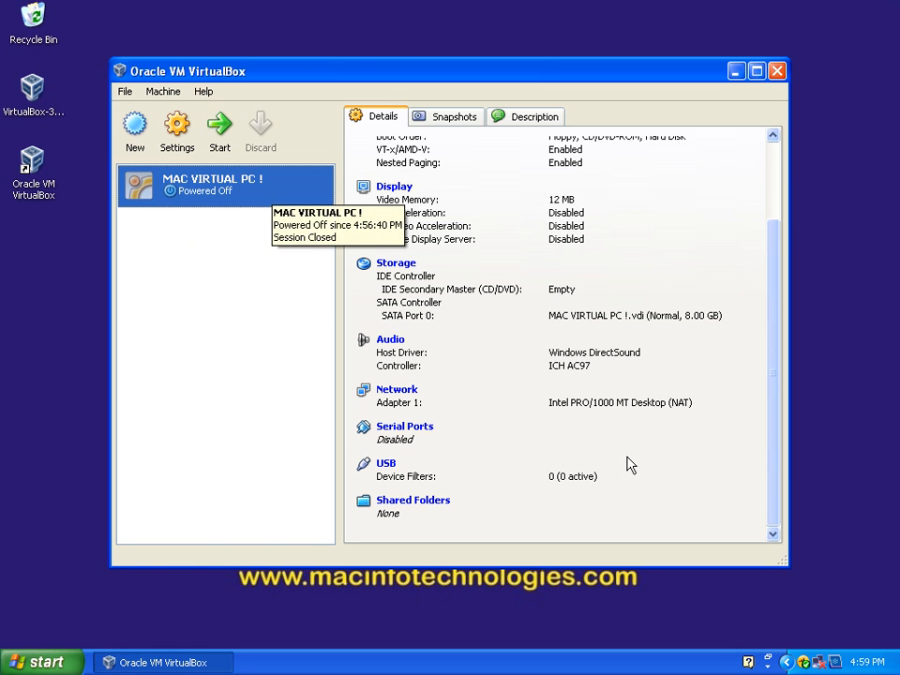
{"action": "left_click", "coordinate": [41, 489]}
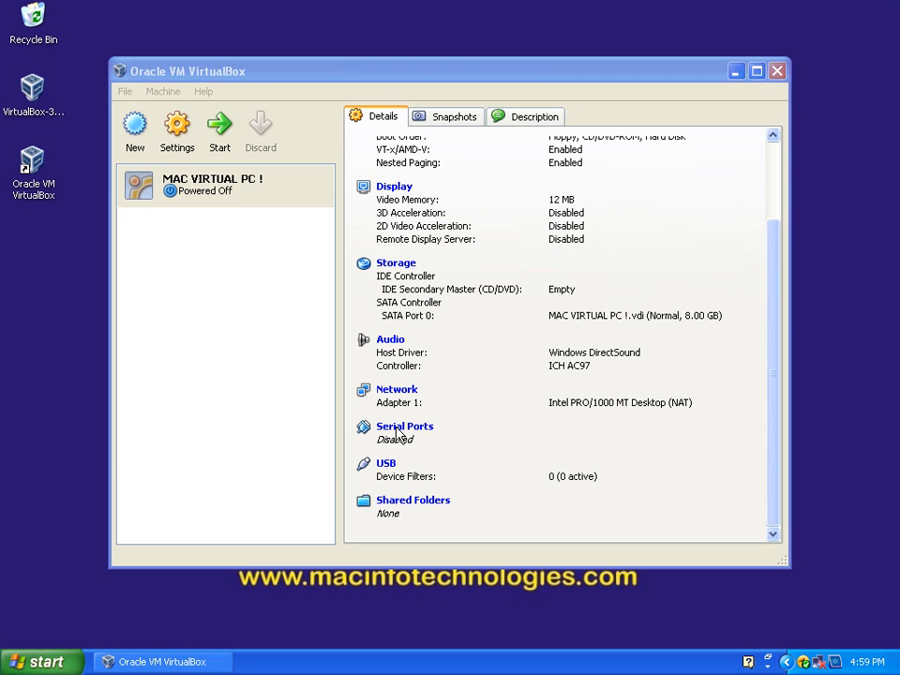
{"action": "left_click", "coordinate": [398, 502]}
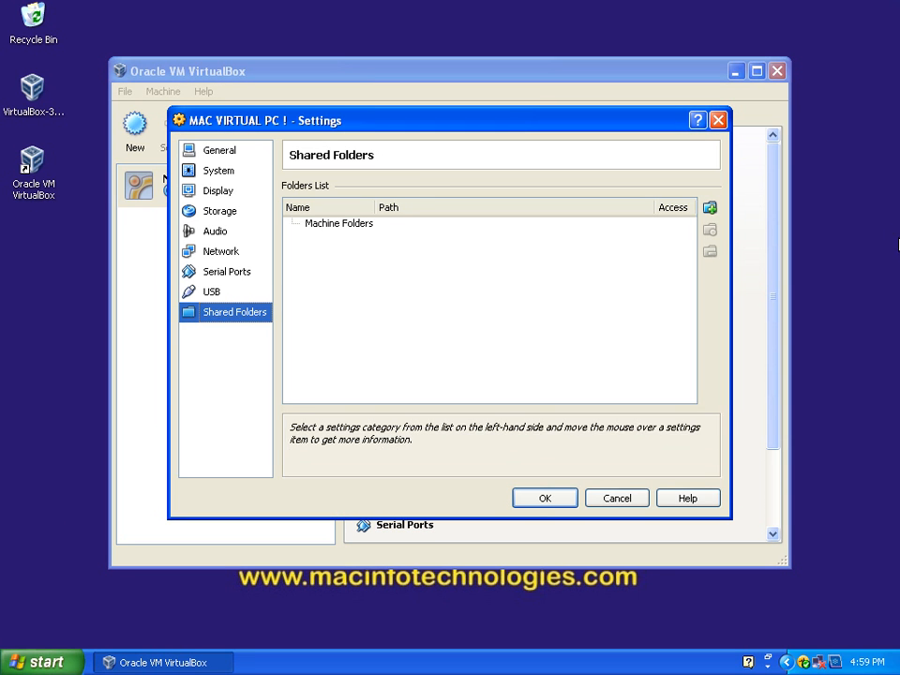
{"action": "left_click", "coordinate": [709, 209]}
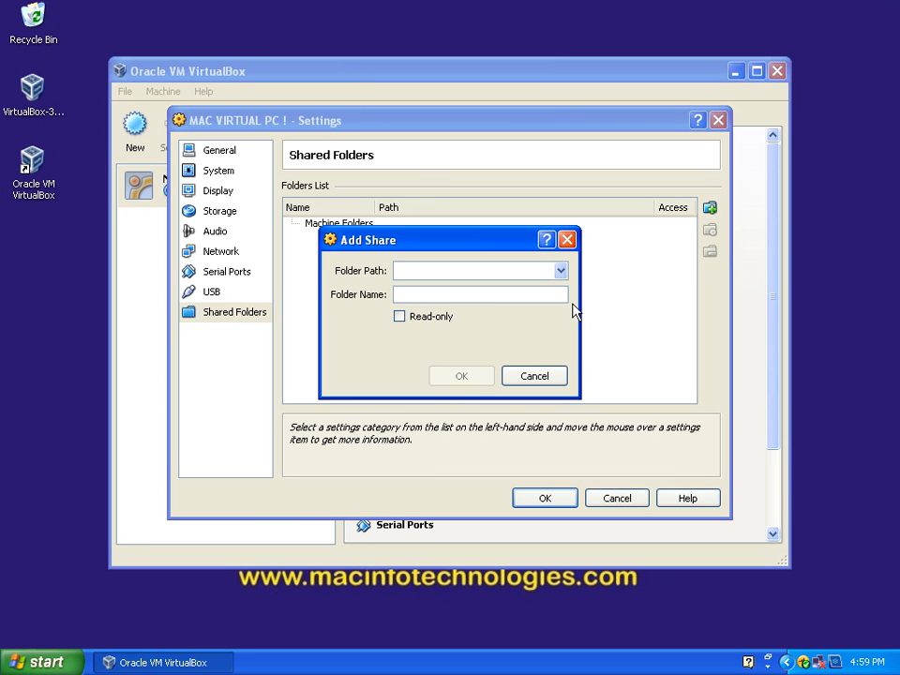
{"action": "left_click", "coordinate": [561, 271]}
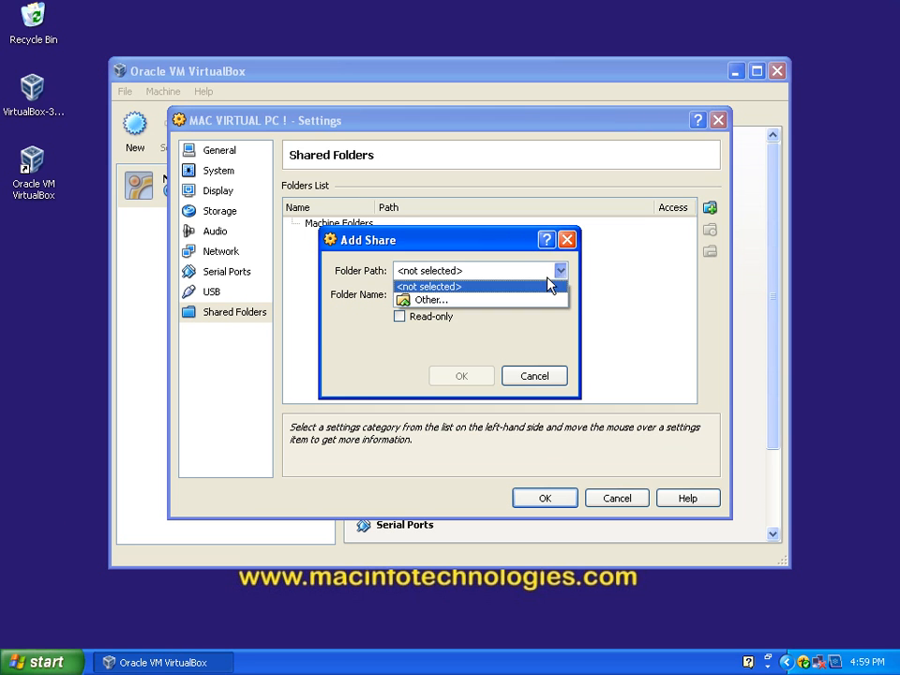
{"action": "left_click", "coordinate": [498, 302]}
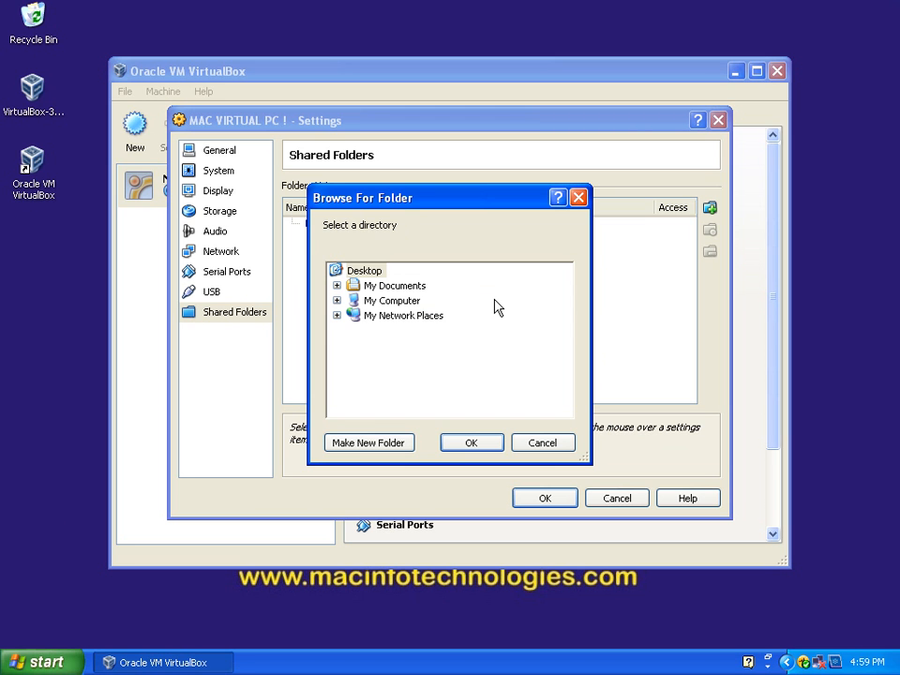
Step: Create a folder named share inside Shared Documents and choose it as the share's folder path
{"action": "left_click", "coordinate": [336, 300]}
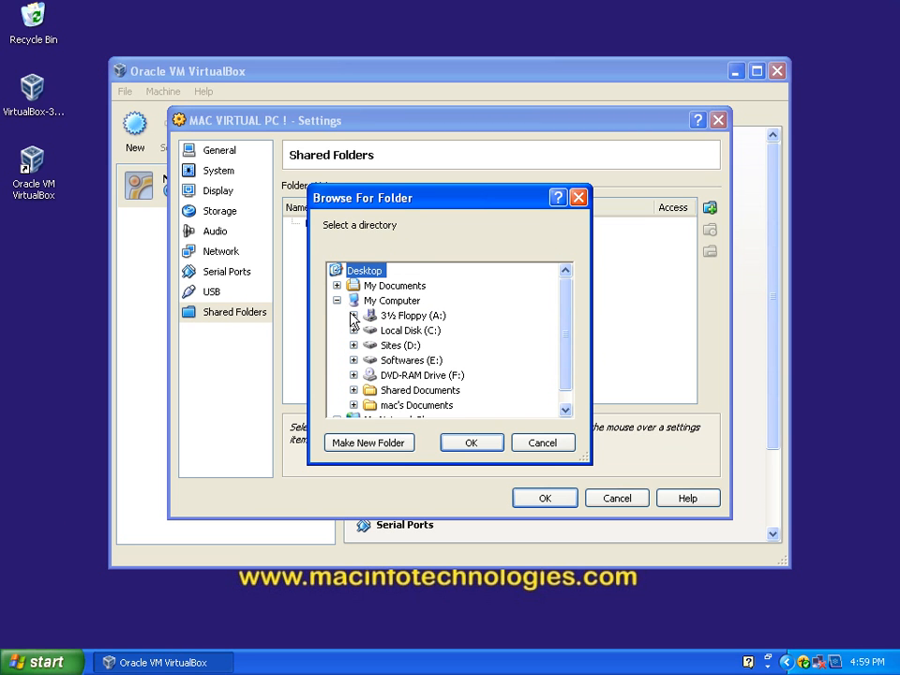
{"action": "left_click", "coordinate": [353, 383]}
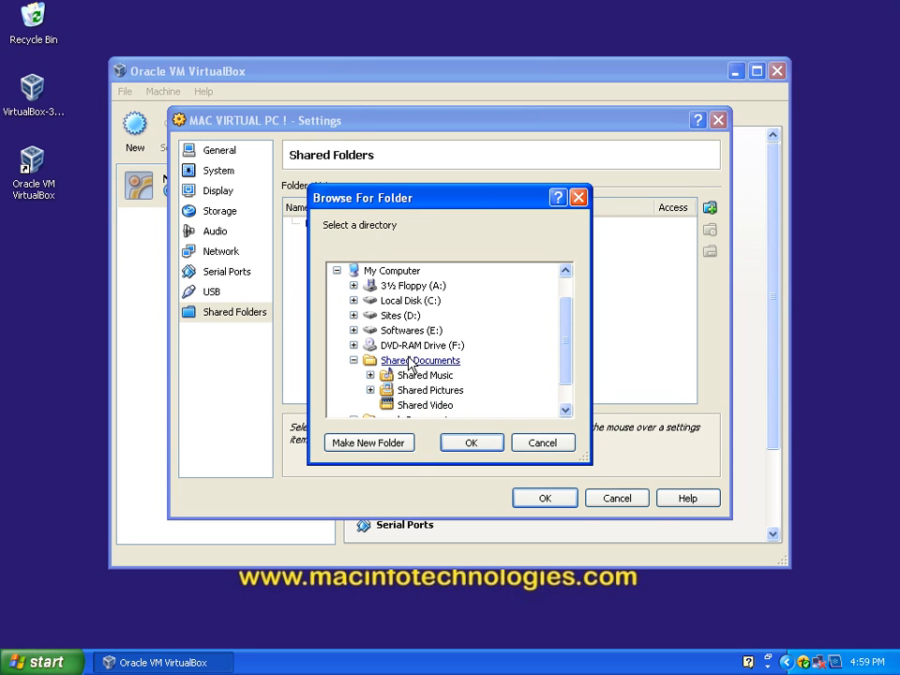
{"action": "left_click", "coordinate": [412, 361]}
{"action": "scroll", "coordinate": [446, 409], "scroll_direction": "down", "scroll_amount": 1}
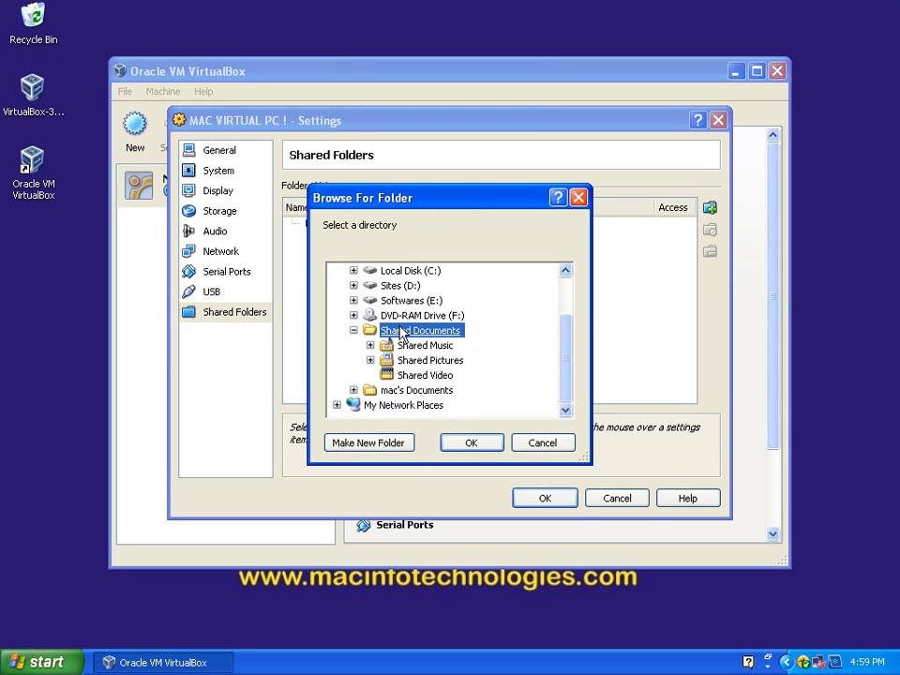
{"action": "left_click", "coordinate": [371, 443]}
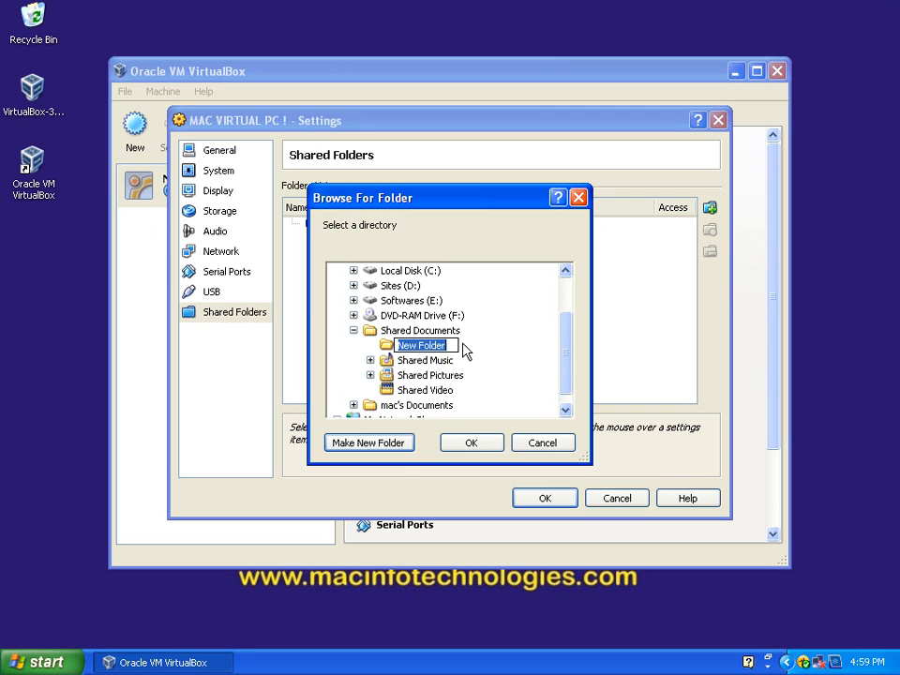
{"action": "type", "text": "share"}
{"action": "left_click", "coordinate": [482, 443]}
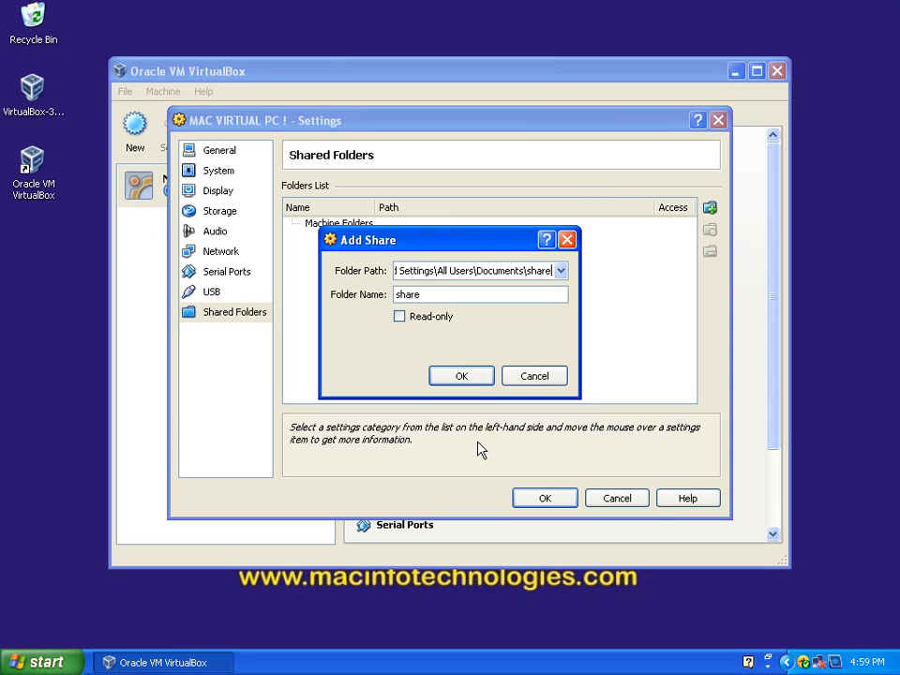
Step: Add the share with read-only access left off and save the virtual machine's settings
{"action": "left_click", "coordinate": [399, 317]}
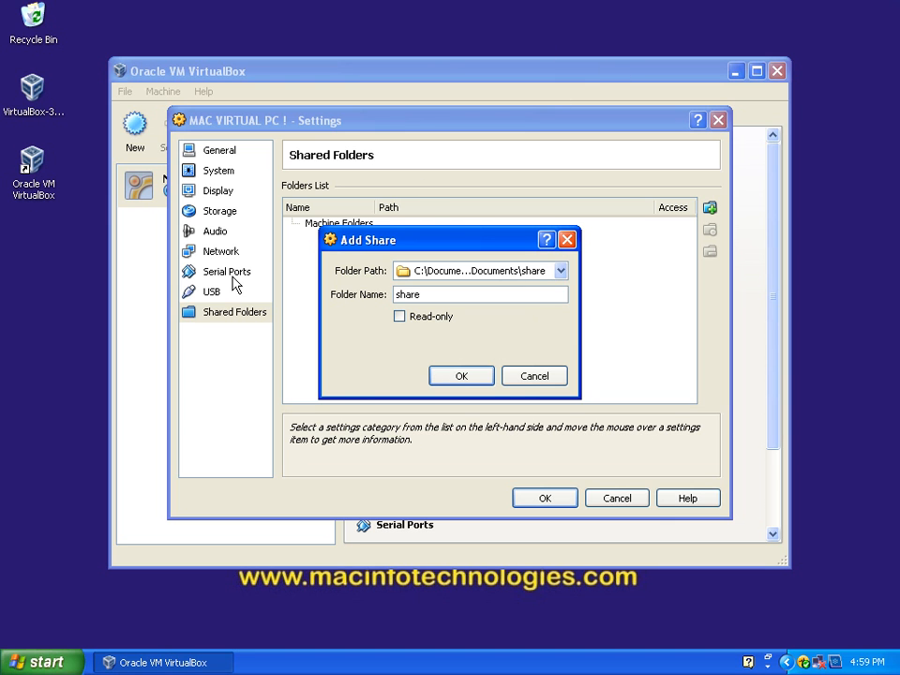
{"action": "left_click", "coordinate": [463, 376]}
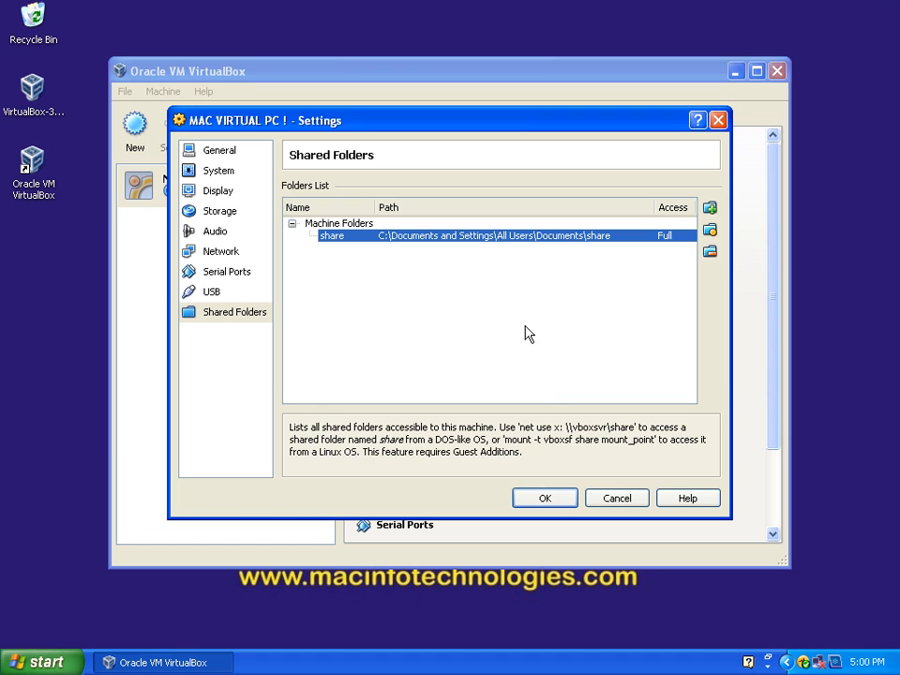
{"action": "left_click", "coordinate": [551, 503]}
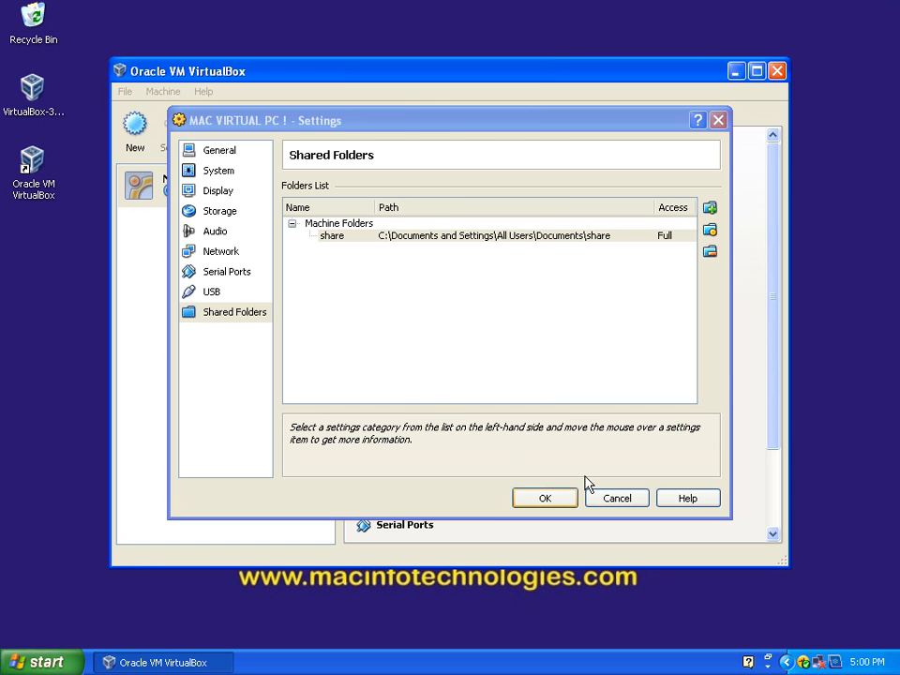
Step: Review the machine's details, and show the attributes of the MAC VIRTUAL PC !.vdi hard disk in the storage settings
{"action": "scroll", "coordinate": [512, 501], "scroll_direction": "down", "scroll_amount": 3}
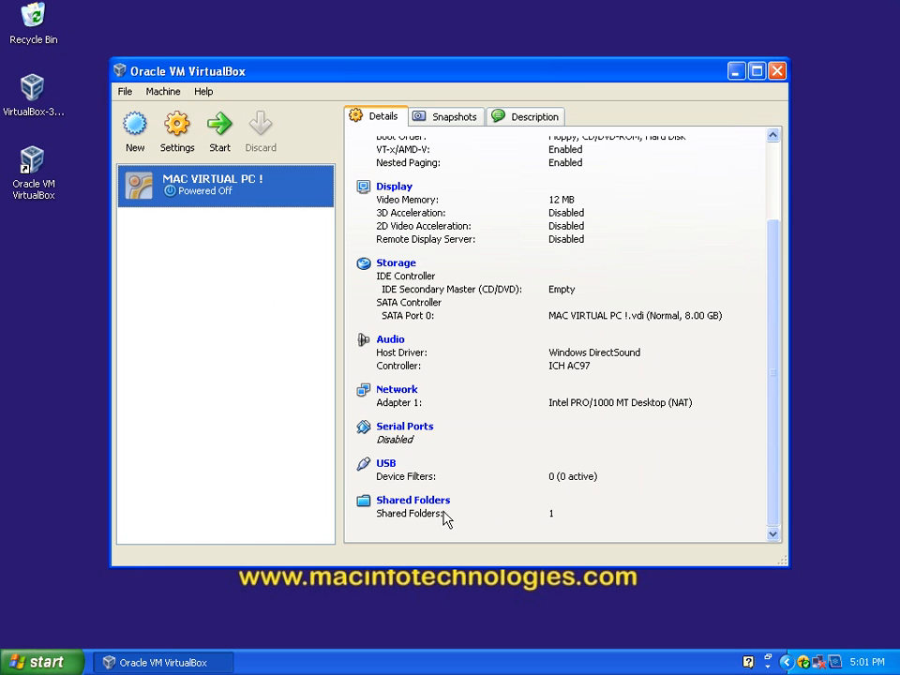
{"action": "scroll", "coordinate": [563, 375], "scroll_direction": "up", "scroll_amount": 3}
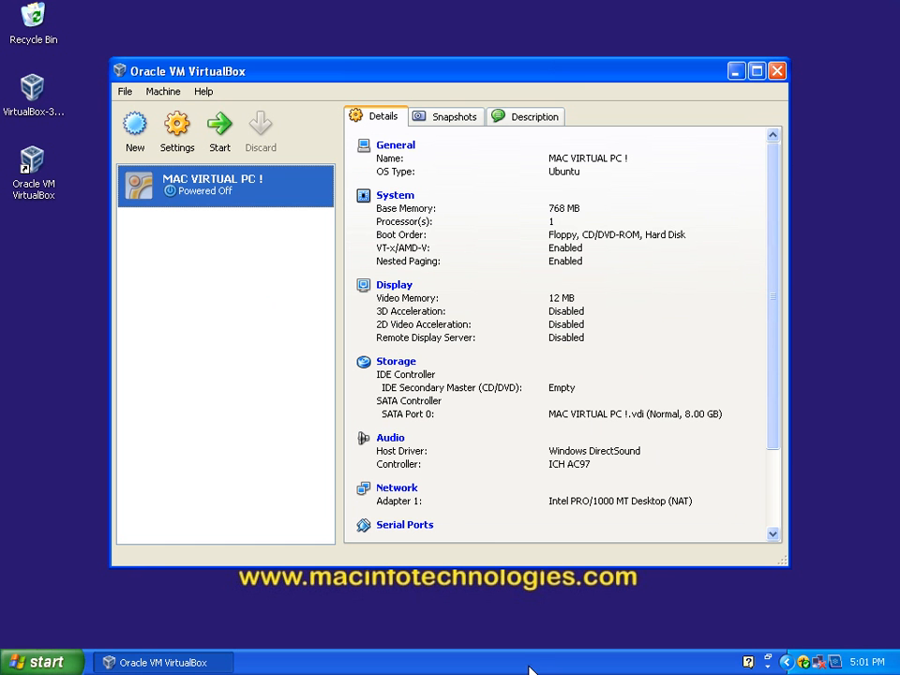
{"action": "left_click", "coordinate": [406, 372]}
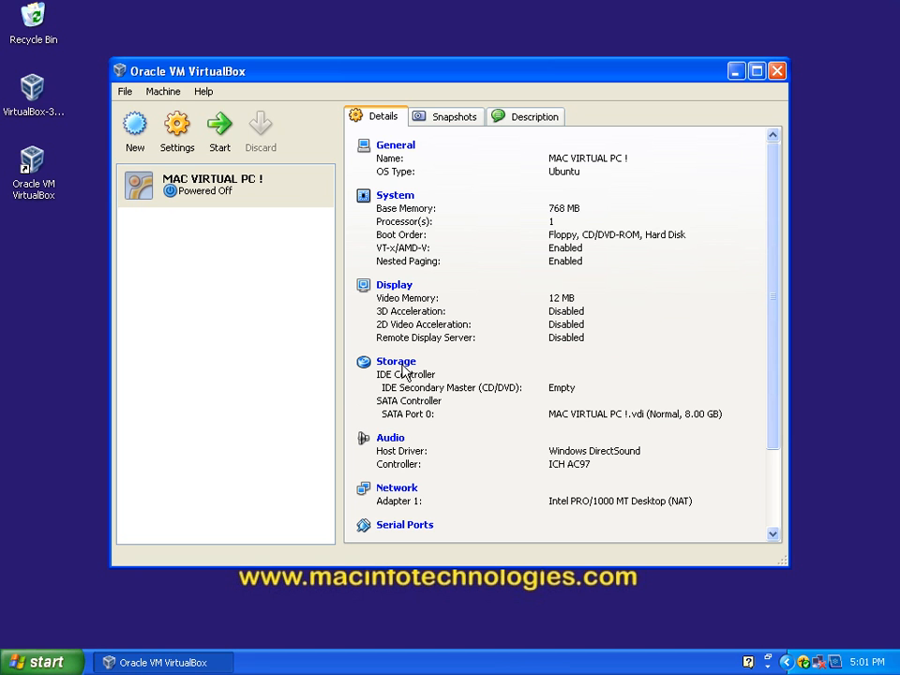
{"action": "left_click", "coordinate": [398, 362]}
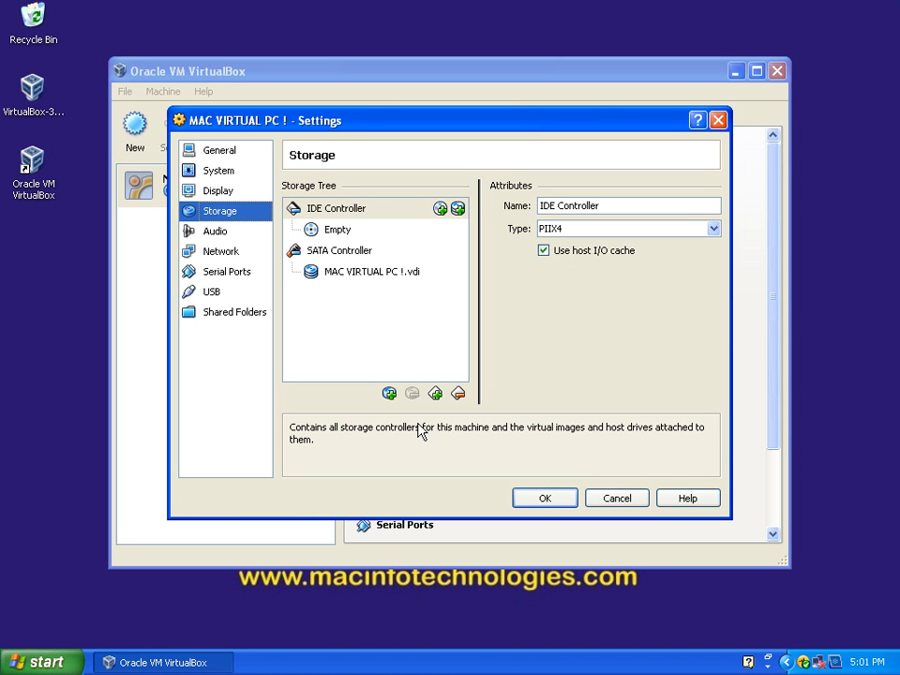
{"action": "left_click", "coordinate": [363, 273]}
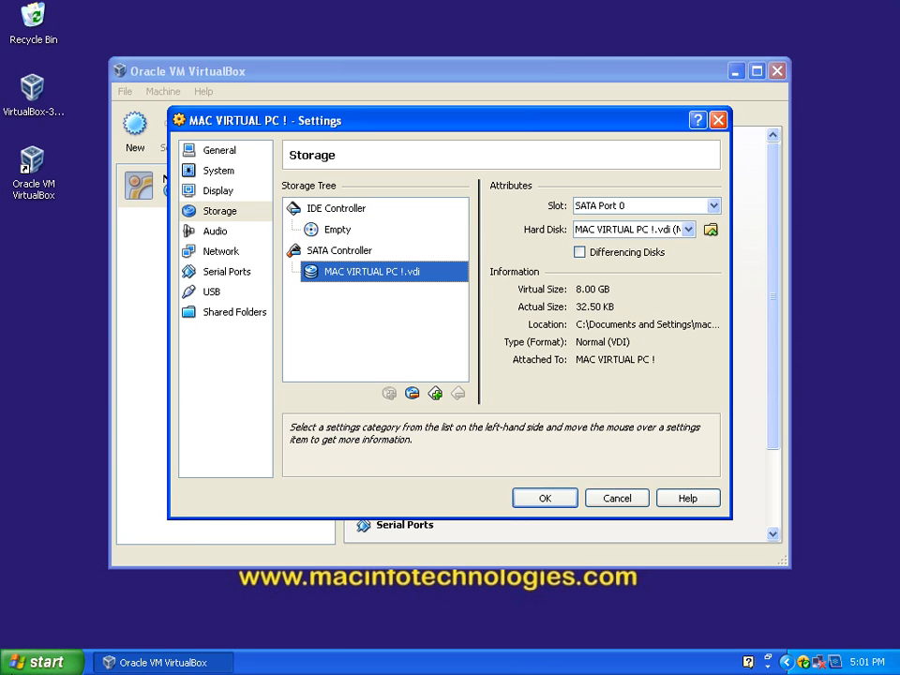
Step: Switch to My Computer and browse to C:\Documents and Settings\mac\.VirtualBox\HardDisks
{"action": "left_click", "coordinate": [42, 662]}
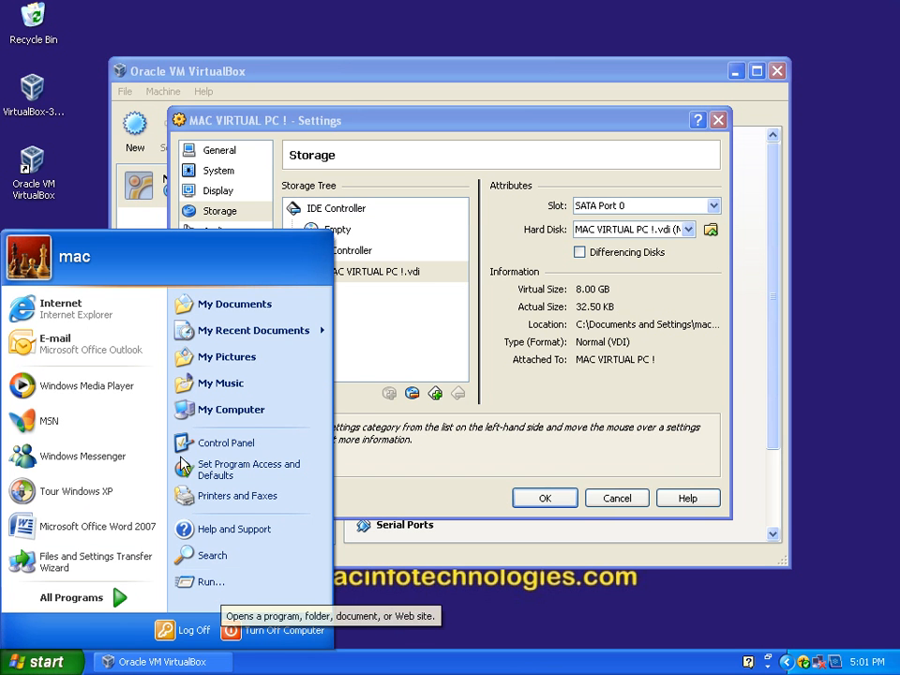
{"action": "left_click", "coordinate": [227, 409]}
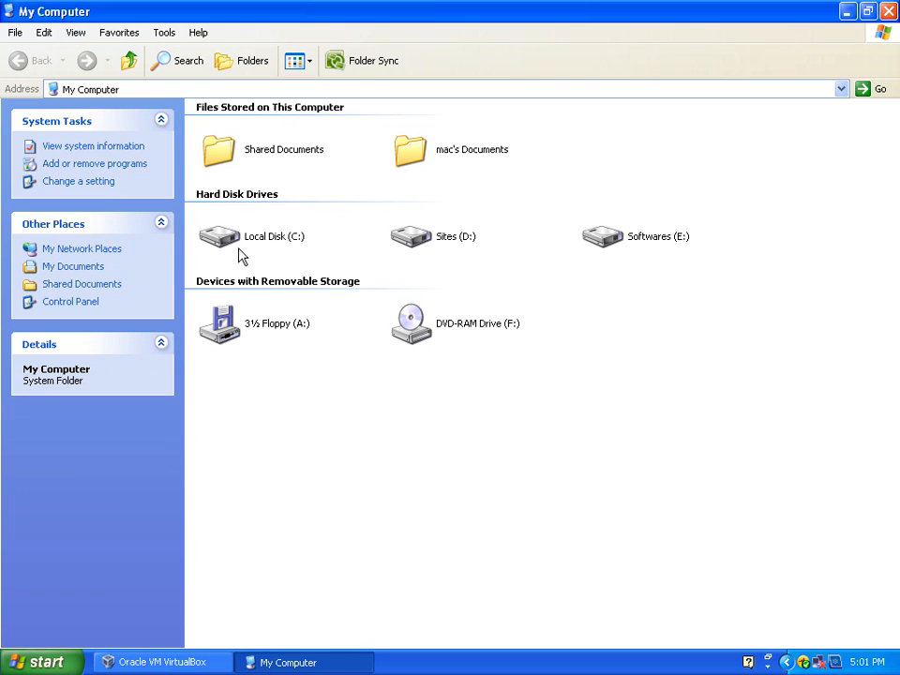
{"action": "double_click", "coordinate": [240, 245]}
{"action": "double_click", "coordinate": [243, 139]}
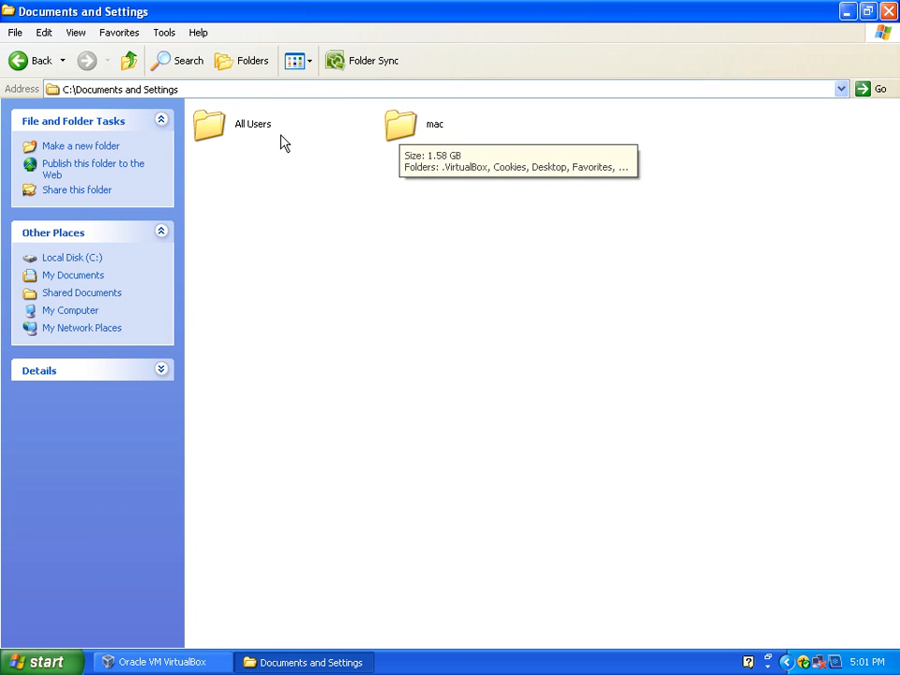
{"action": "double_click", "coordinate": [394, 132]}
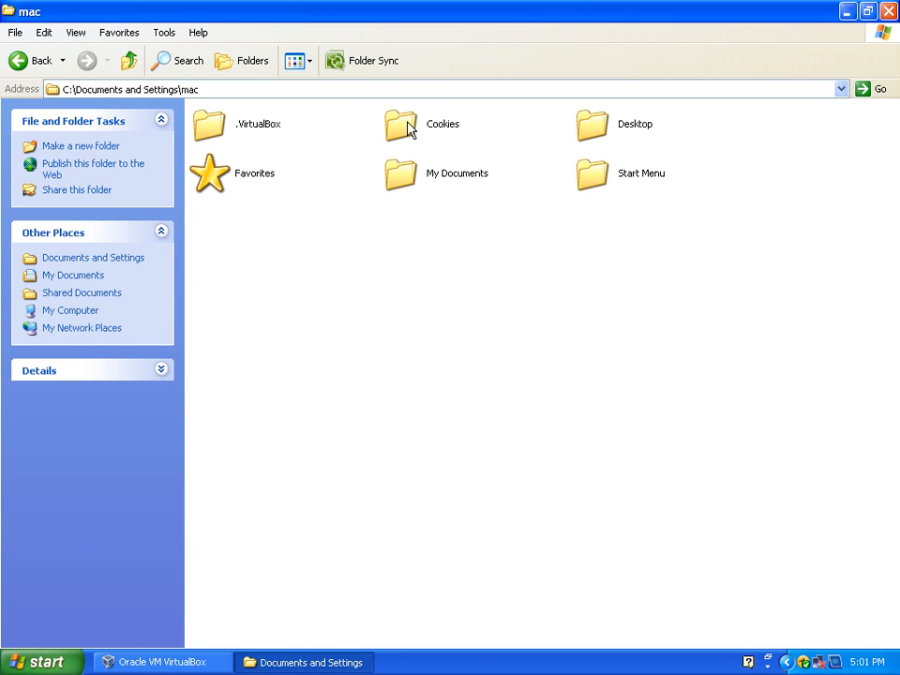
{"action": "double_click", "coordinate": [225, 134]}
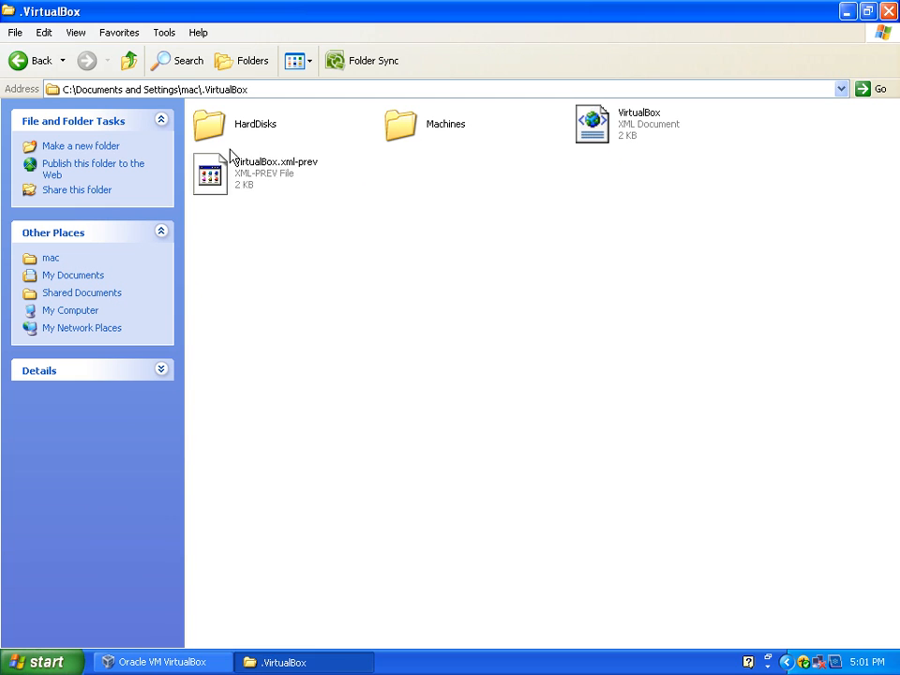
{"action": "double_click", "coordinate": [214, 127]}
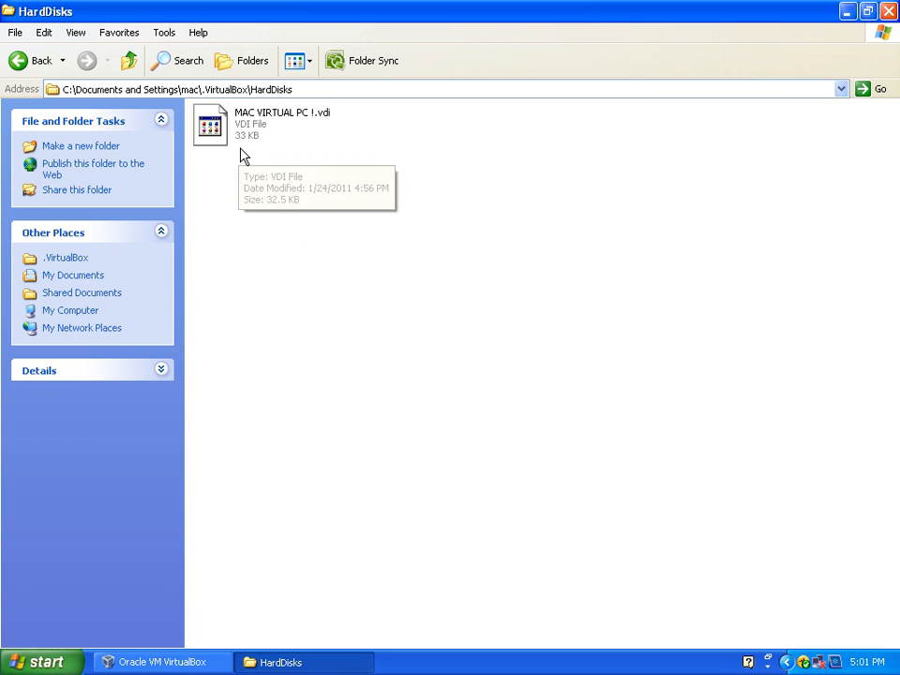
Step: Examine the MAC VIRTUAL PC !.vdi file in the HardDisks folder and compare it with the disk shown in VirtualBox's storage settings
{"action": "left_click_drag", "start_coordinate": [371, 106], "coordinate": [211, 181]}
{"action": "left_click", "coordinate": [313, 335]}
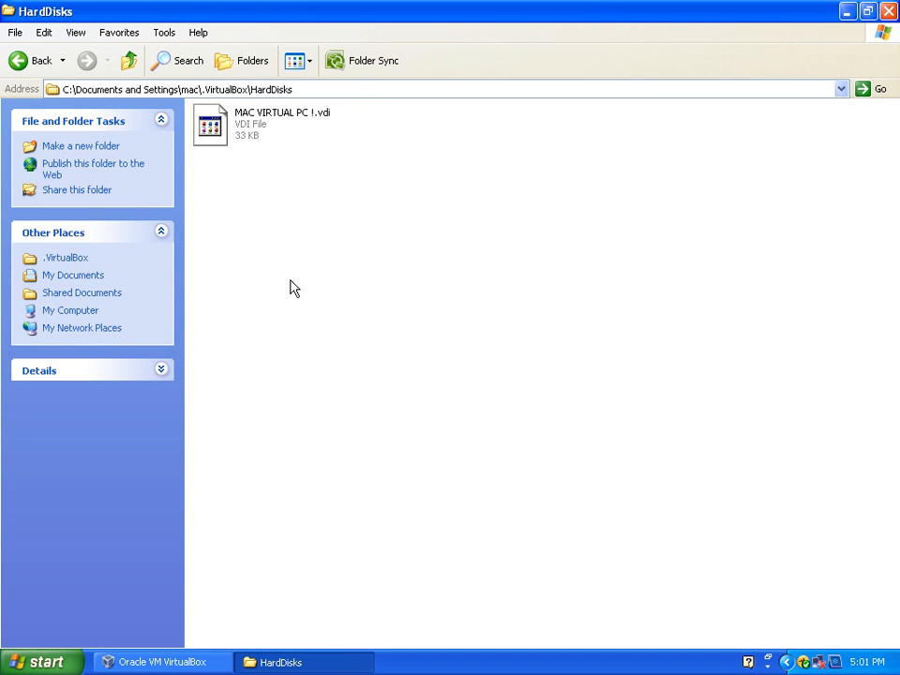
{"action": "left_click", "coordinate": [186, 660]}
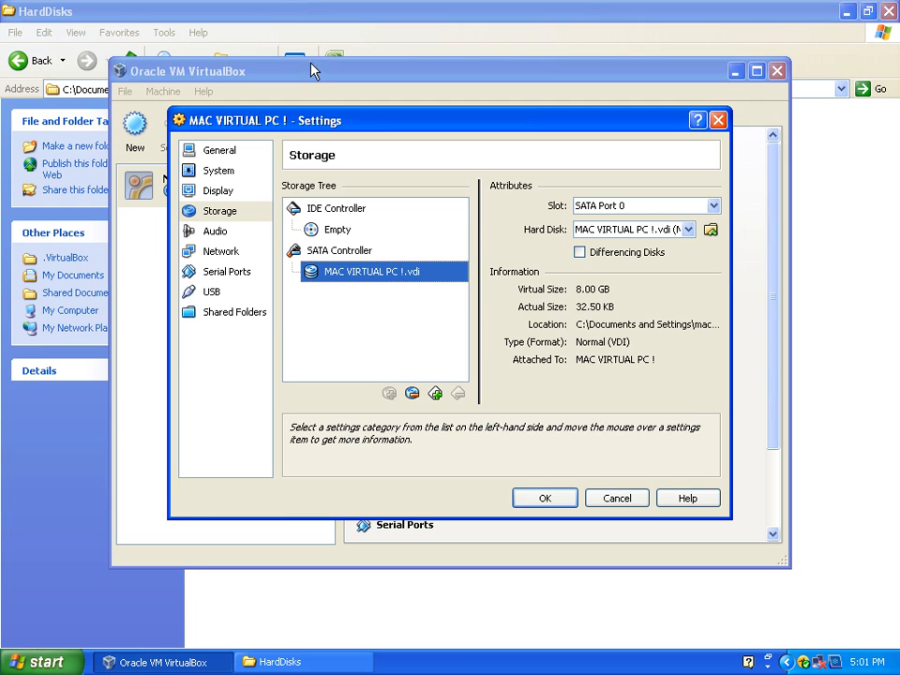
{"action": "left_click", "coordinate": [397, 608]}
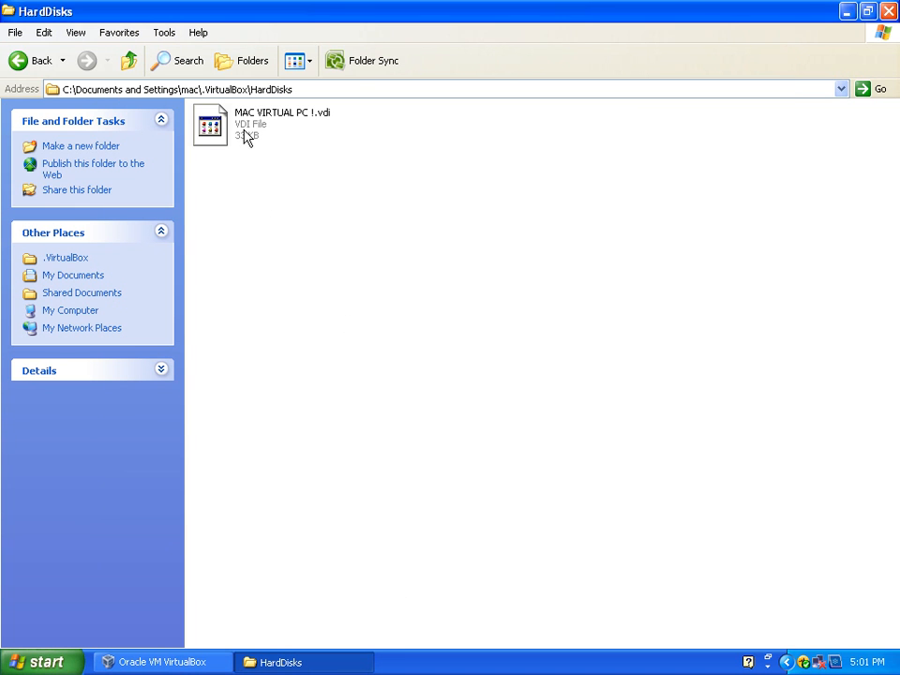
{"action": "left_click_drag", "start_coordinate": [388, 115], "coordinate": [207, 176]}
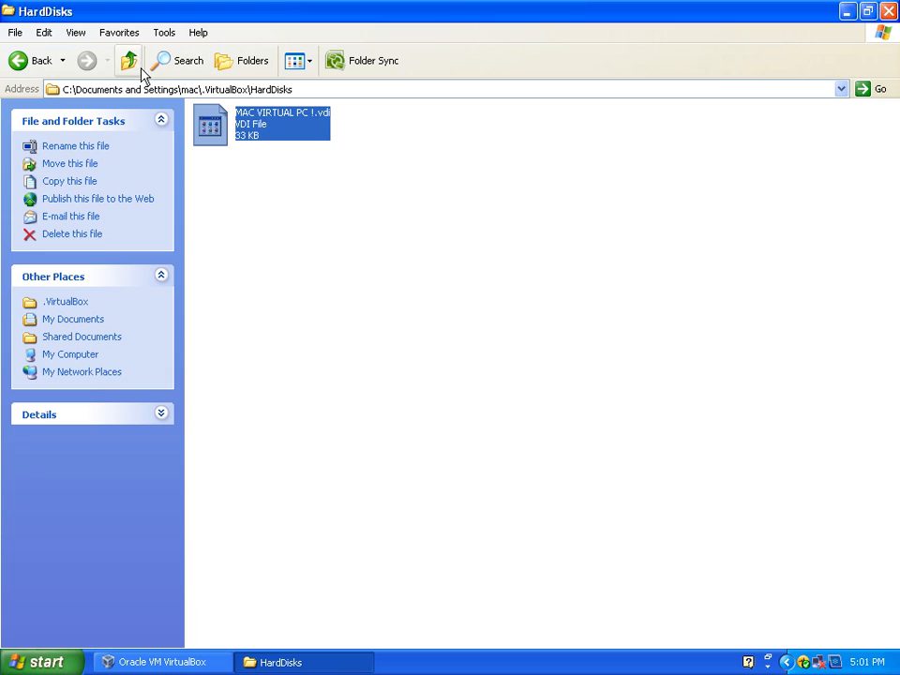
{"action": "left_click", "coordinate": [319, 176]}
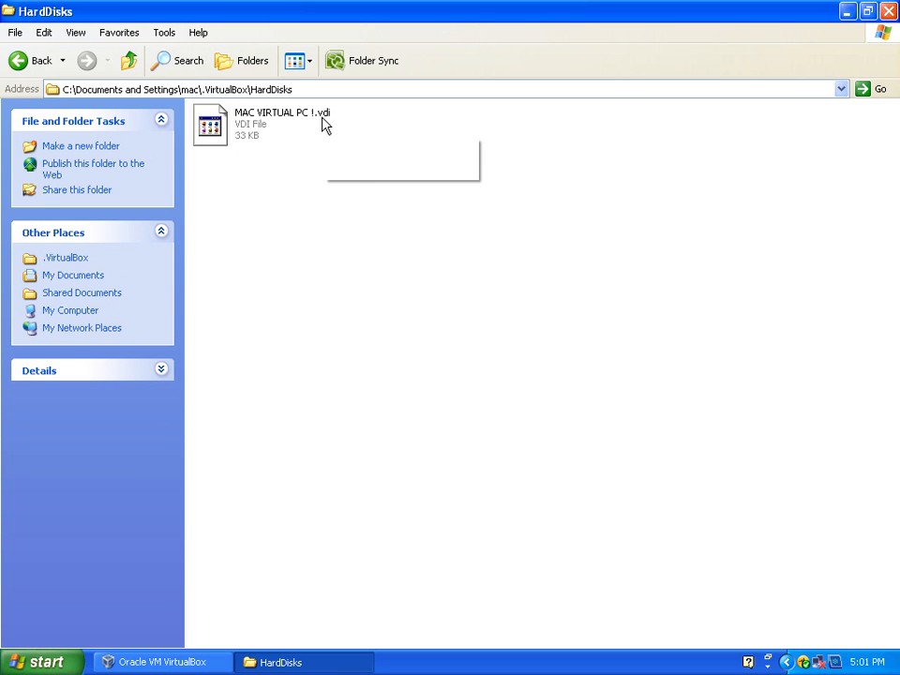
{"action": "mouse_move", "coordinate": [323, 122]}
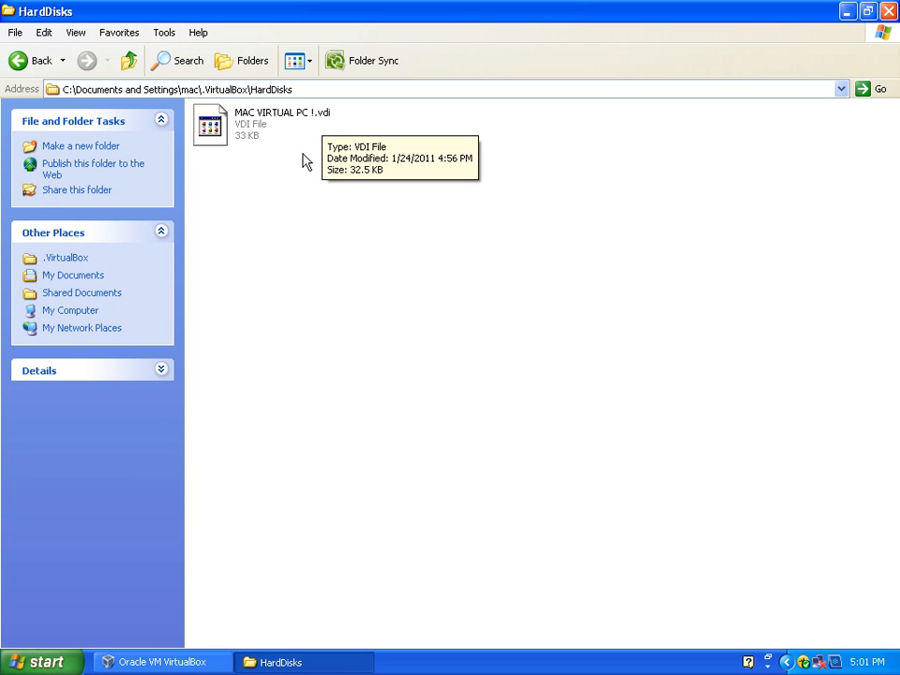
{"action": "left_click_drag", "start_coordinate": [388, 184], "coordinate": [194, 99]}
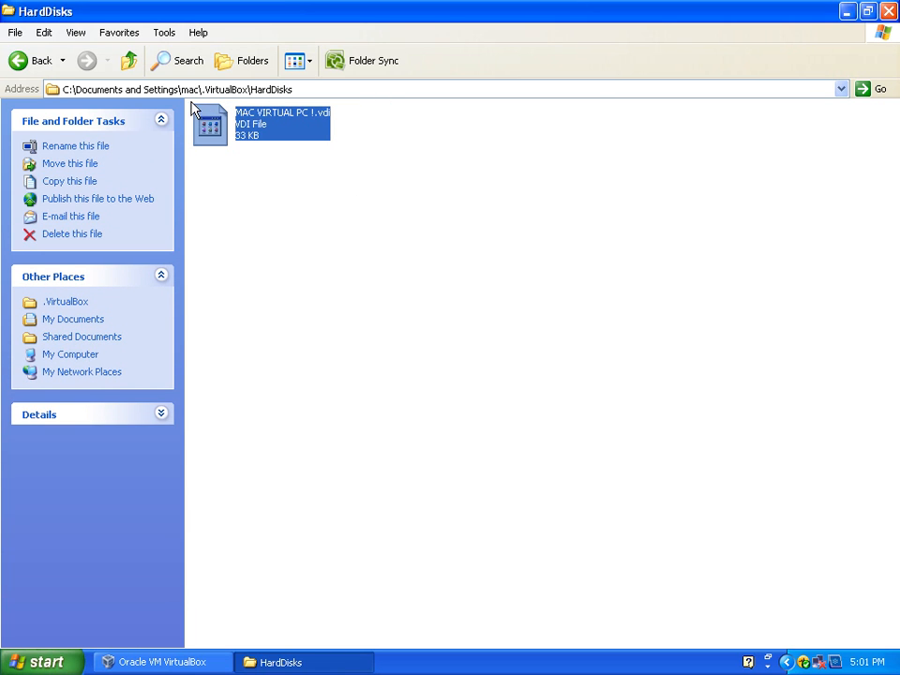
Step: Look for the virtual machine's folder in the Machines folder, and return to the .VirtualBox folder
{"action": "left_click", "coordinate": [131, 64]}
{"action": "double_click", "coordinate": [400, 131]}
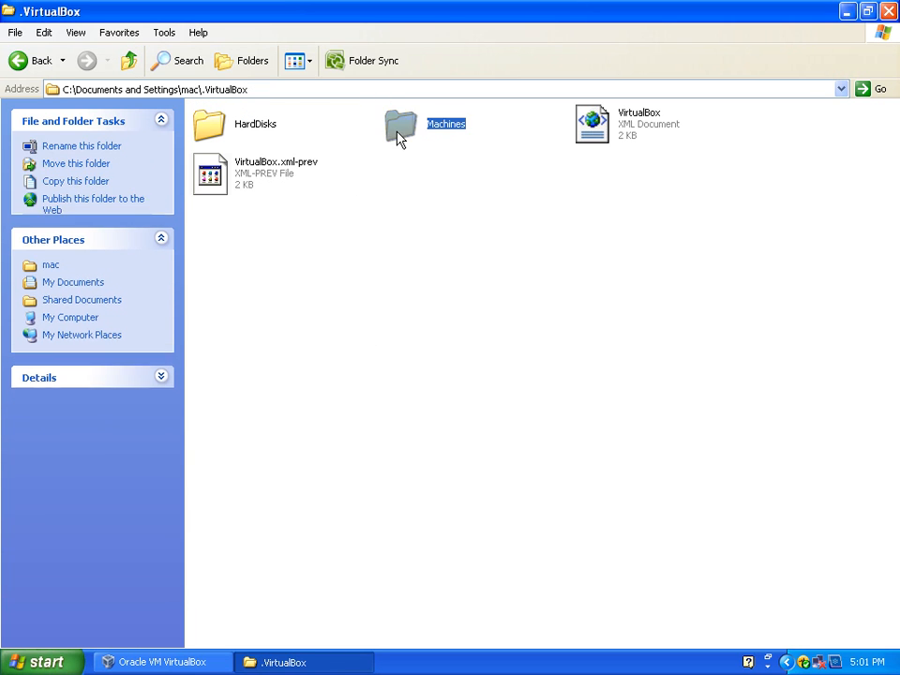
{"action": "left_click", "coordinate": [234, 134]}
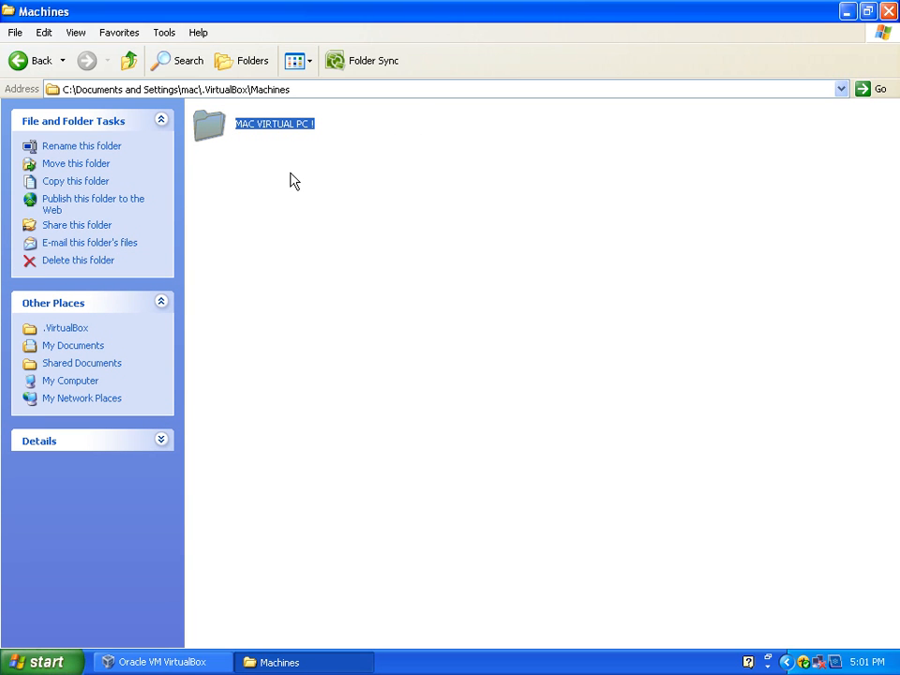
{"action": "left_click", "coordinate": [129, 64]}
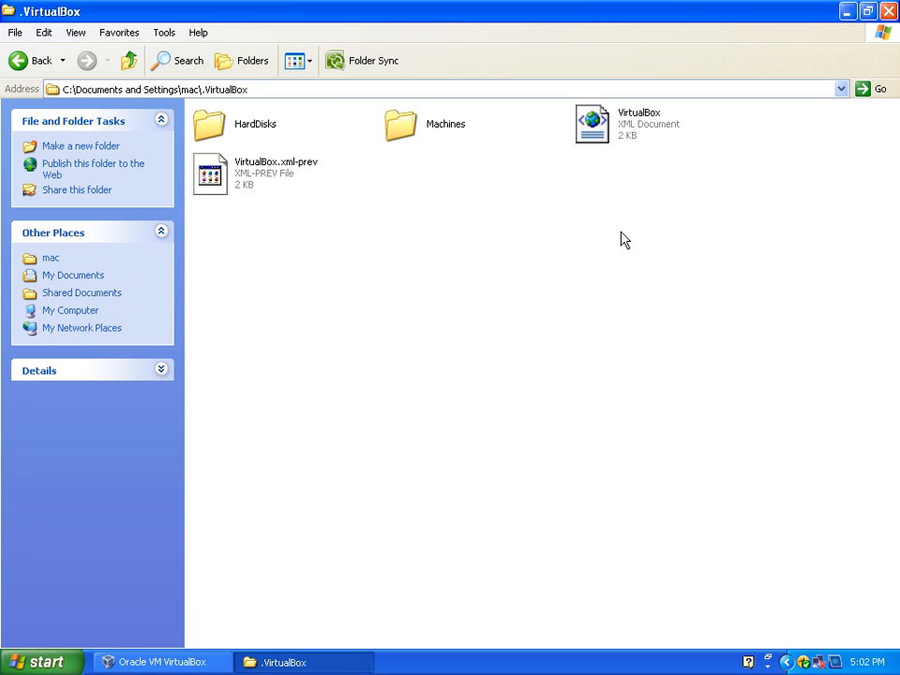
Step: Close the .VirtualBox folder window and select the empty CD/DVD drive under the IDE controller in VirtualBox's storage settings
{"action": "left_click_drag", "start_coordinate": [675, 177], "coordinate": [545, 93]}
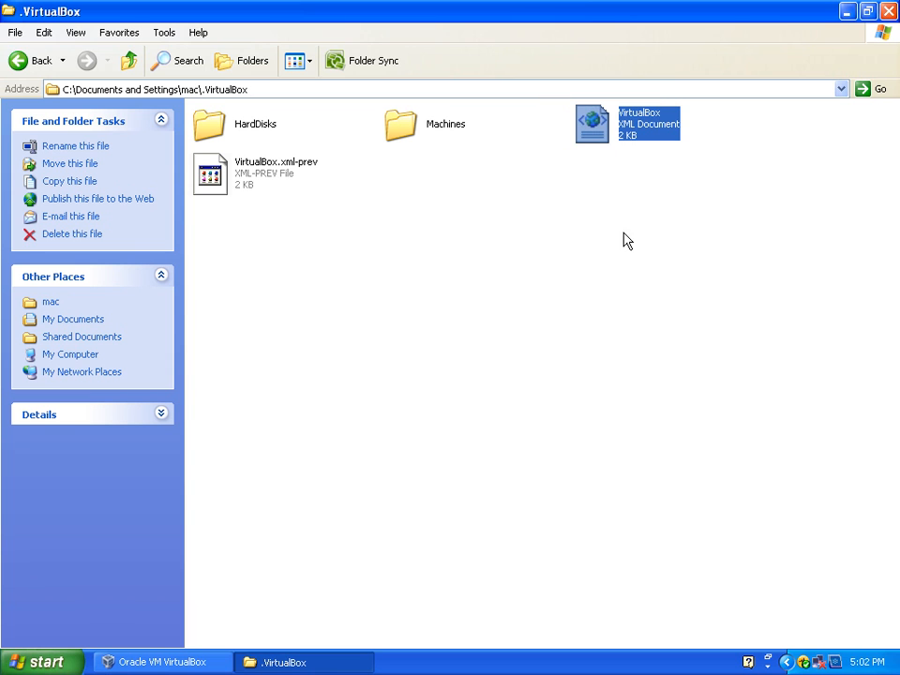
{"action": "left_click", "coordinate": [887, 11]}
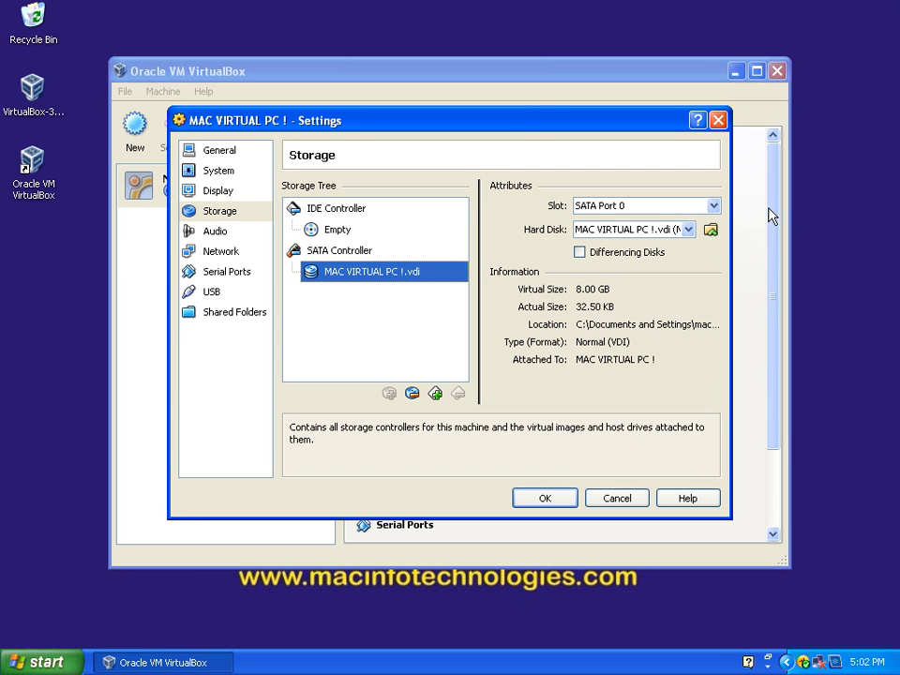
{"action": "left_click", "coordinate": [333, 232]}
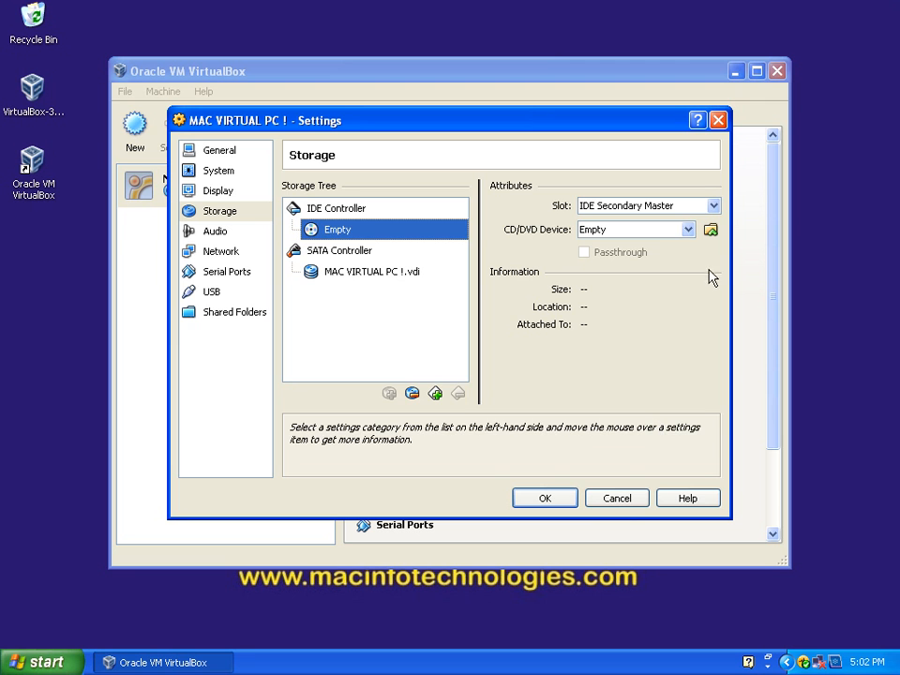
Step: Assign Host Drive 'F:' to the CD/DVD device and look up the matching drive in My Computer
{"action": "left_click", "coordinate": [687, 231]}
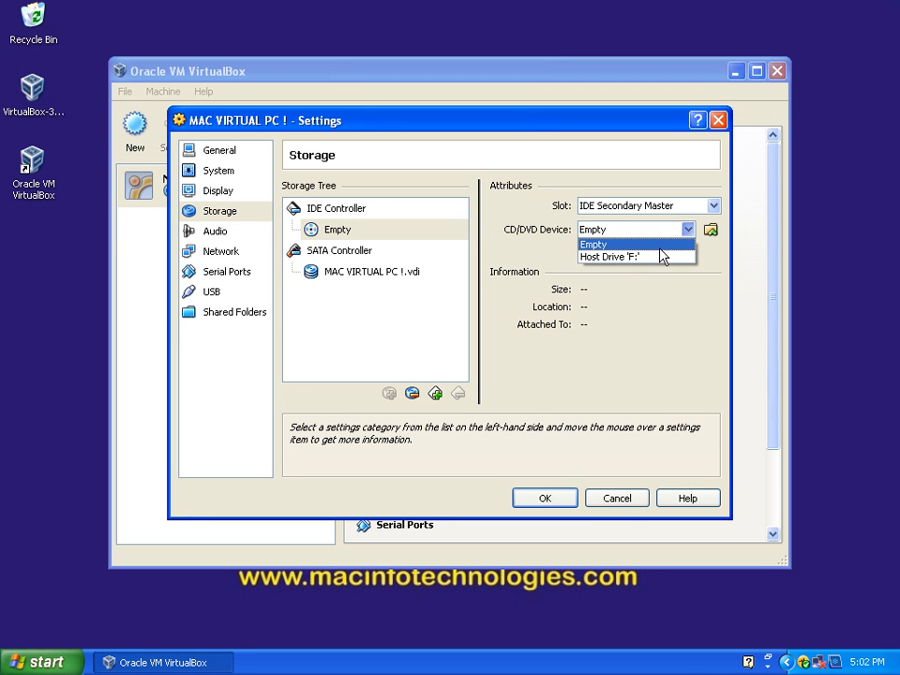
{"action": "left_click", "coordinate": [661, 257]}
{"action": "left_click", "coordinate": [43, 662]}
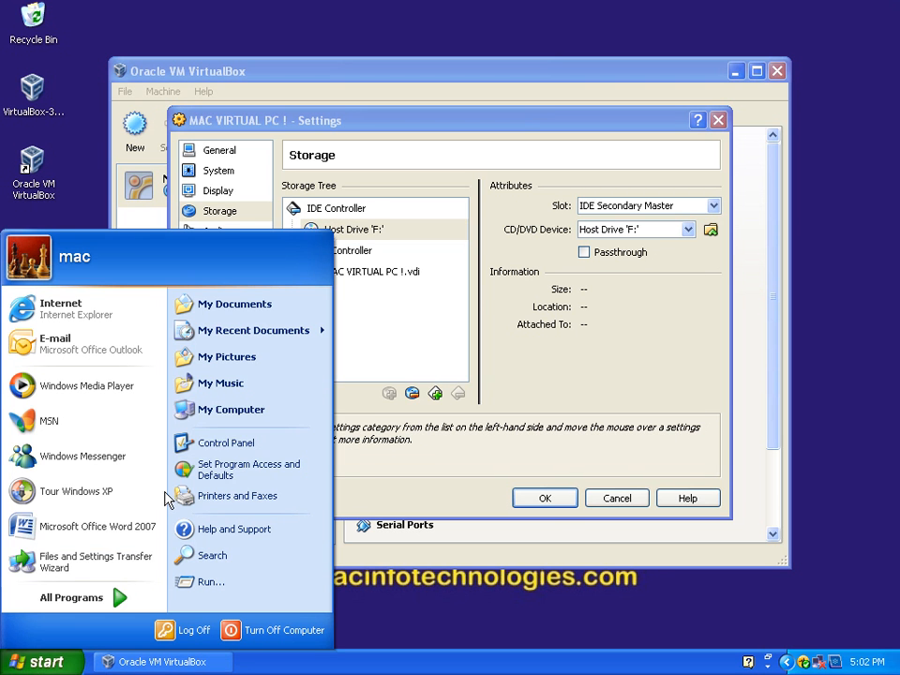
{"action": "left_click", "coordinate": [236, 413]}
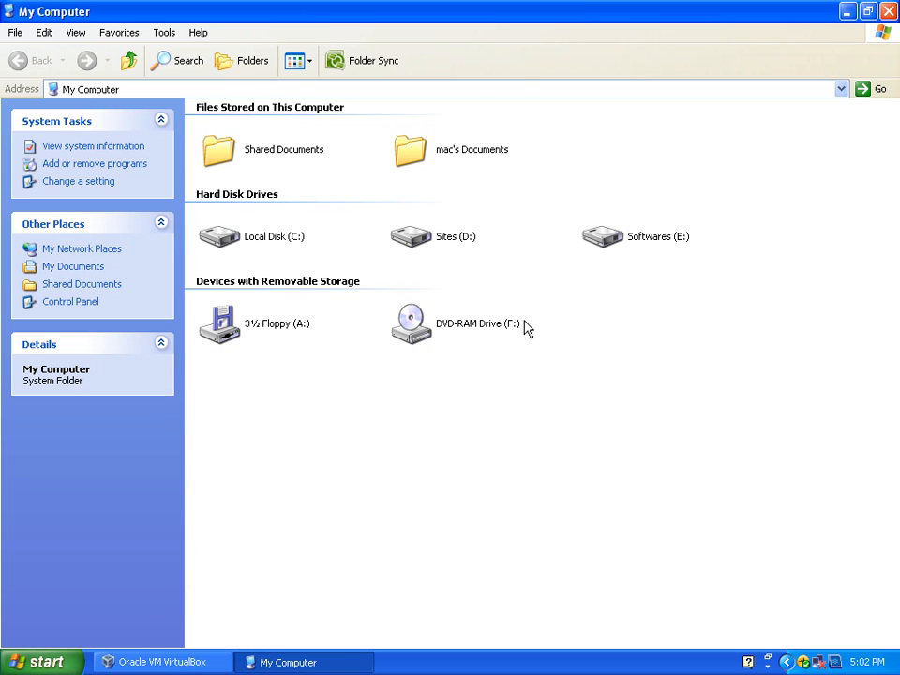
{"action": "left_click_drag", "start_coordinate": [537, 296], "coordinate": [406, 410]}
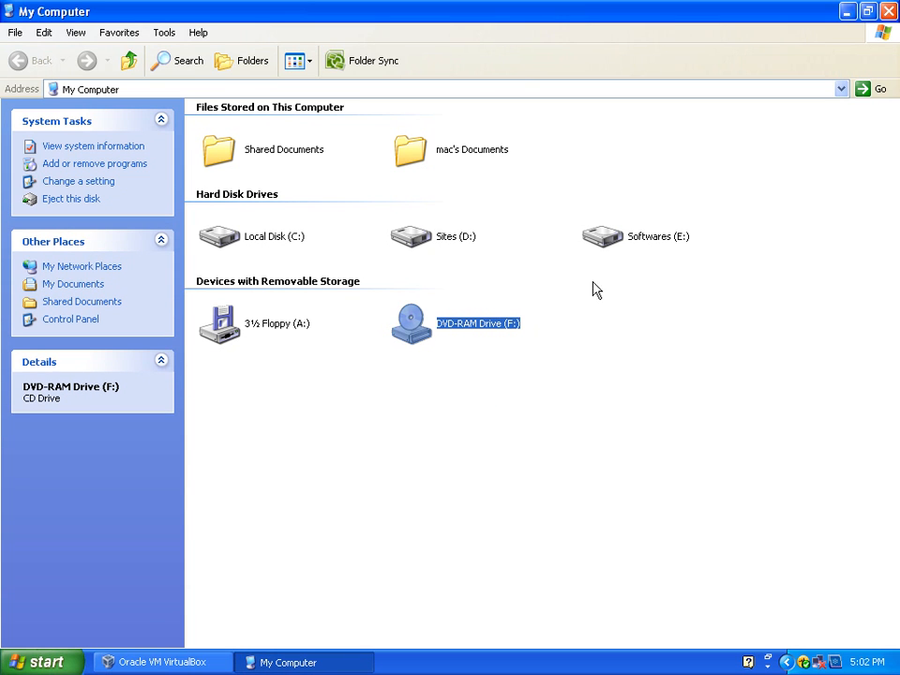
{"action": "left_click", "coordinate": [887, 11]}
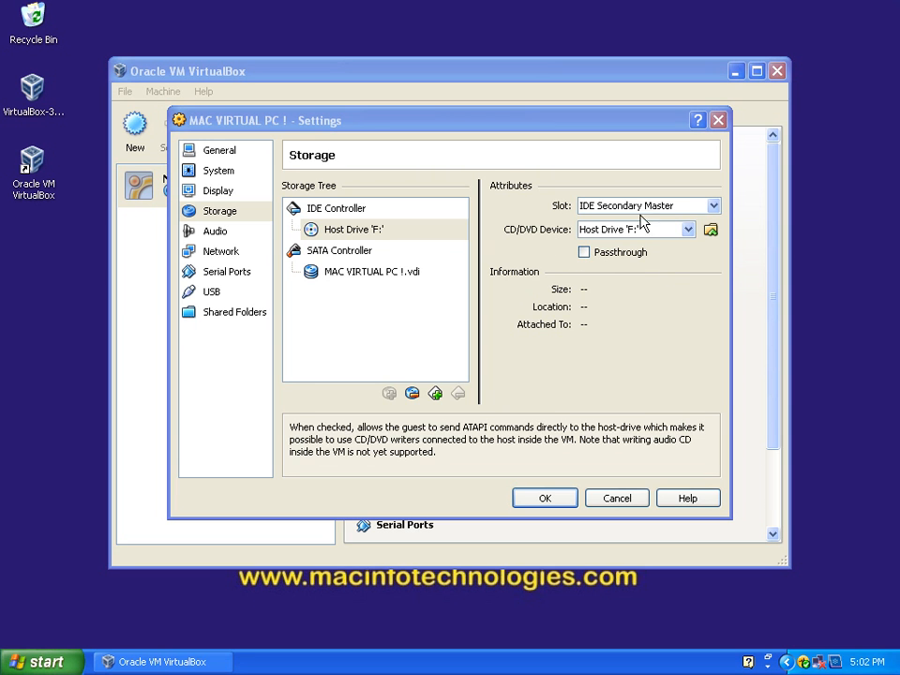
{"action": "left_click", "coordinate": [688, 229]}
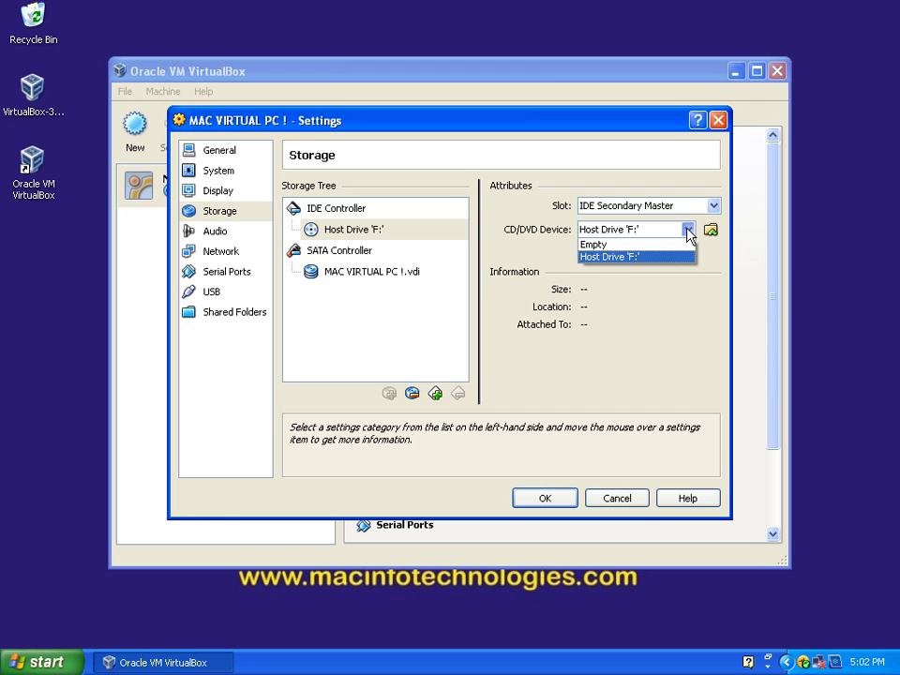
{"action": "left_click", "coordinate": [688, 230]}
Step: Add the image Fedora-14-i686-Live-KDE.iso from D:\fedora to the virtual media and attach it to the machine's CD/DVD device
{"action": "left_click", "coordinate": [710, 231]}
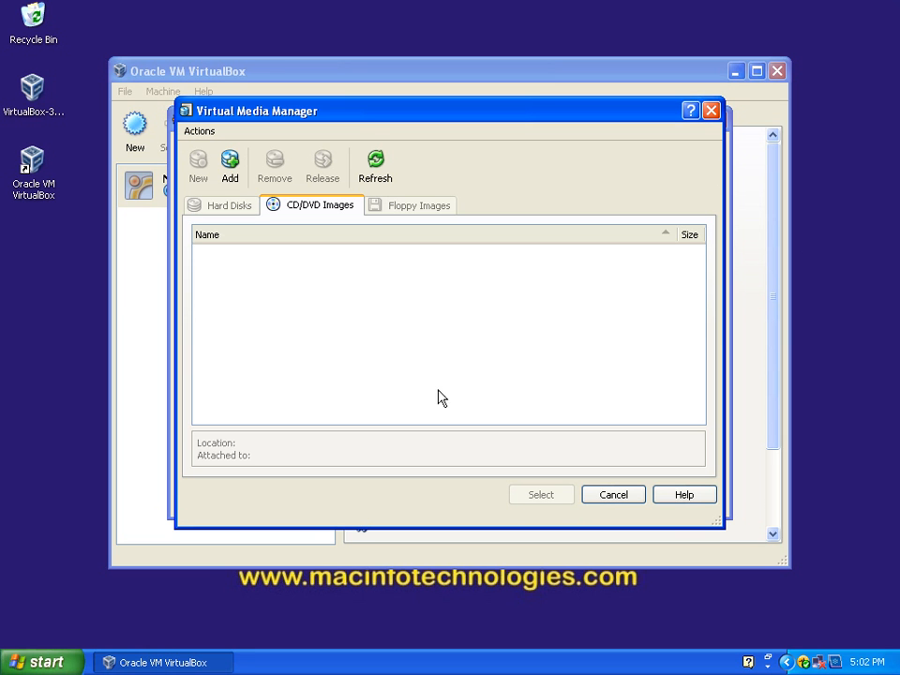
{"action": "left_click", "coordinate": [231, 165]}
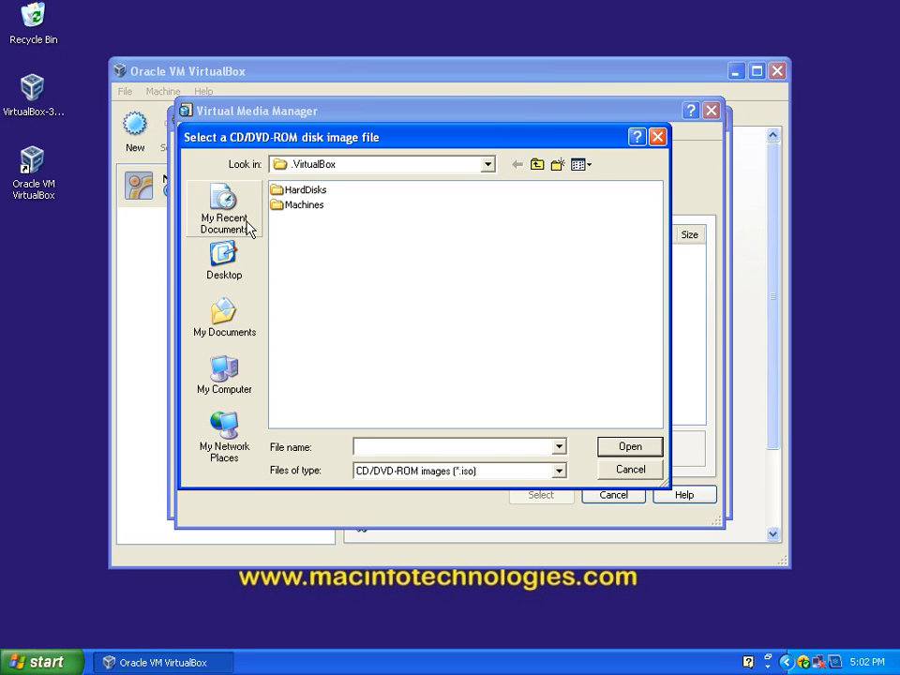
{"action": "left_click", "coordinate": [232, 375]}
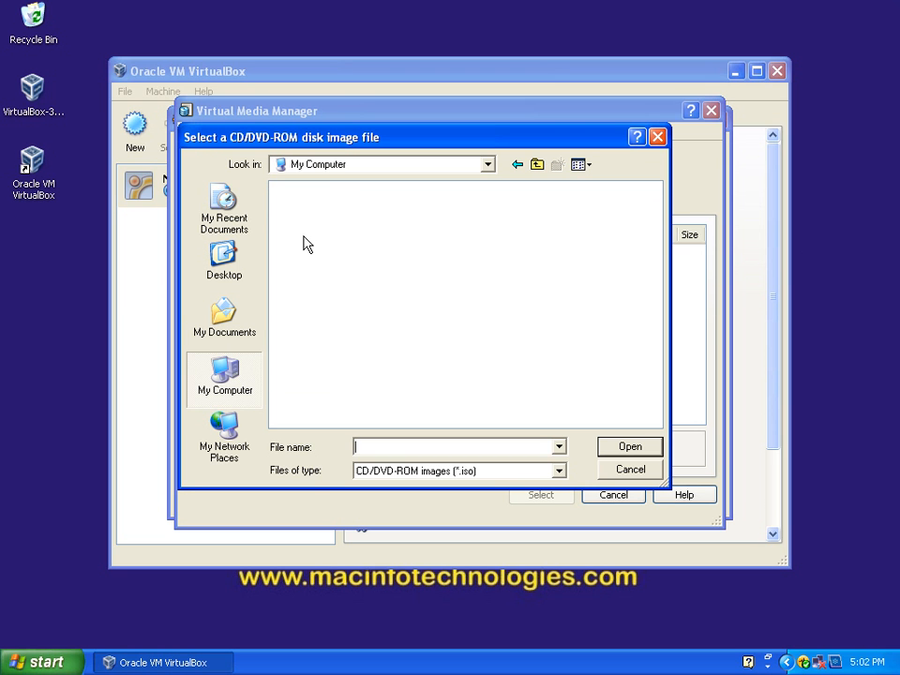
{"action": "left_click", "coordinate": [485, 168]}
{"action": "left_click", "coordinate": [398, 284]}
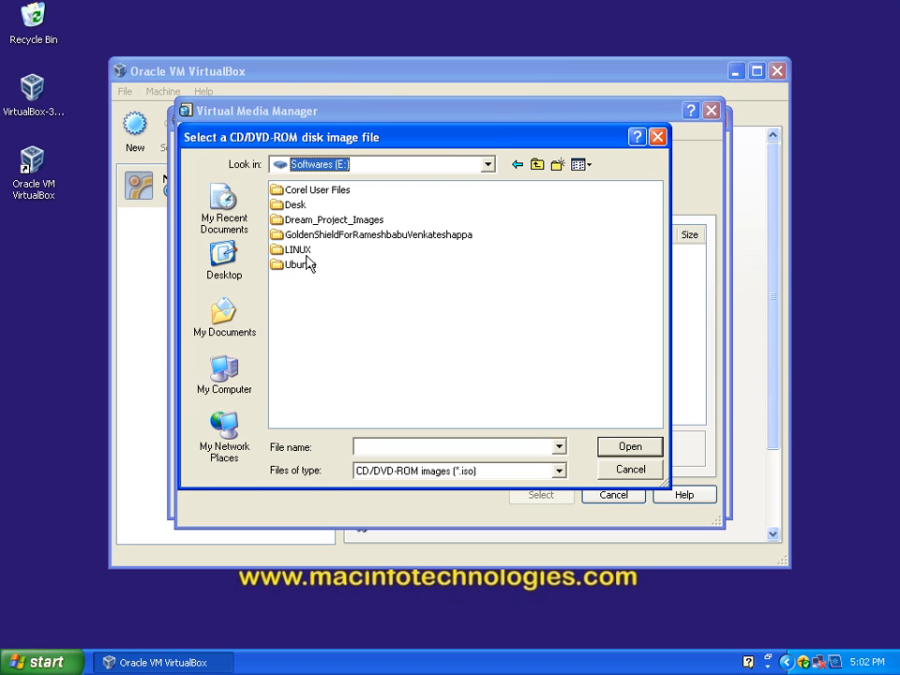
{"action": "left_click", "coordinate": [487, 165]}
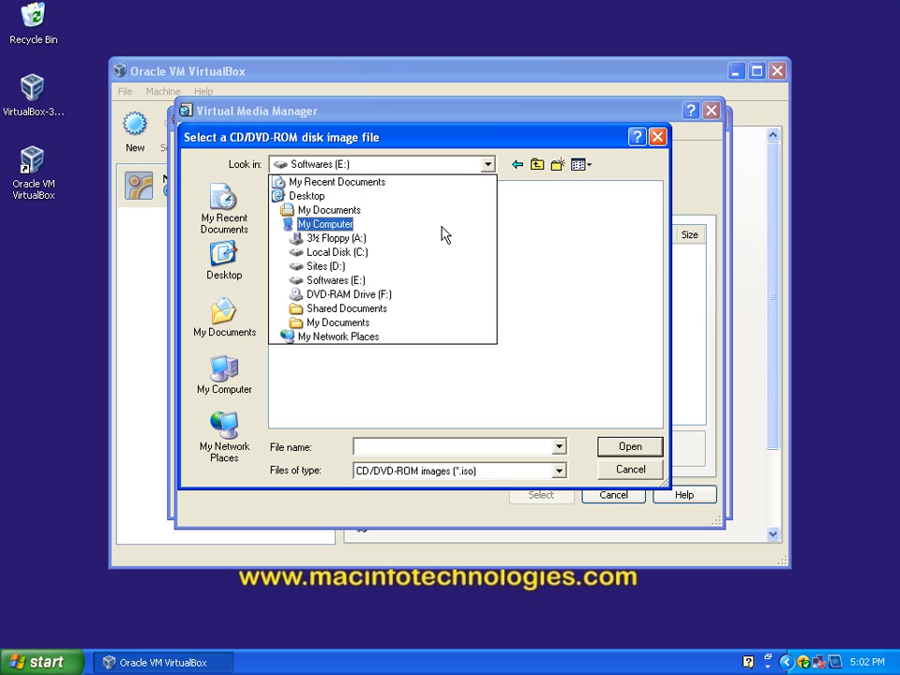
{"action": "left_click", "coordinate": [408, 268]}
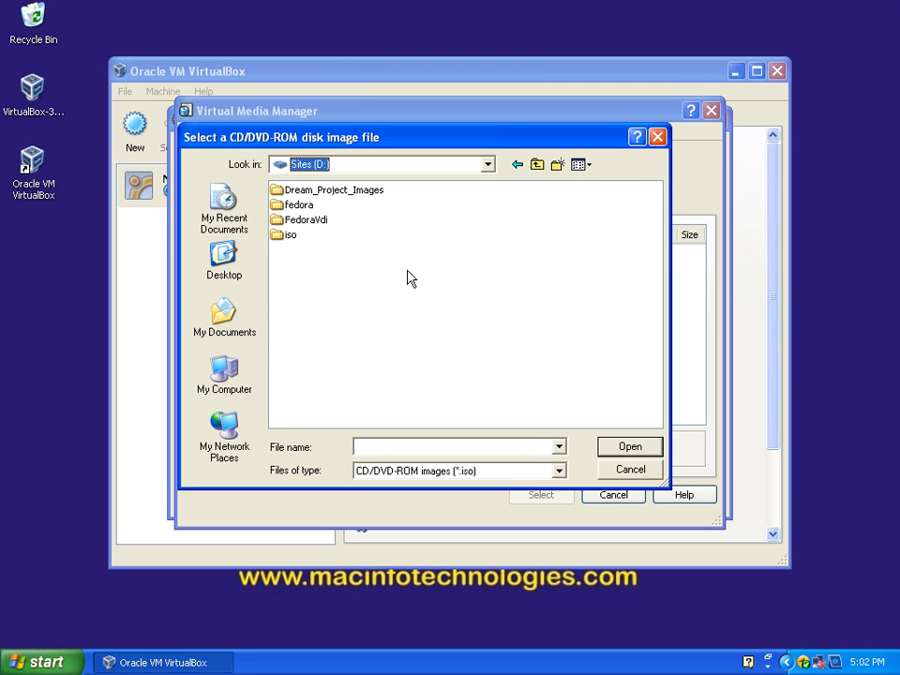
{"action": "double_click", "coordinate": [299, 204]}
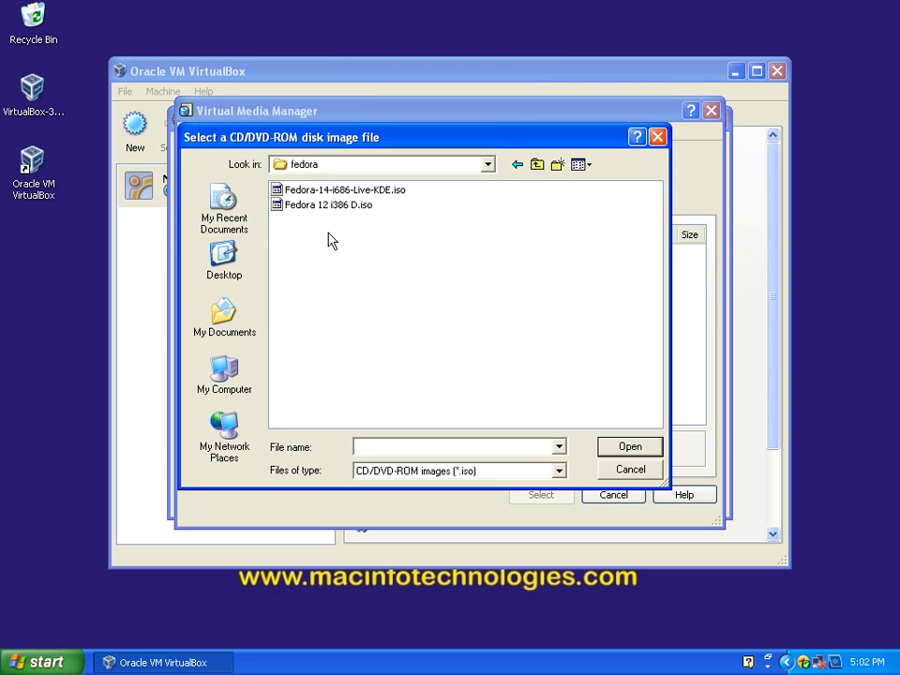
{"action": "left_click", "coordinate": [318, 190]}
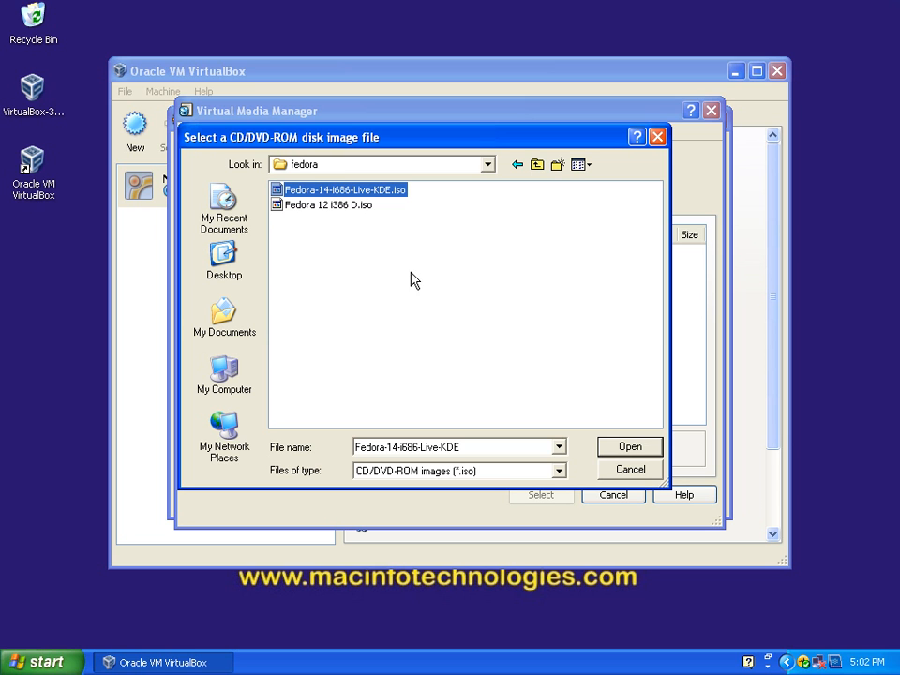
{"action": "left_click", "coordinate": [629, 449]}
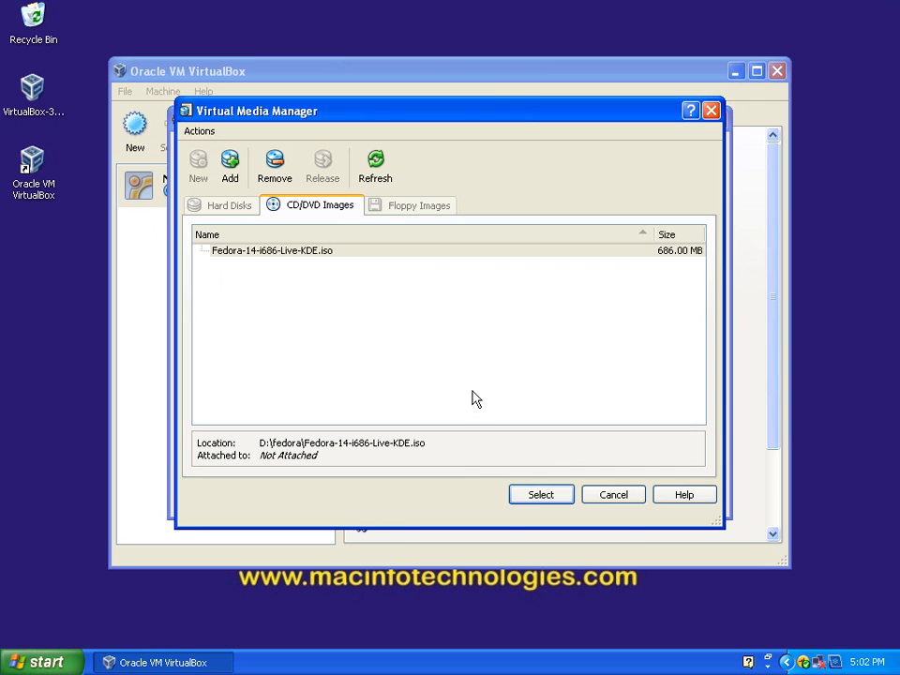
{"action": "left_click", "coordinate": [542, 495]}
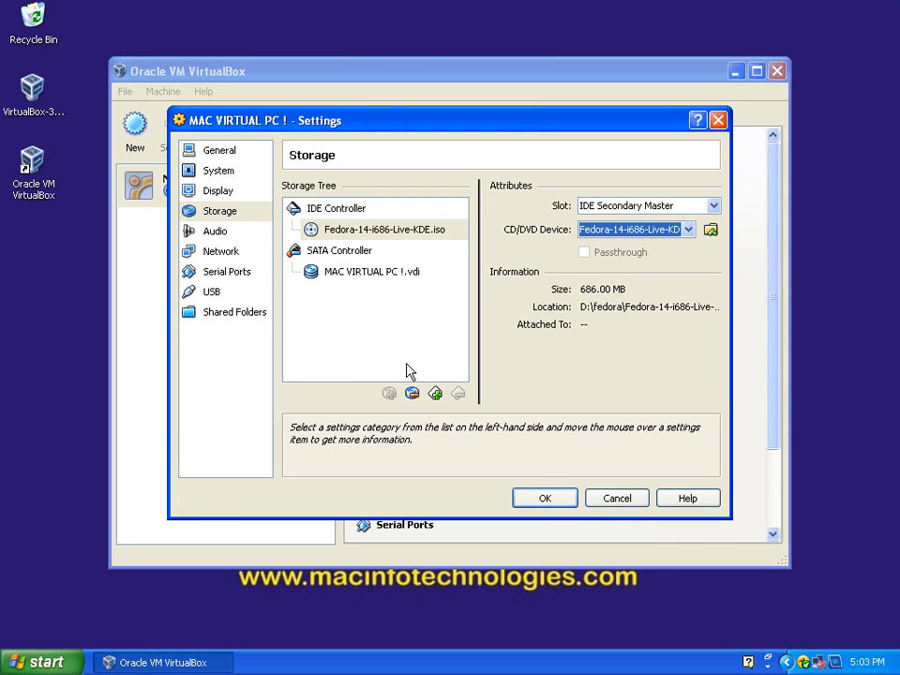
Step: Change the machine's operating system version to Fedora in the general settings and save the settings
{"action": "left_click", "coordinate": [223, 152]}
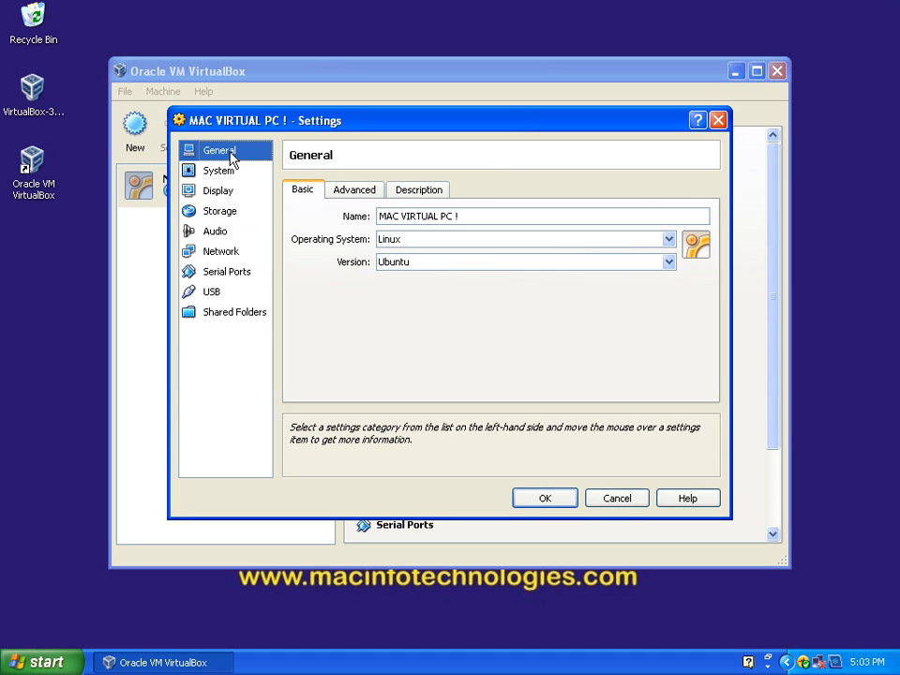
{"action": "left_click", "coordinate": [417, 262]}
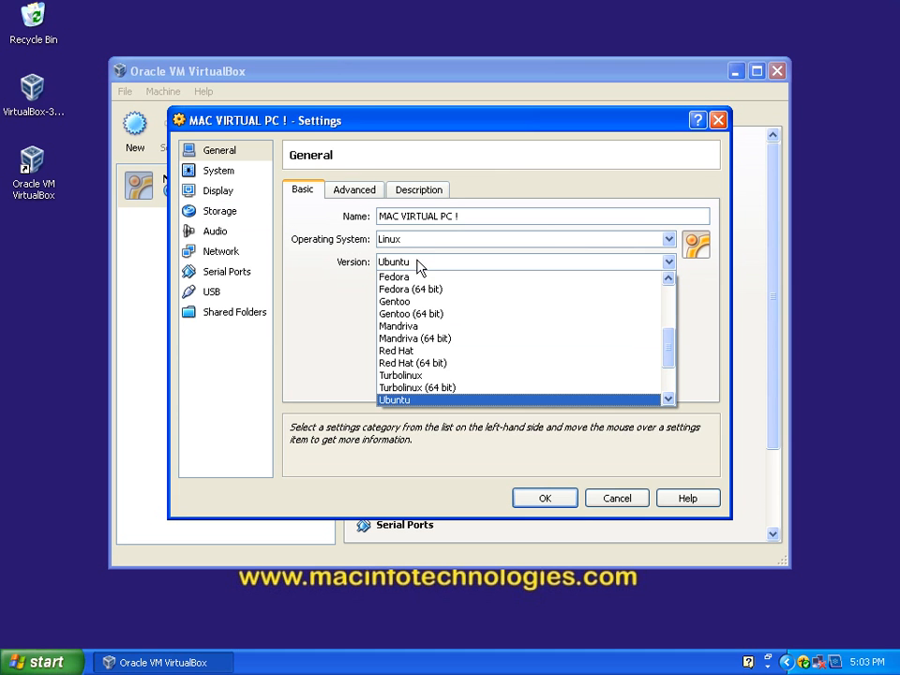
{"action": "left_click", "coordinate": [415, 277]}
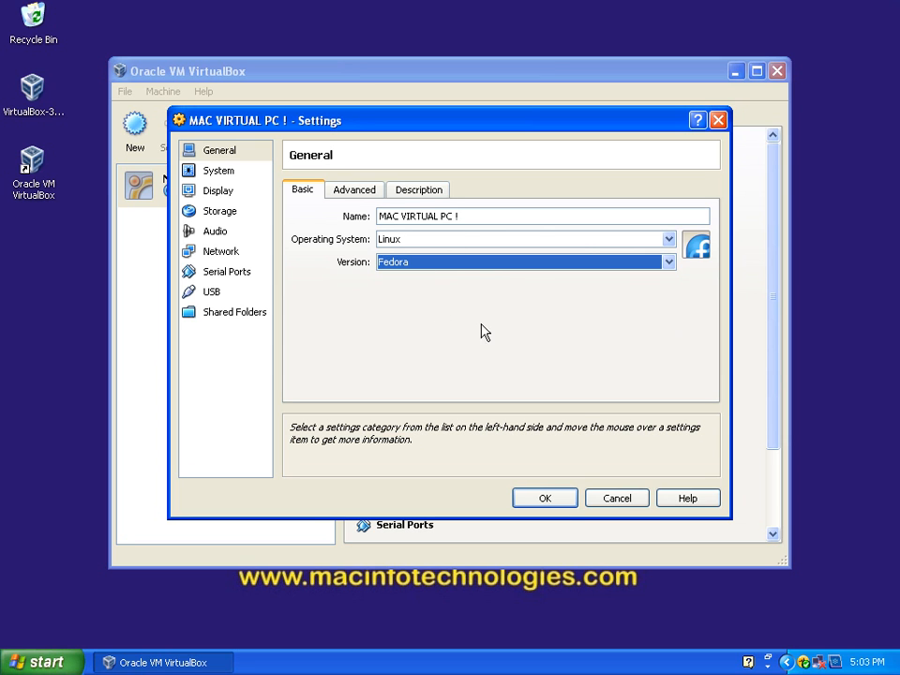
{"action": "left_click", "coordinate": [553, 502]}
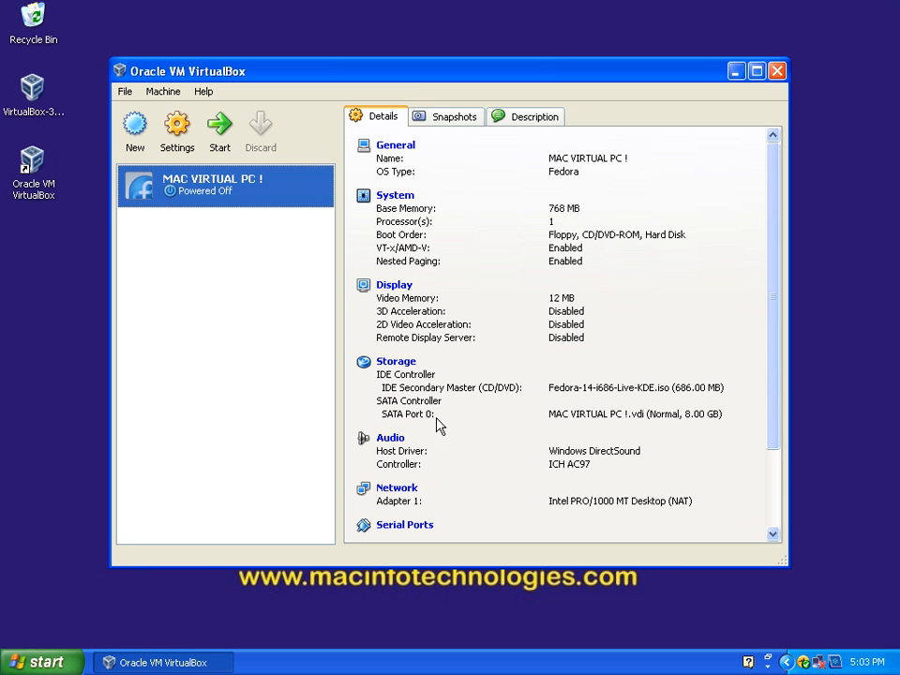
Step: Add an extra CD/DVD device to the IDE controller, remove it again, and close the storage settings after viewing the hard disk
{"action": "left_click", "coordinate": [387, 371]}
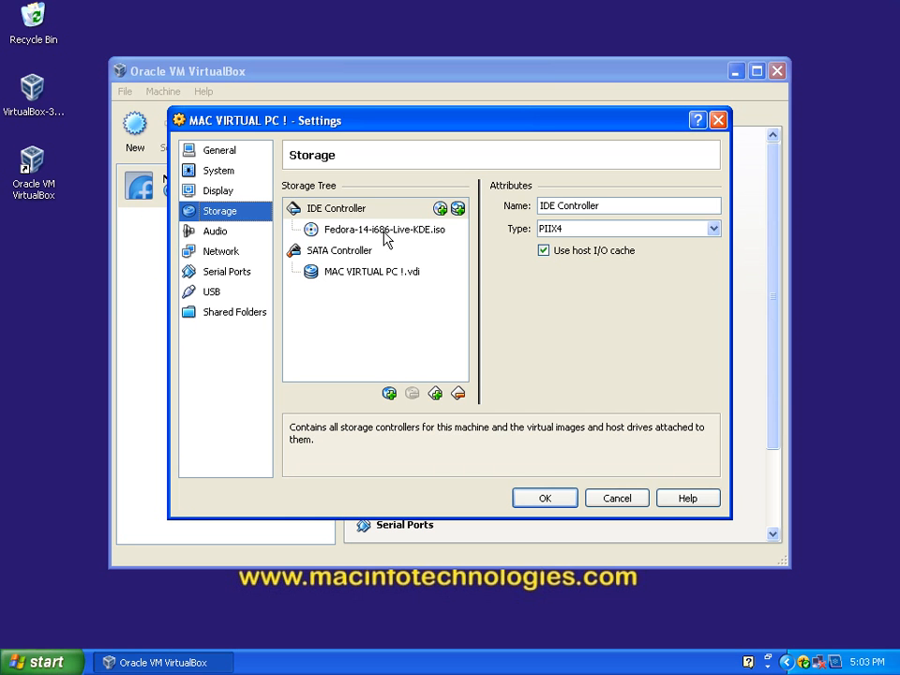
{"action": "left_click", "coordinate": [388, 394]}
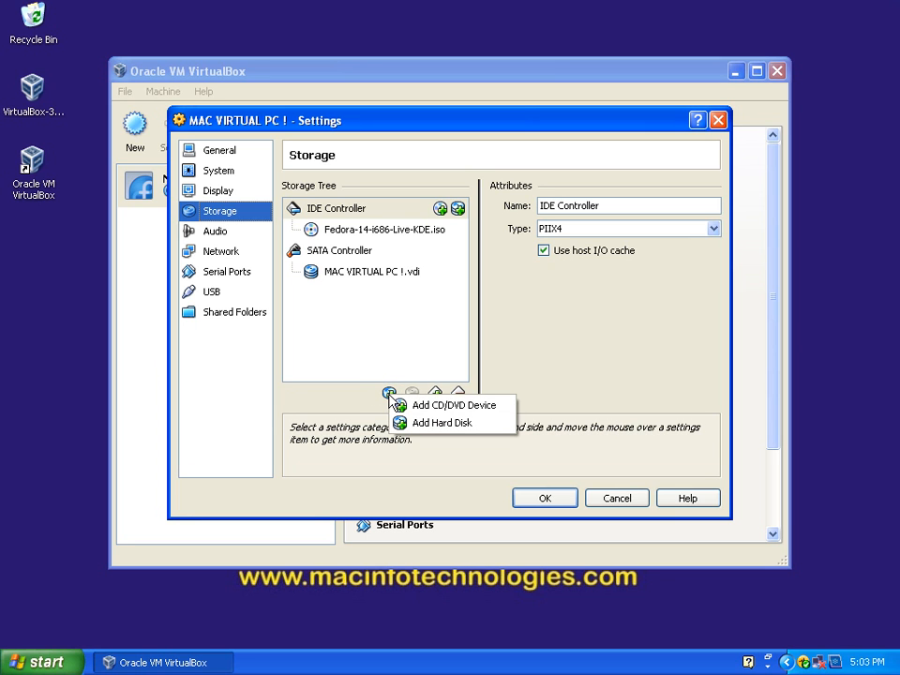
{"action": "left_click", "coordinate": [461, 407]}
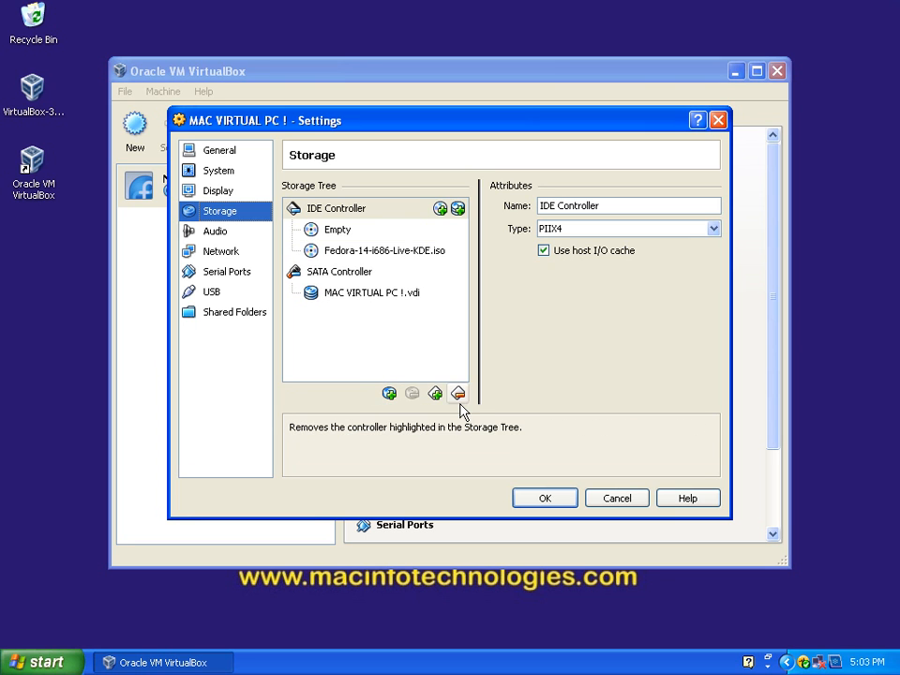
{"action": "left_click", "coordinate": [330, 234]}
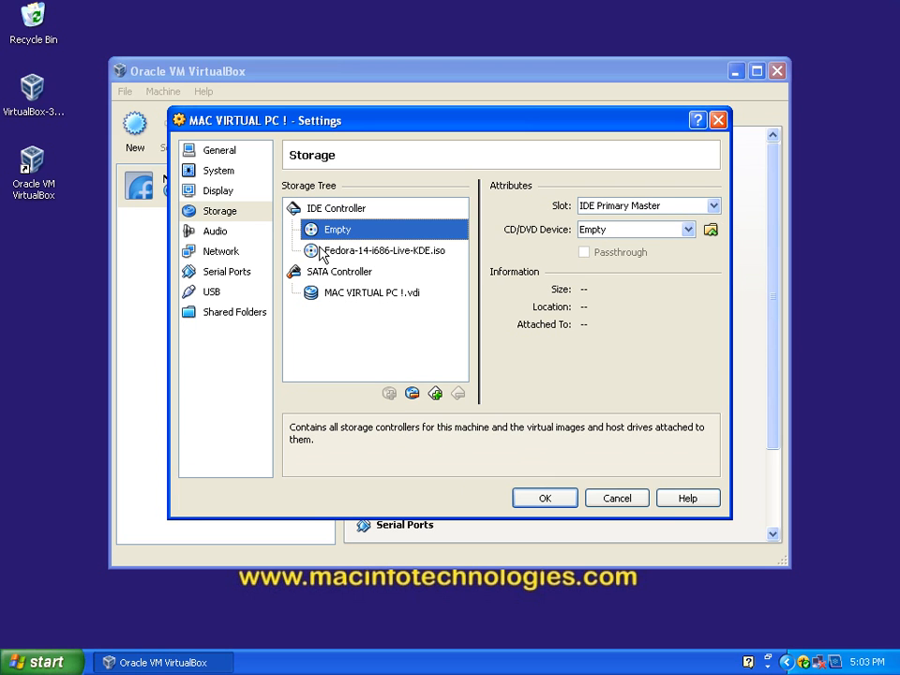
{"action": "left_click", "coordinate": [410, 395]}
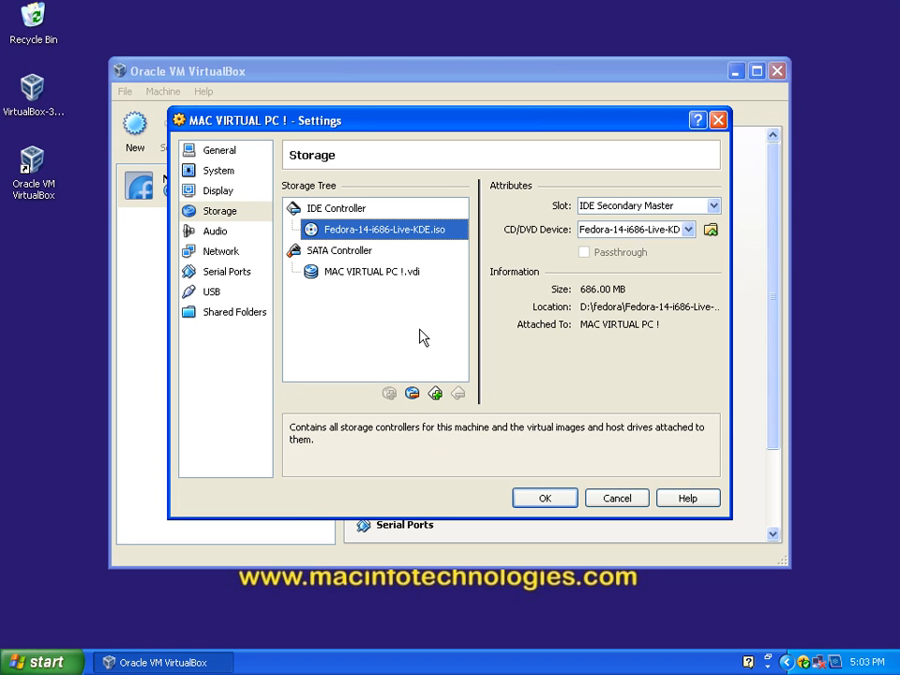
{"action": "left_click", "coordinate": [343, 272]}
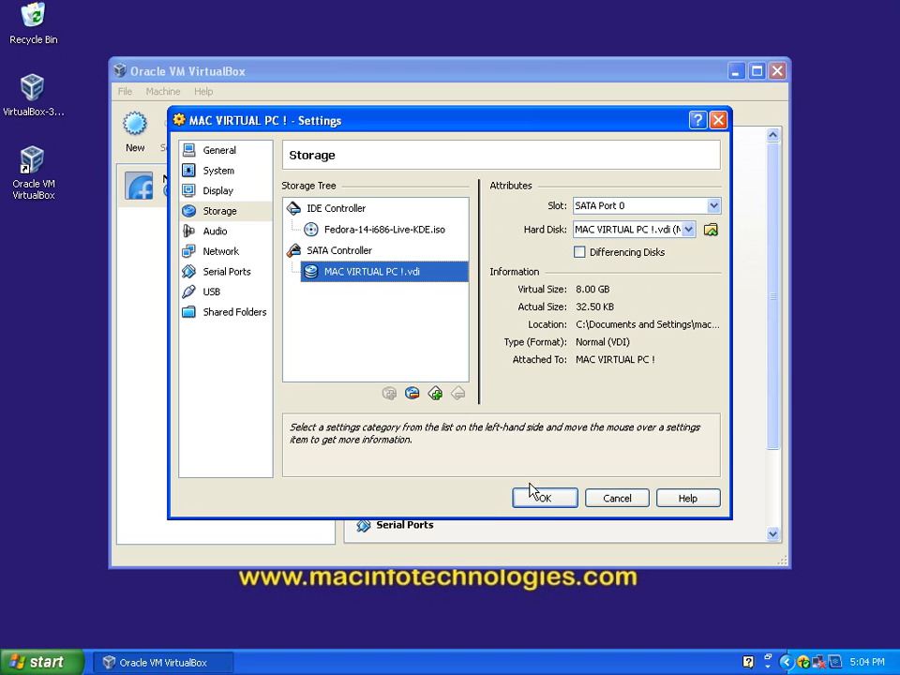
{"action": "left_click", "coordinate": [545, 500]}
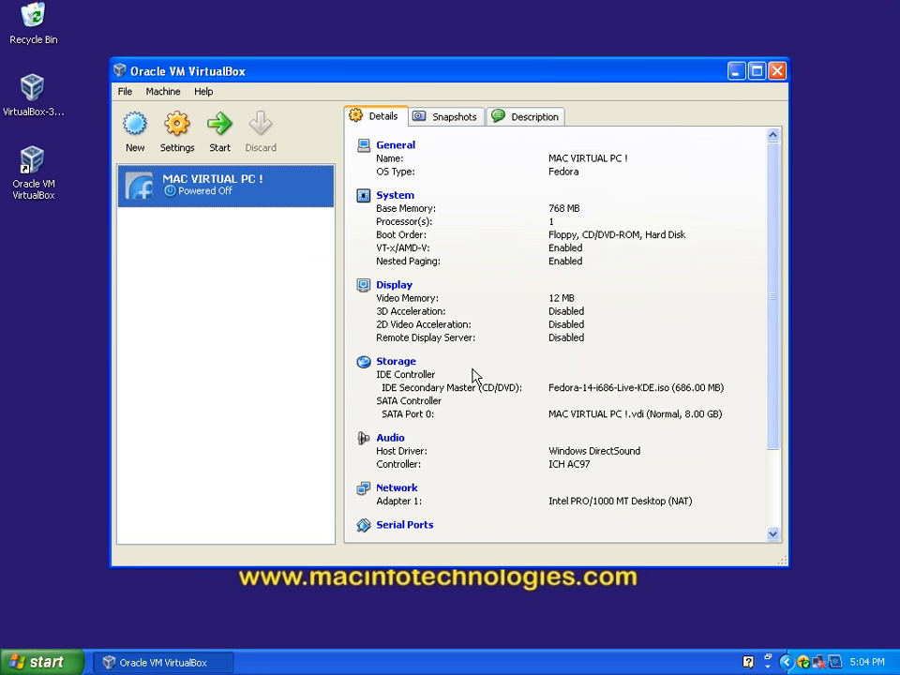
Step: Try the Host-only Adapter and Bridged Adapter attachments for network Adapter 1, set it back to NAT, and save
{"action": "scroll", "coordinate": [472, 383], "scroll_direction": "down", "scroll_amount": 2}
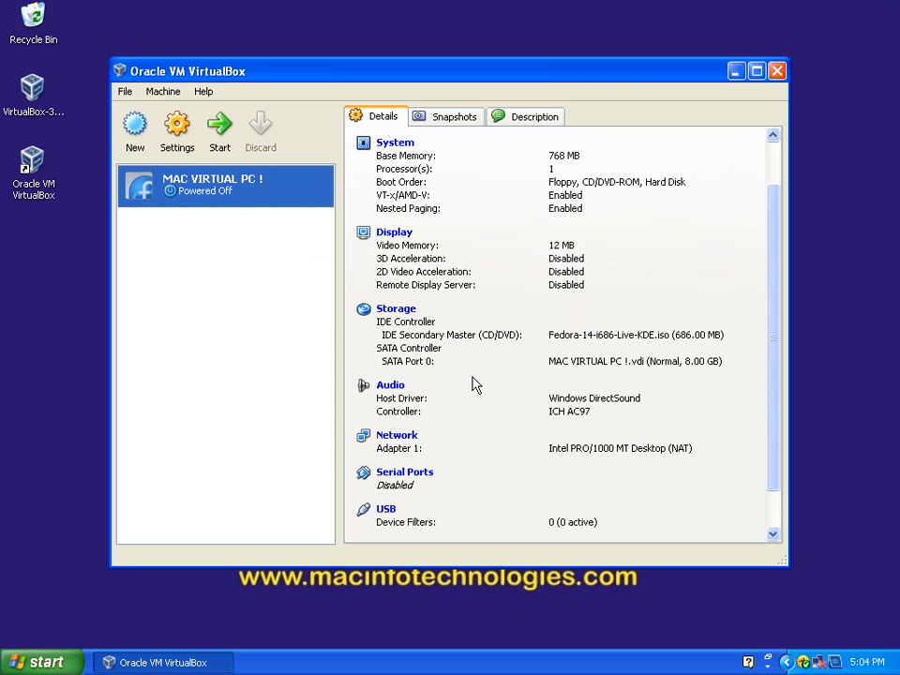
{"action": "left_click", "coordinate": [404, 444]}
{"action": "left_click", "coordinate": [397, 436]}
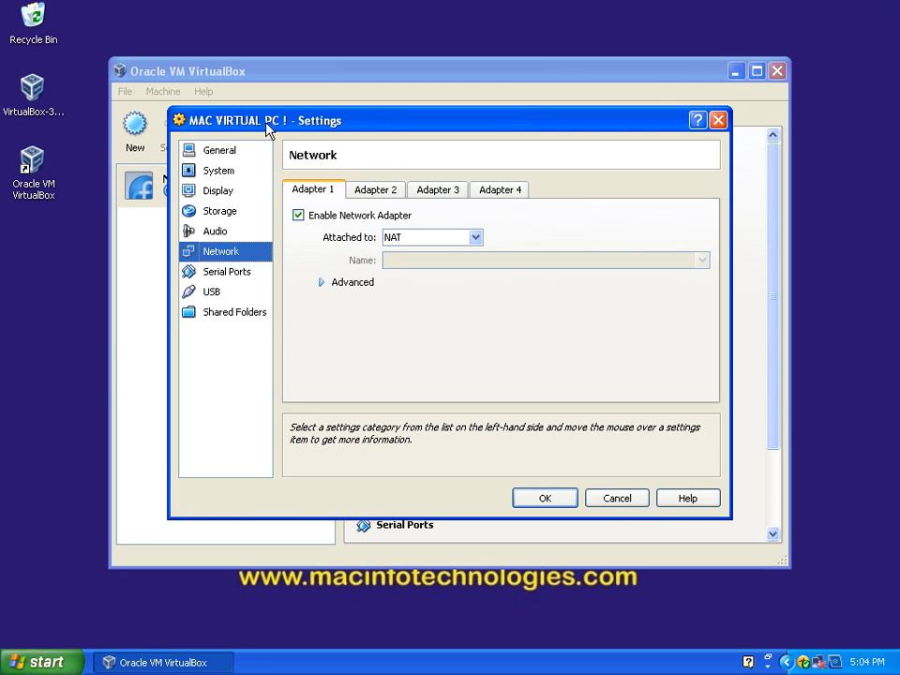
{"action": "left_click", "coordinate": [476, 239]}
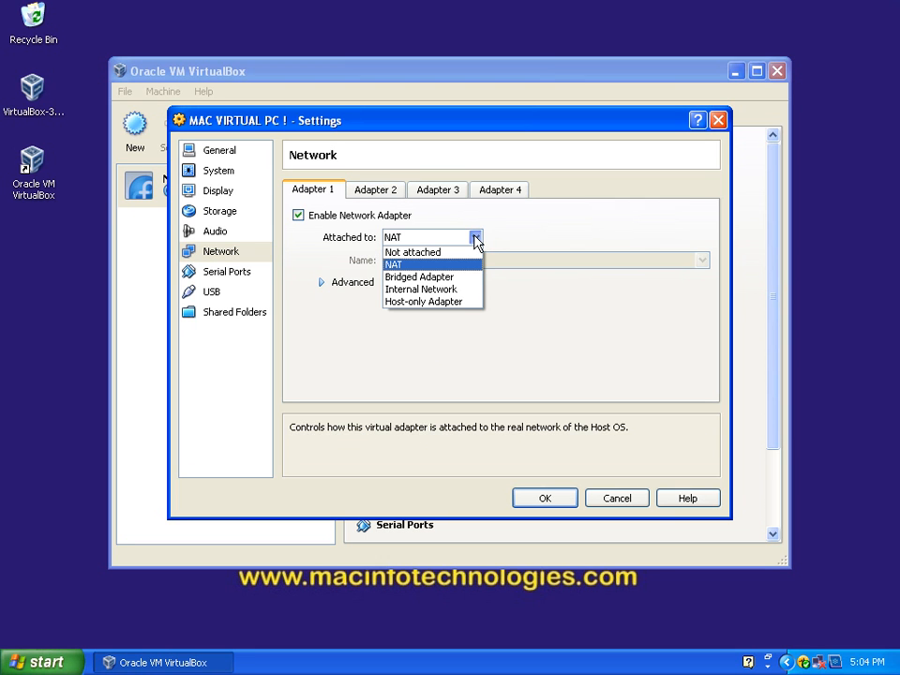
{"action": "left_click", "coordinate": [458, 301]}
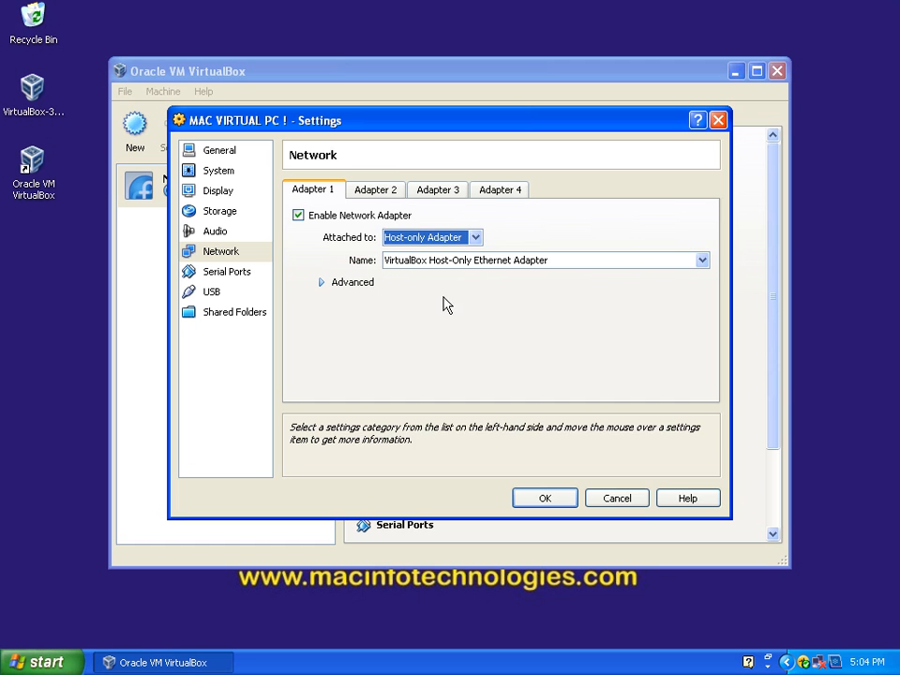
{"action": "left_click", "coordinate": [477, 238]}
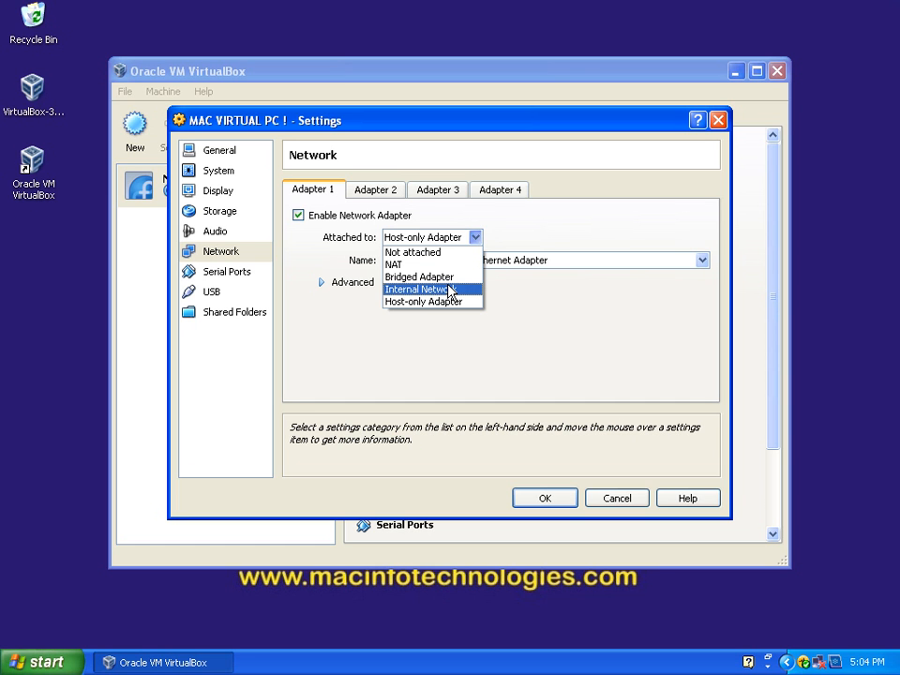
{"action": "left_click", "coordinate": [451, 277]}
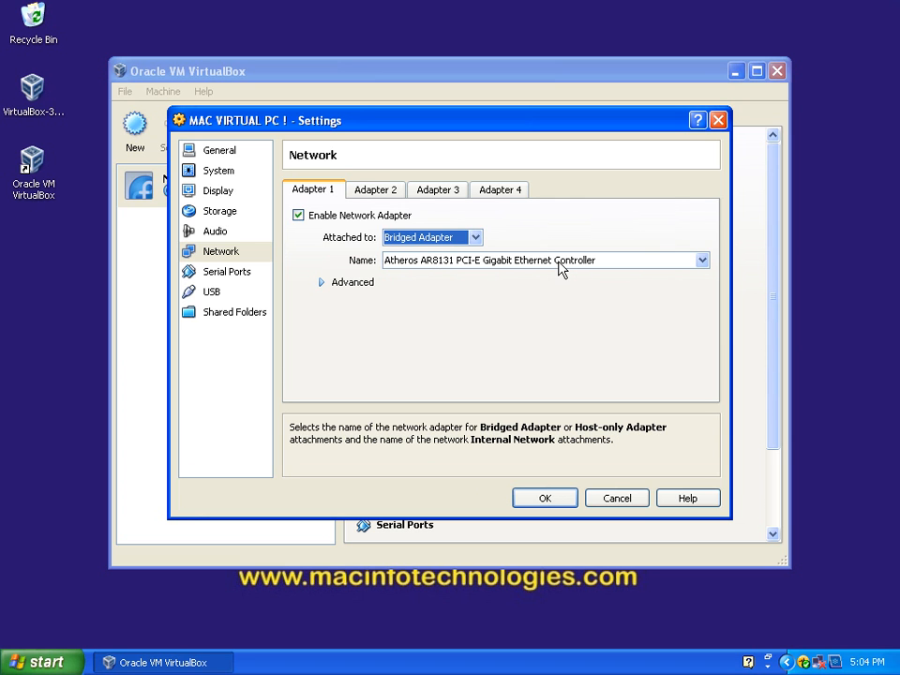
{"action": "left_click", "coordinate": [474, 238]}
{"action": "left_click", "coordinate": [441, 264]}
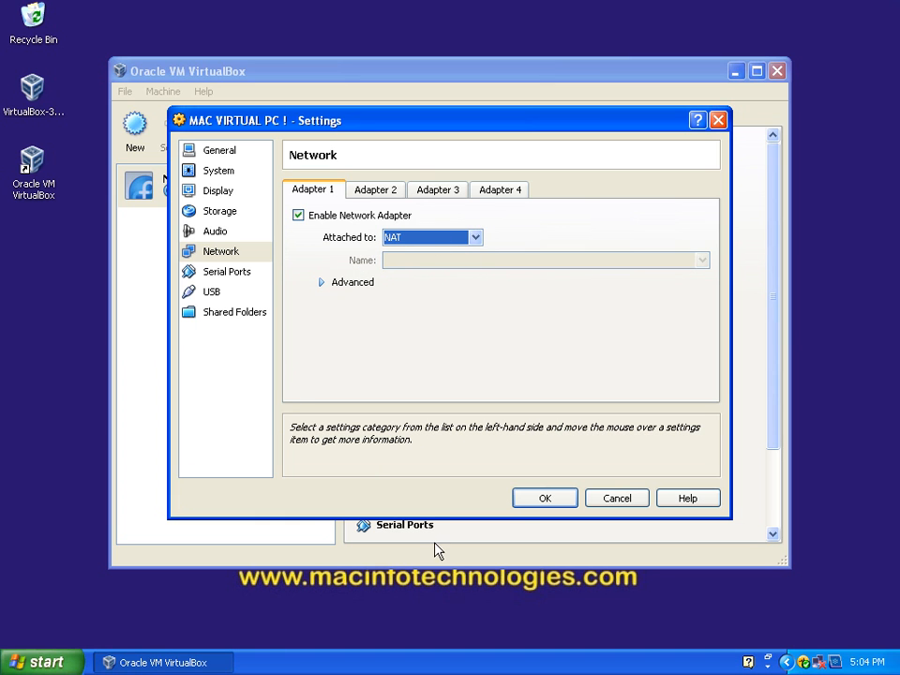
{"action": "left_click", "coordinate": [531, 502]}
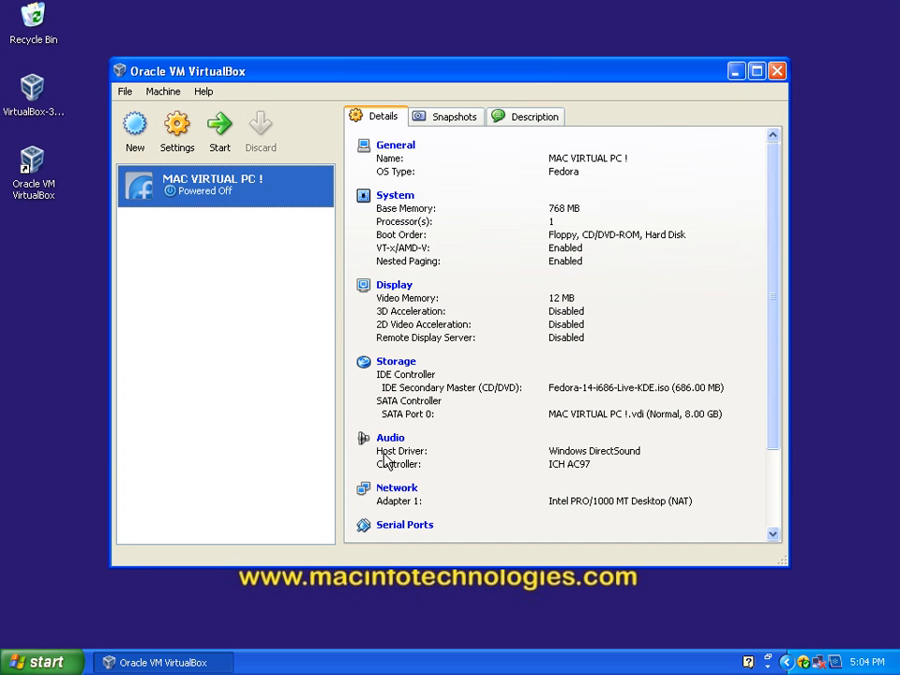
Step: Disable Floppy in MAC VIRTUAL PC !'s boot order, rank CD/DVD-ROM first and Hard Disk second, and save the settings
{"action": "left_click_drag", "start_coordinate": [777, 225], "coordinate": [729, 147]}
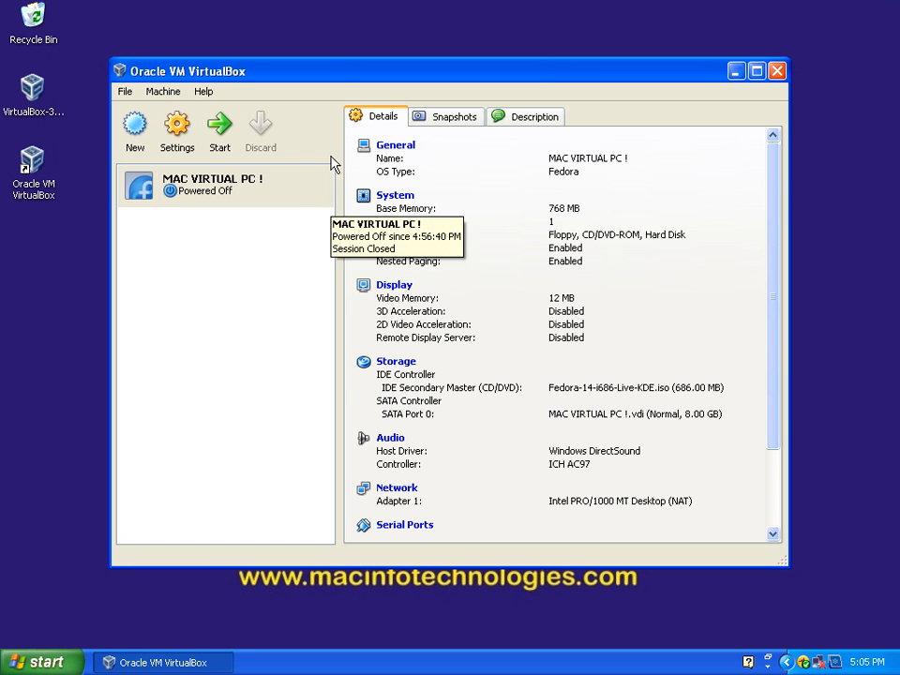
{"action": "left_click", "coordinate": [212, 200]}
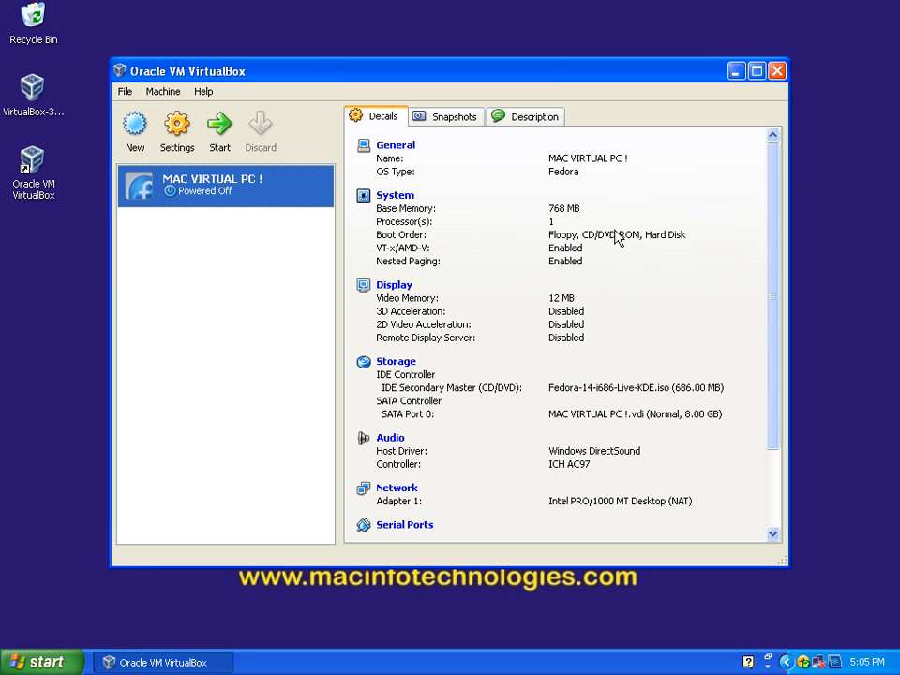
{"action": "left_click", "coordinate": [408, 200]}
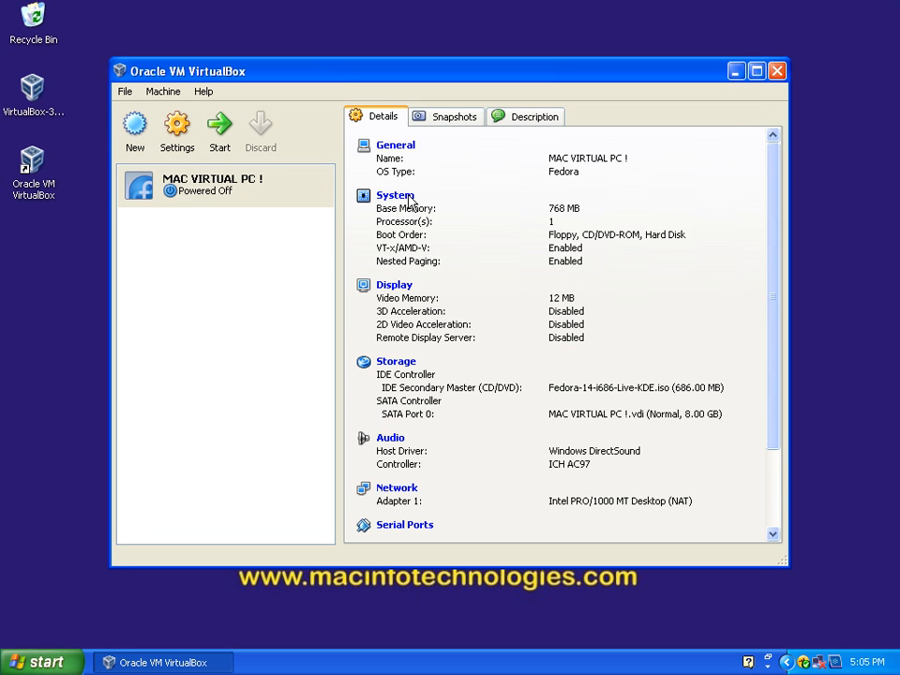
{"action": "left_click", "coordinate": [409, 200]}
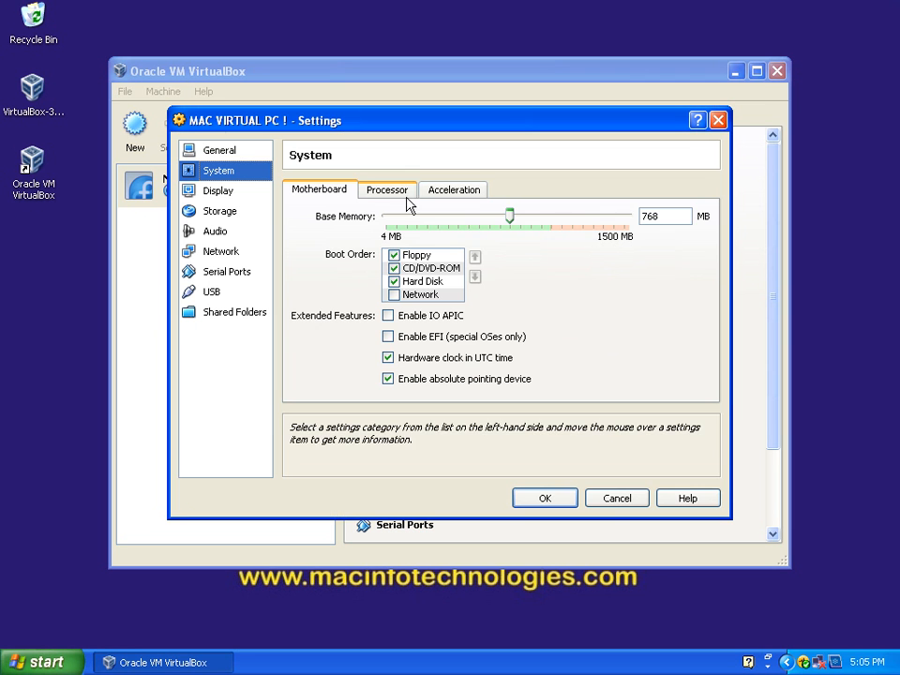
{"action": "left_click", "coordinate": [393, 255]}
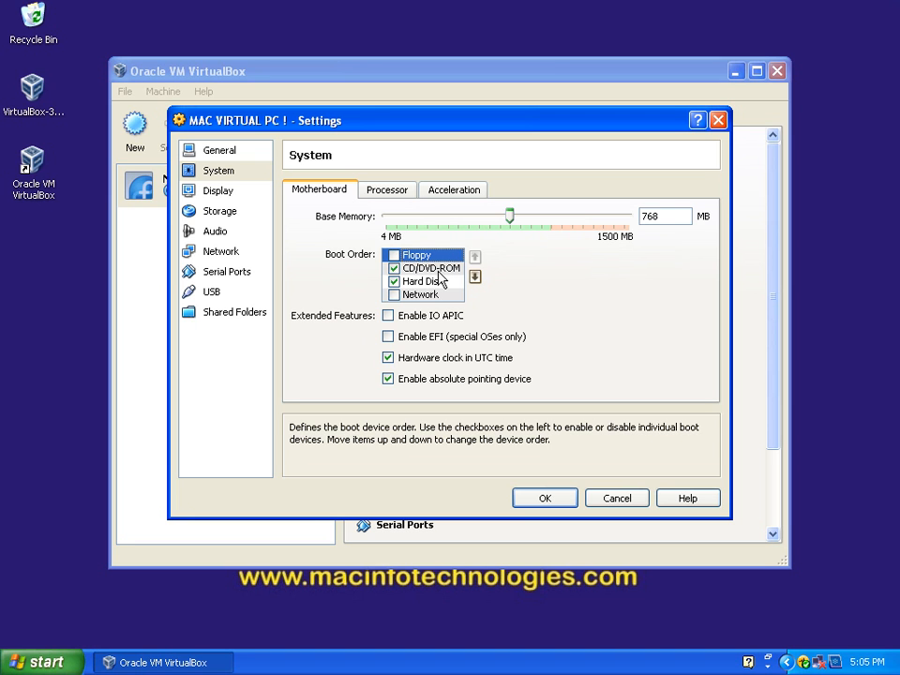
{"action": "left_click", "coordinate": [439, 268]}
{"action": "left_click", "coordinate": [475, 257]}
{"action": "left_click", "coordinate": [441, 294]}
{"action": "left_click", "coordinate": [441, 281]}
{"action": "left_click", "coordinate": [474, 258]}
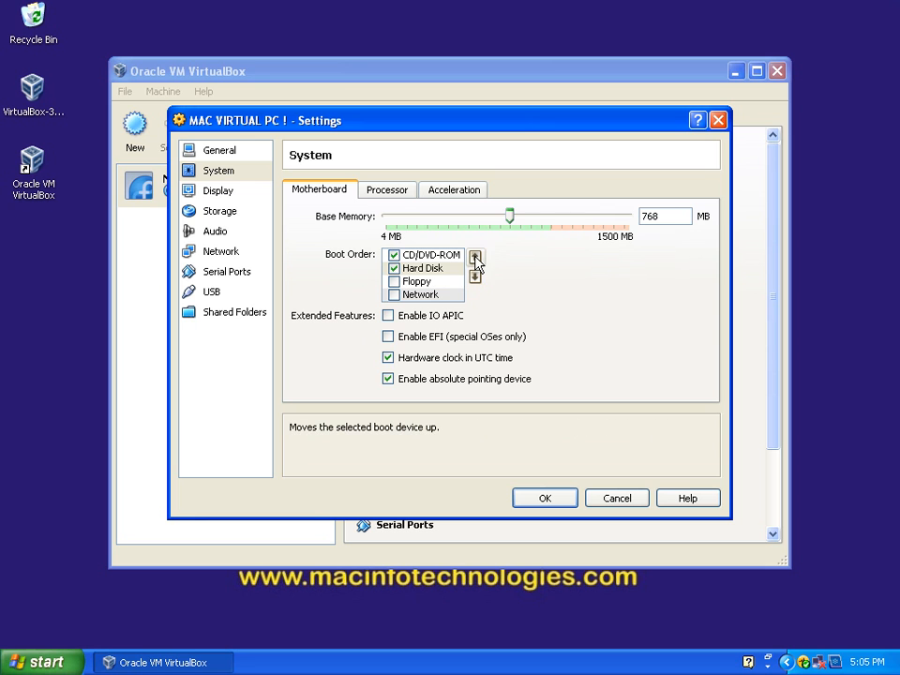
{"action": "left_click", "coordinate": [563, 497]}
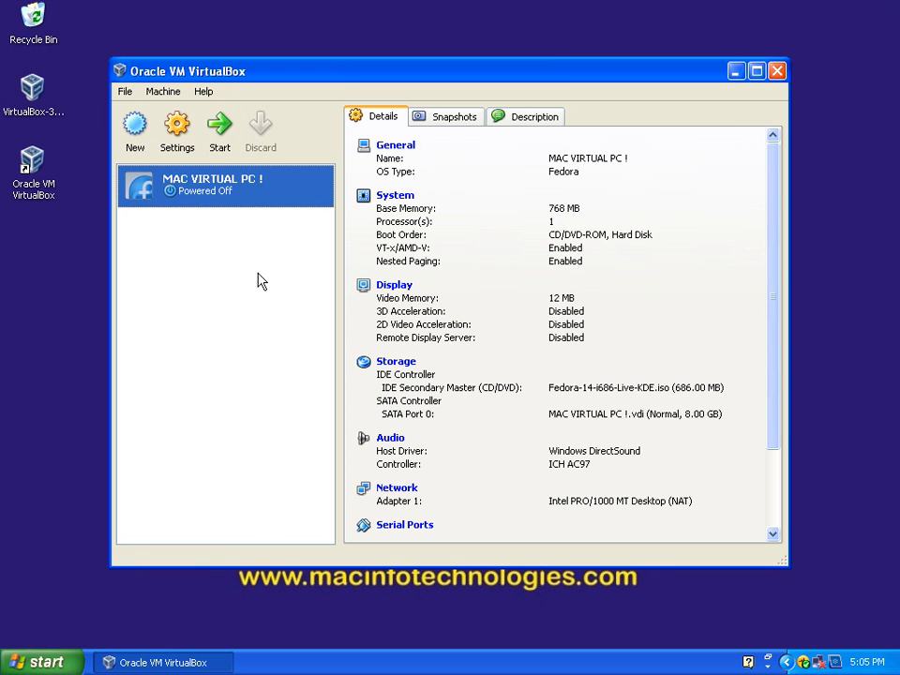
Step: Define a new virtual machine named MAC VPC 2 with Microsoft Windows, version Windows 7, and 791 MB of base memory
{"action": "left_click", "coordinate": [135, 127]}
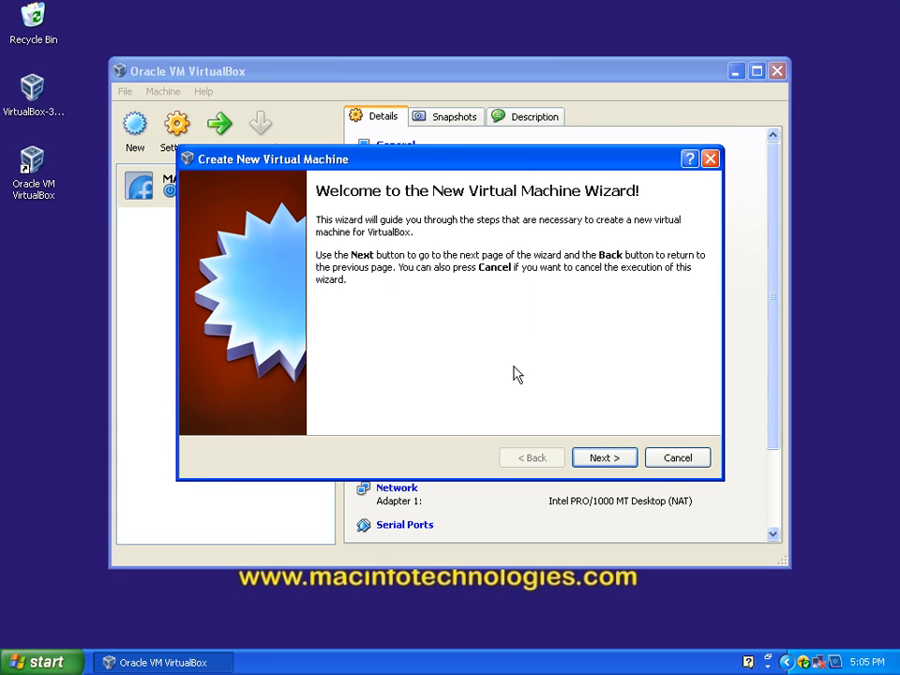
{"action": "left_click", "coordinate": [600, 457]}
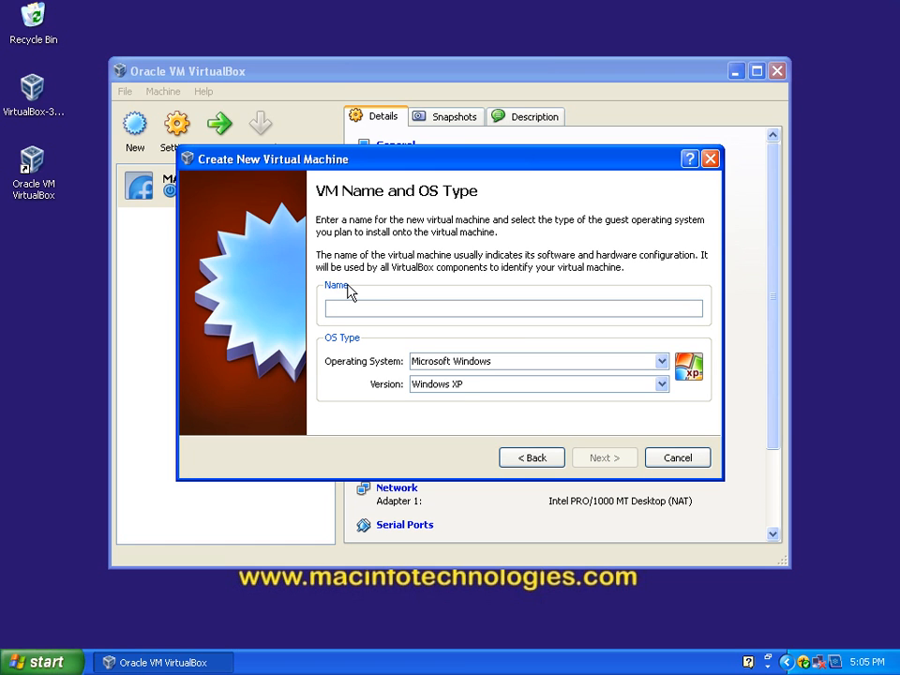
{"action": "type", "text": "M"}
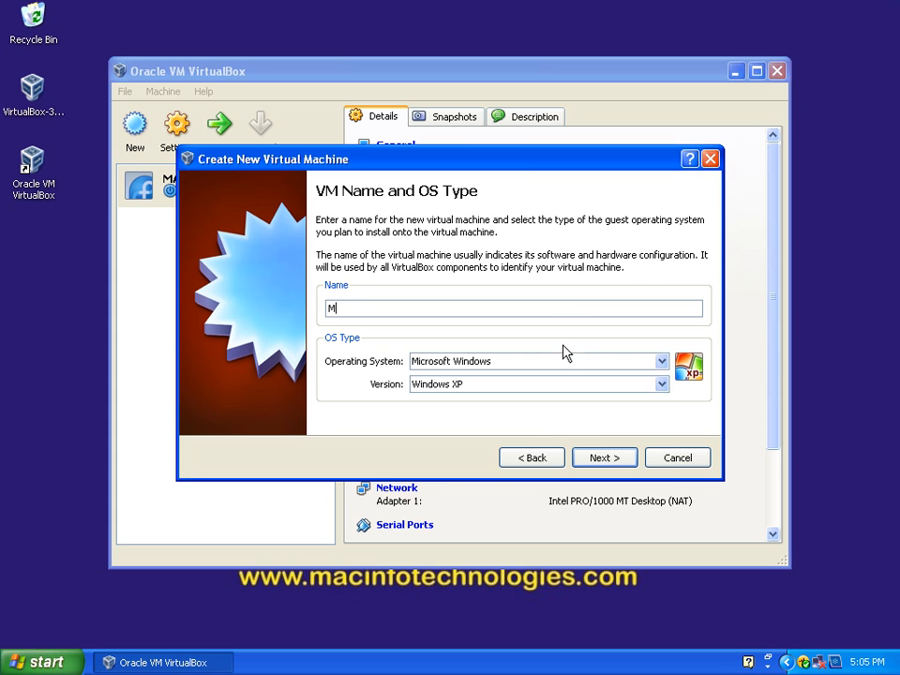
{"action": "left_click", "coordinate": [659, 384]}
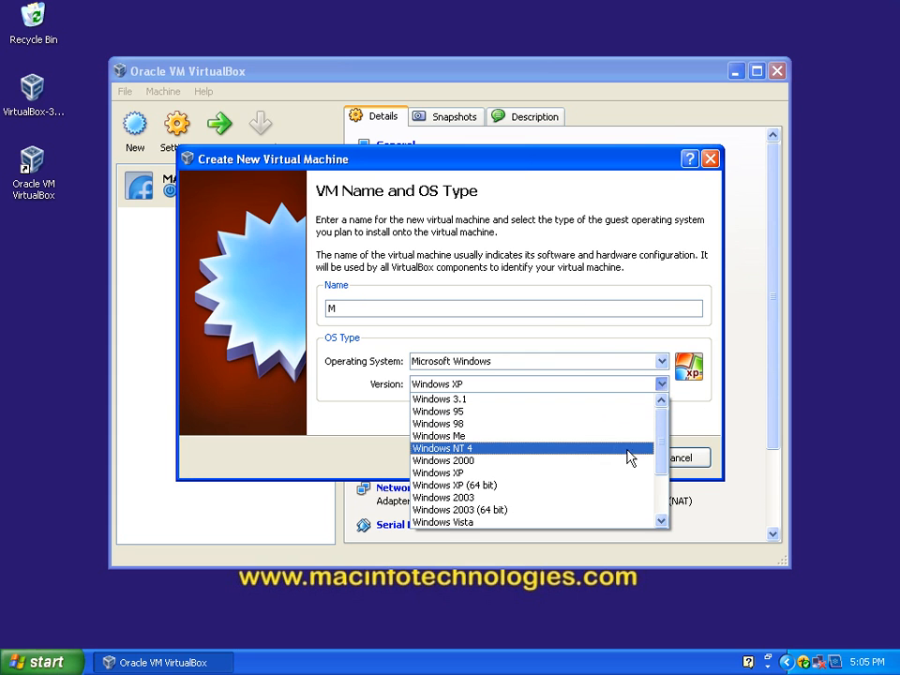
{"action": "left_click_drag", "start_coordinate": [660, 439], "coordinate": [663, 503]}
{"action": "left_click", "coordinate": [577, 498]}
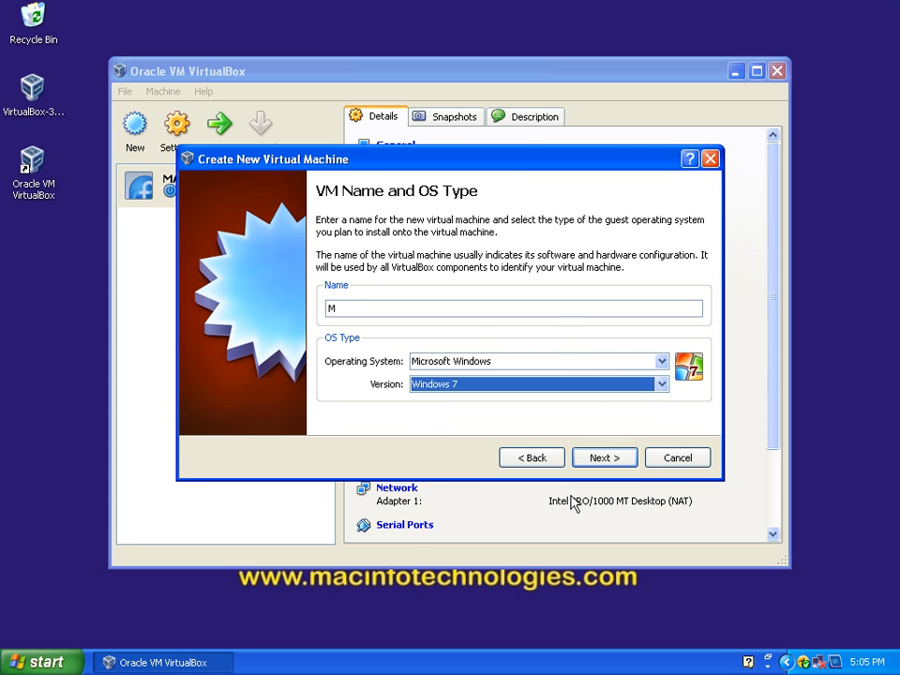
{"action": "left_click", "coordinate": [385, 311]}
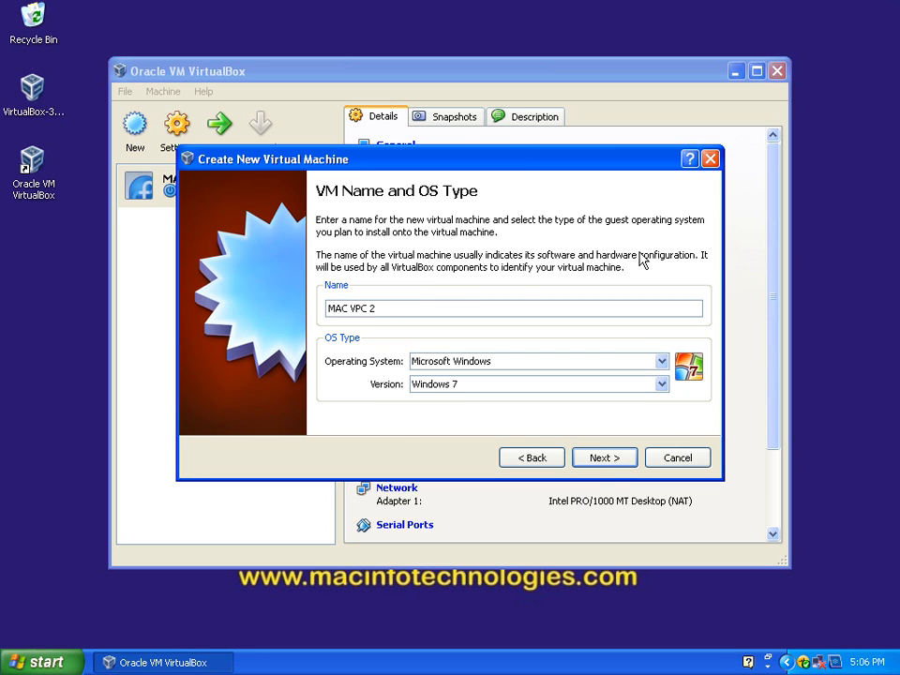
{"action": "left_click", "coordinate": [603, 459]}
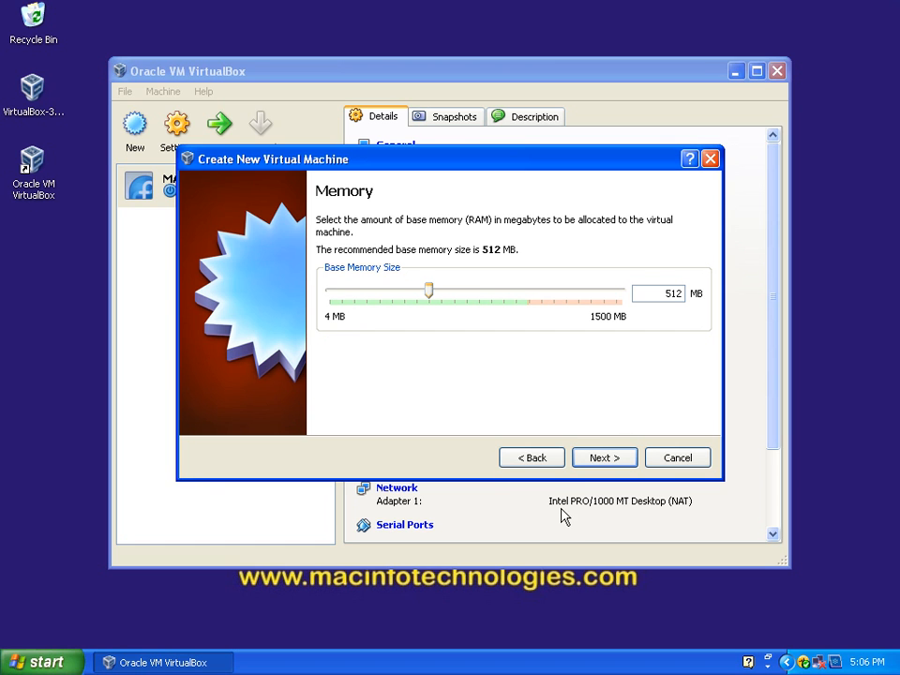
{"action": "left_click_drag", "start_coordinate": [429, 294], "coordinate": [482, 294]}
{"action": "left_click", "coordinate": [605, 462]}
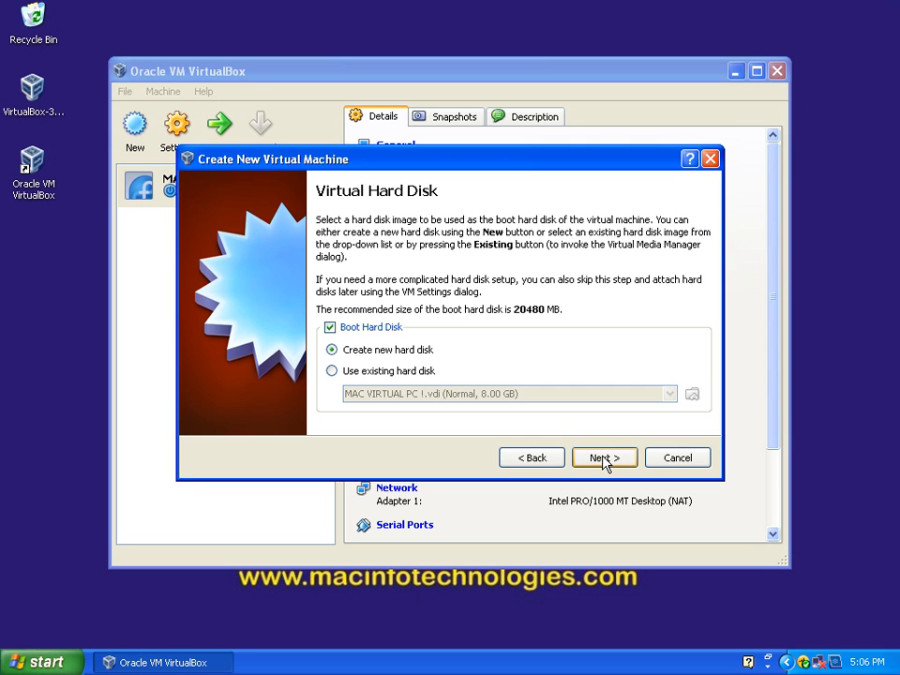
Step: Create a dynamically expanding 20.00 GB boot hard disk named MAC VPC 2 and finish creating the virtual machine
{"action": "left_click", "coordinate": [611, 460]}
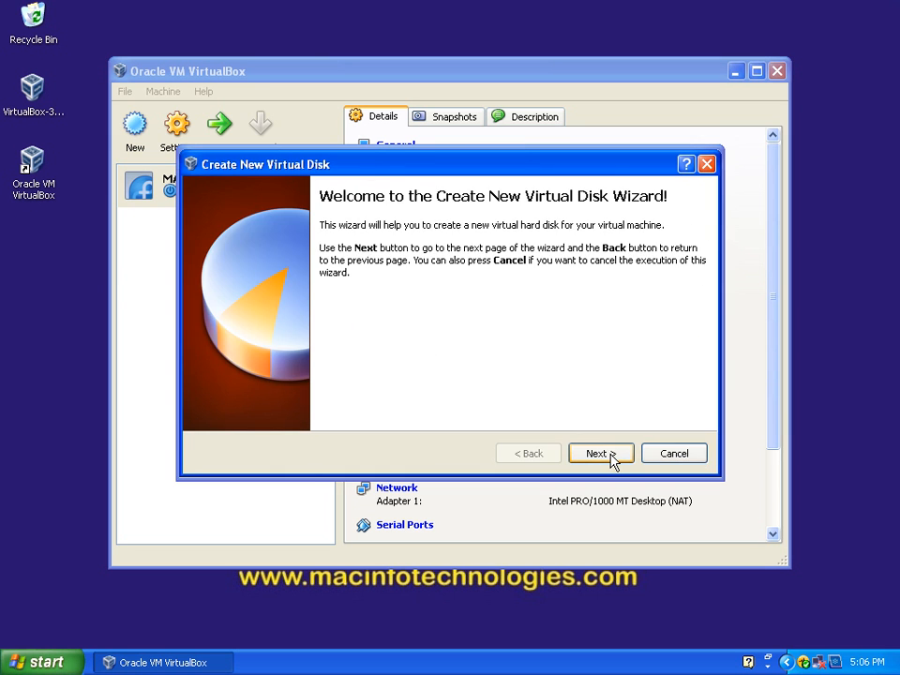
{"action": "left_click", "coordinate": [607, 458]}
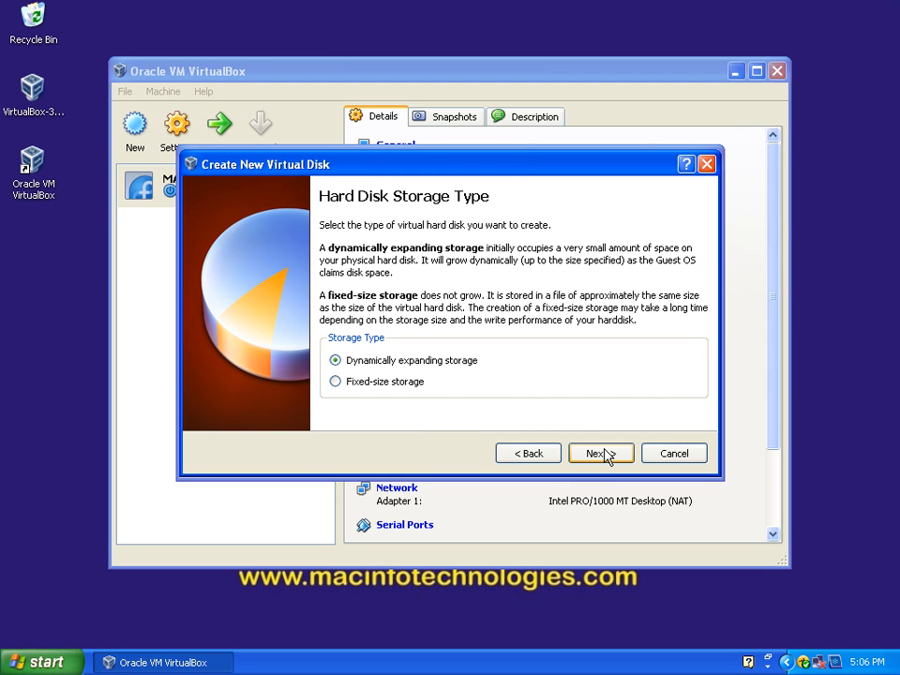
{"action": "left_click", "coordinate": [587, 453]}
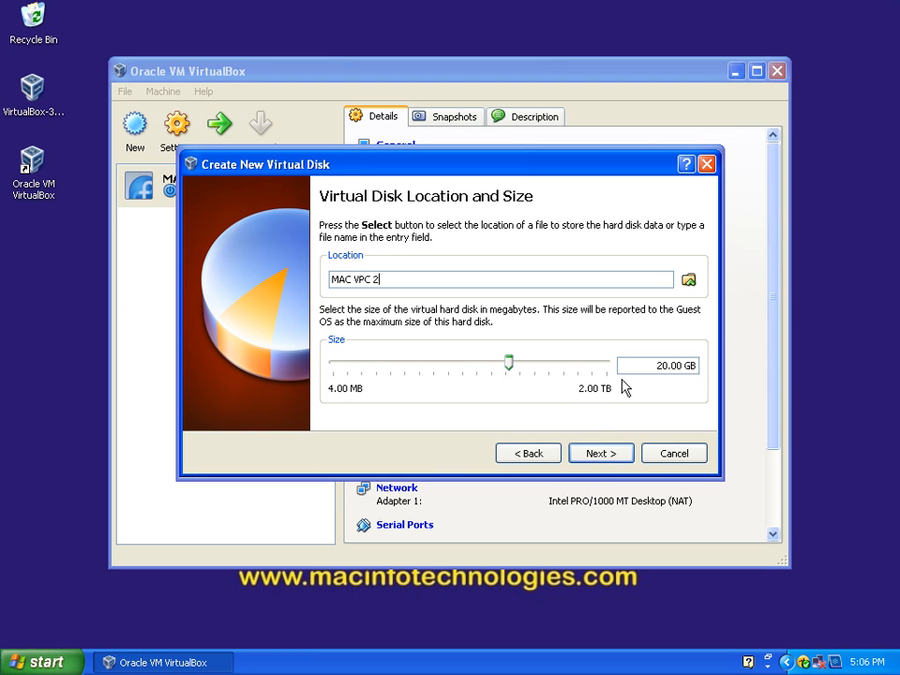
{"action": "left_click", "coordinate": [593, 455]}
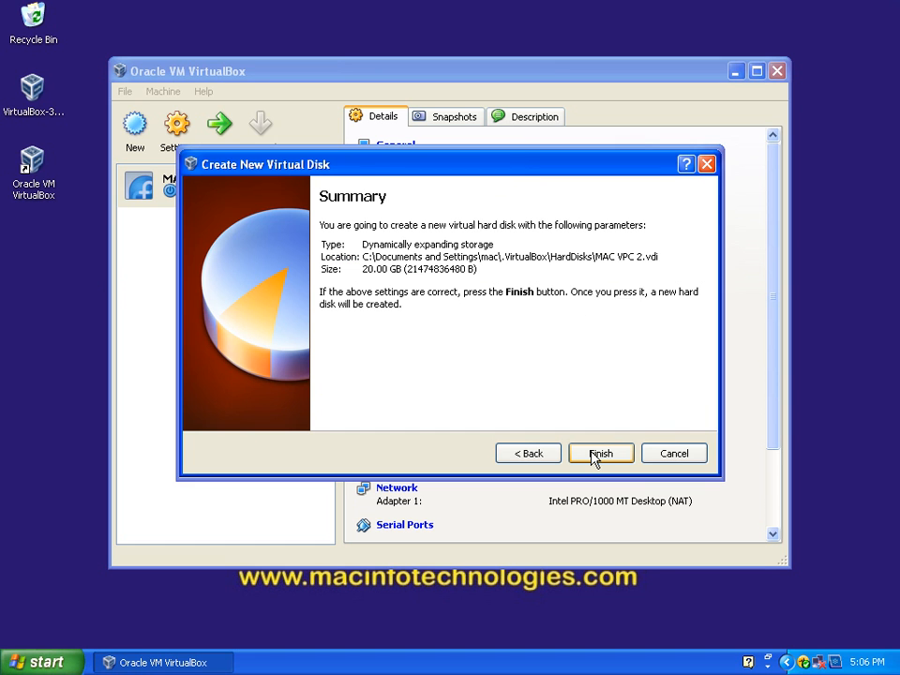
{"action": "left_click", "coordinate": [593, 456]}
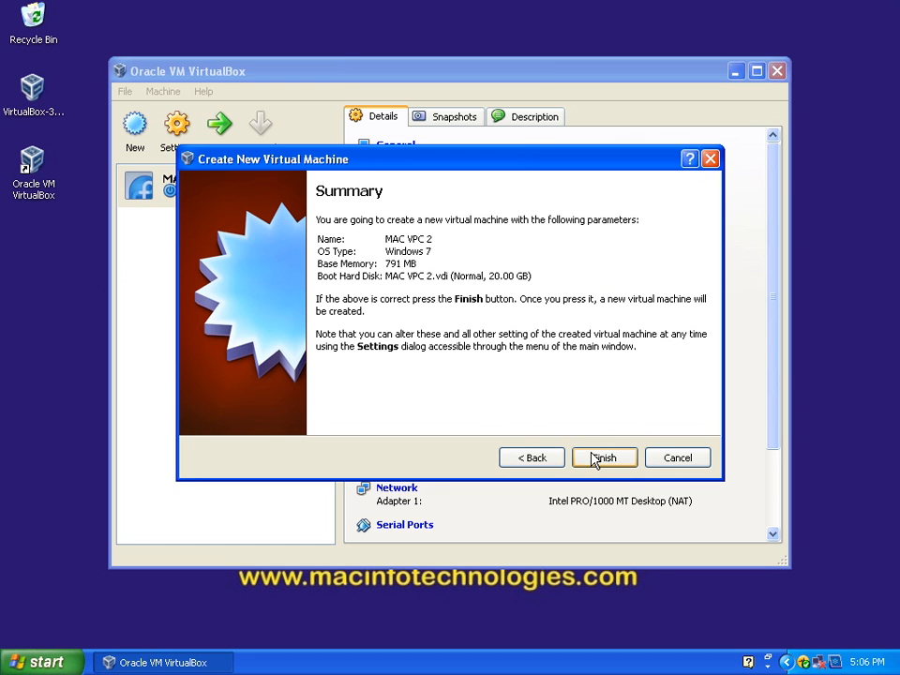
{"action": "left_click", "coordinate": [593, 456]}
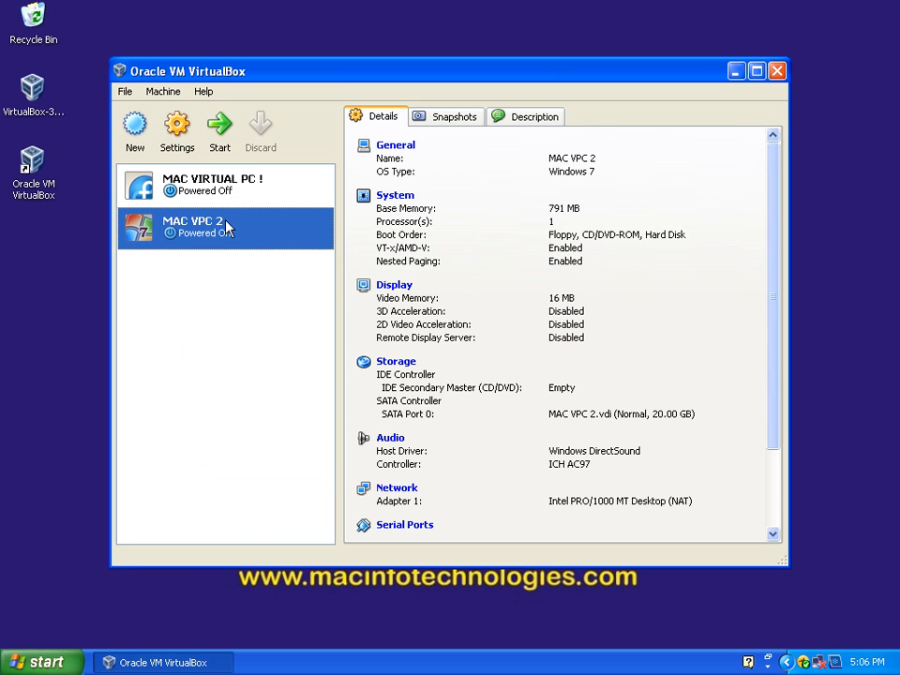
Step: Assign Host Drive 'F:' to the empty CD/DVD device in MAC VPC 2's storage settings
{"action": "left_click", "coordinate": [418, 388]}
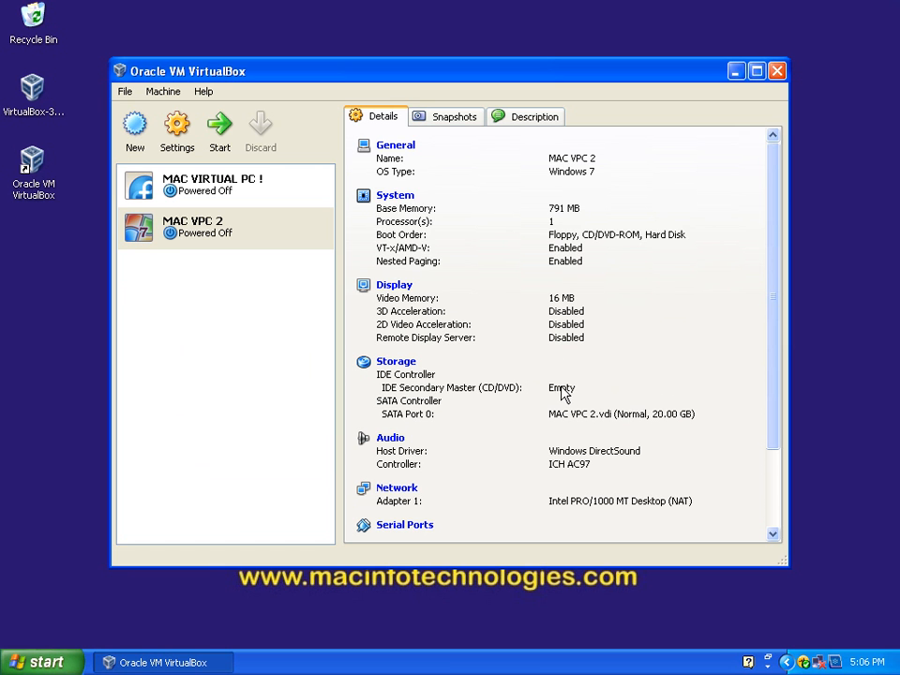
{"action": "left_click", "coordinate": [397, 363]}
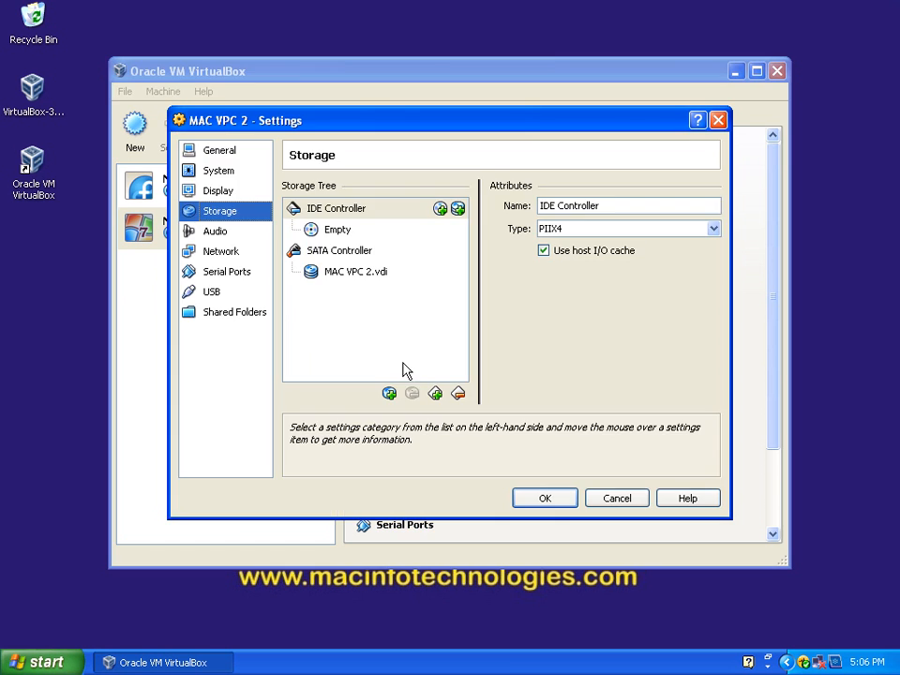
{"action": "left_click", "coordinate": [340, 232]}
{"action": "left_click", "coordinate": [688, 230]}
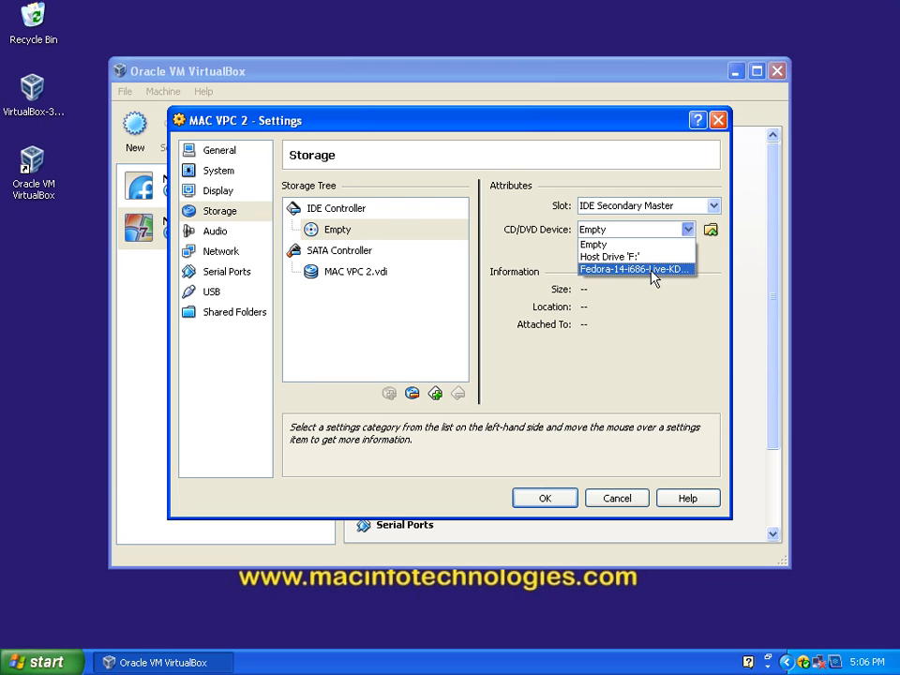
{"action": "left_click", "coordinate": [645, 259]}
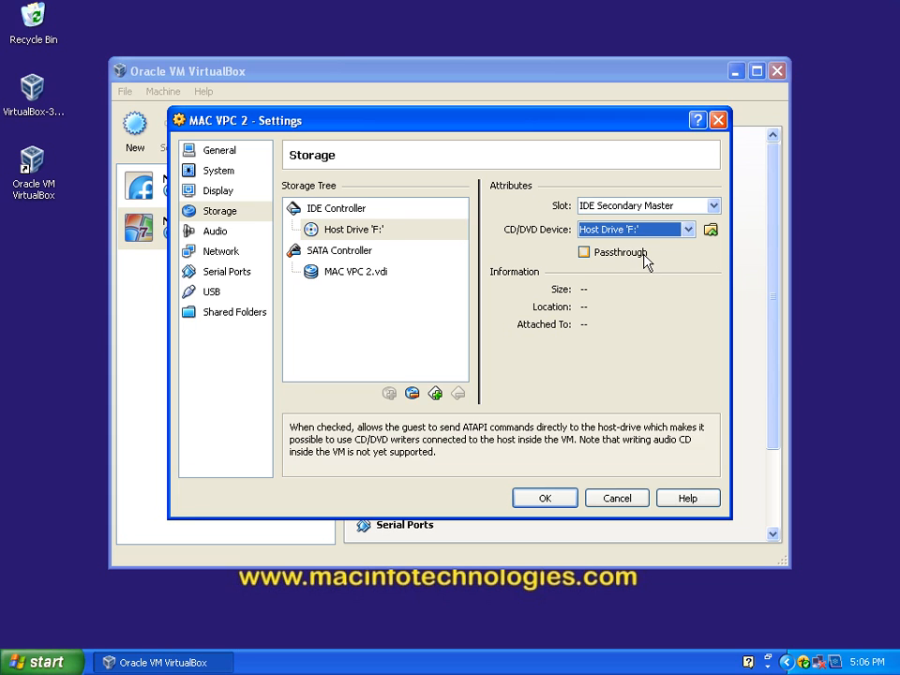
{"action": "left_click", "coordinate": [689, 231]}
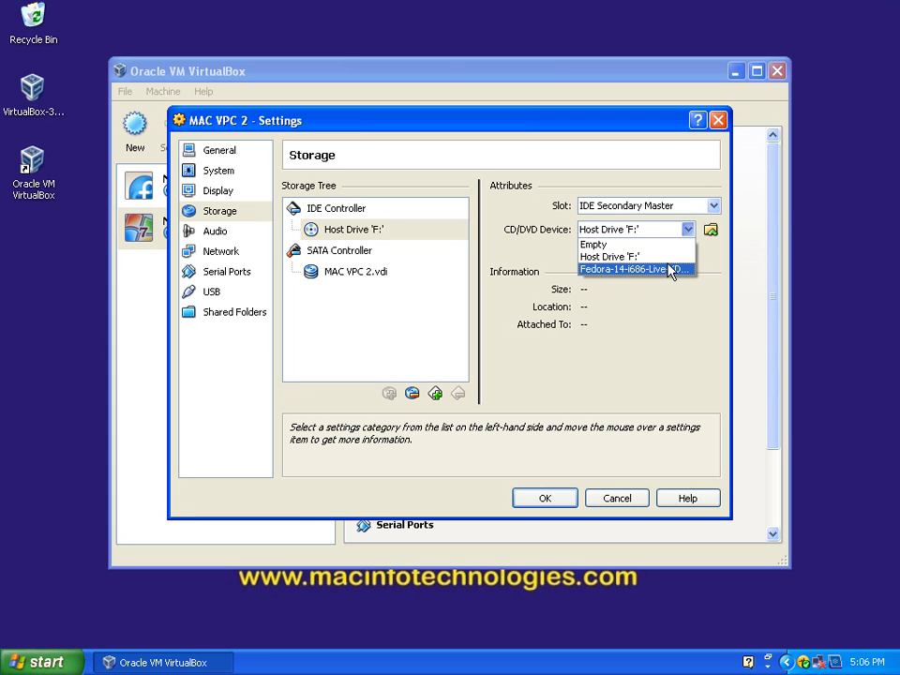
{"action": "left_click", "coordinate": [604, 320]}
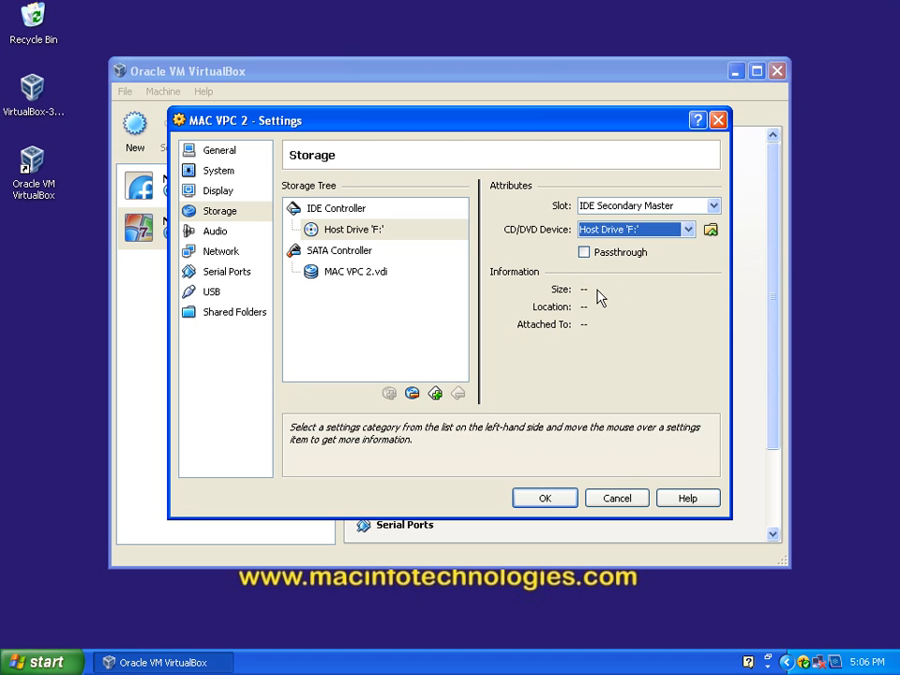
Step: Discard the pending settings changes for MAC VPC 2 and review both machines in the virtual machine list
{"action": "left_click", "coordinate": [629, 497]}
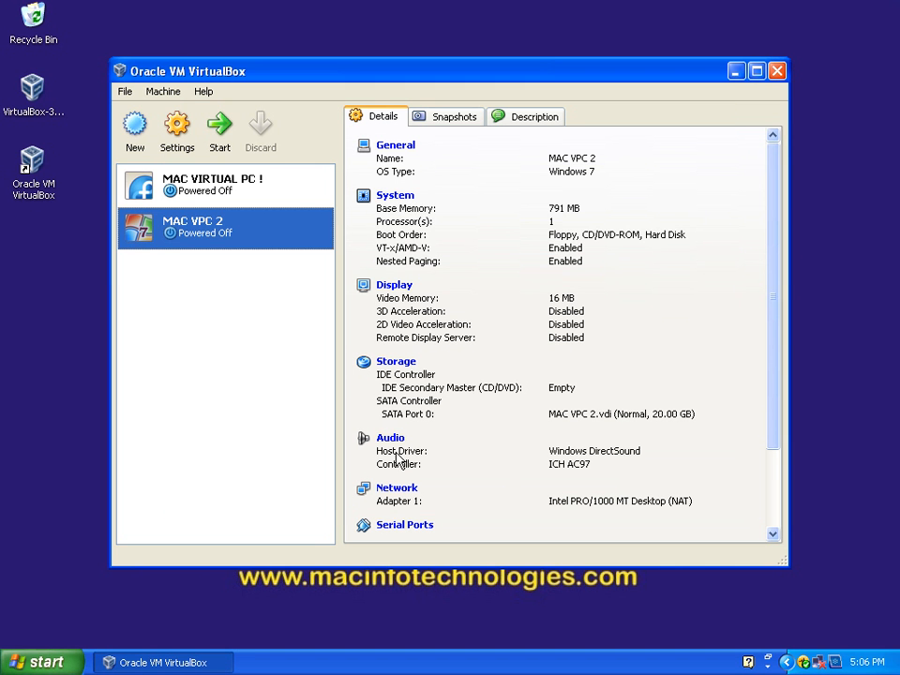
{"action": "left_click", "coordinate": [241, 199]}
{"action": "left_click", "coordinate": [214, 234]}
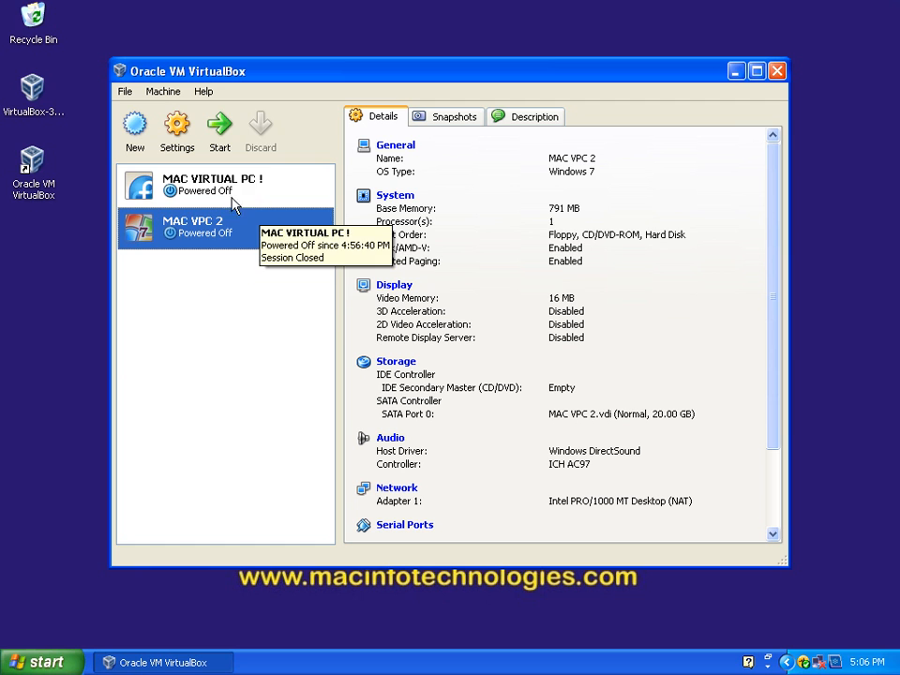
{"action": "left_click", "coordinate": [215, 187]}
{"action": "left_click", "coordinate": [212, 222]}
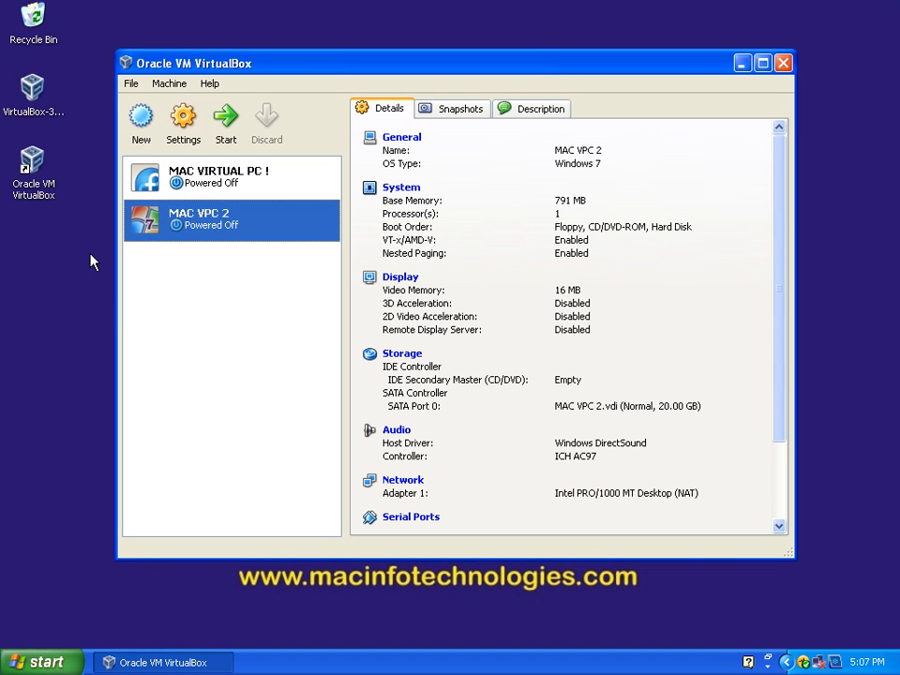
Step: Browse to C:\Documents and Settings\mac\.VirtualBox\HardDisks and inspect the VDI disk files of both virtual machines
{"action": "left_click", "coordinate": [43, 661]}
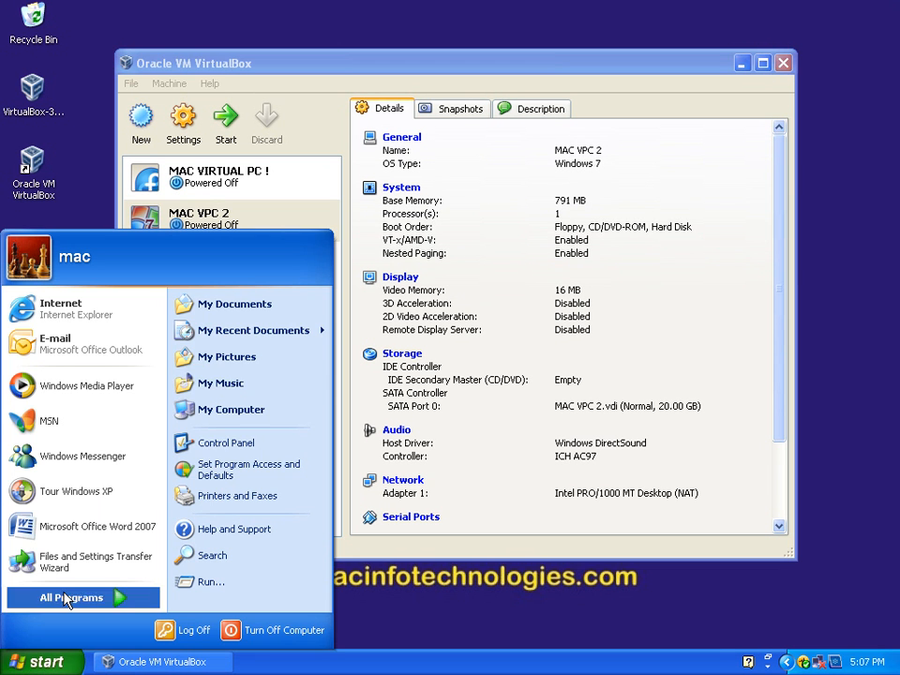
{"action": "left_click", "coordinate": [231, 405]}
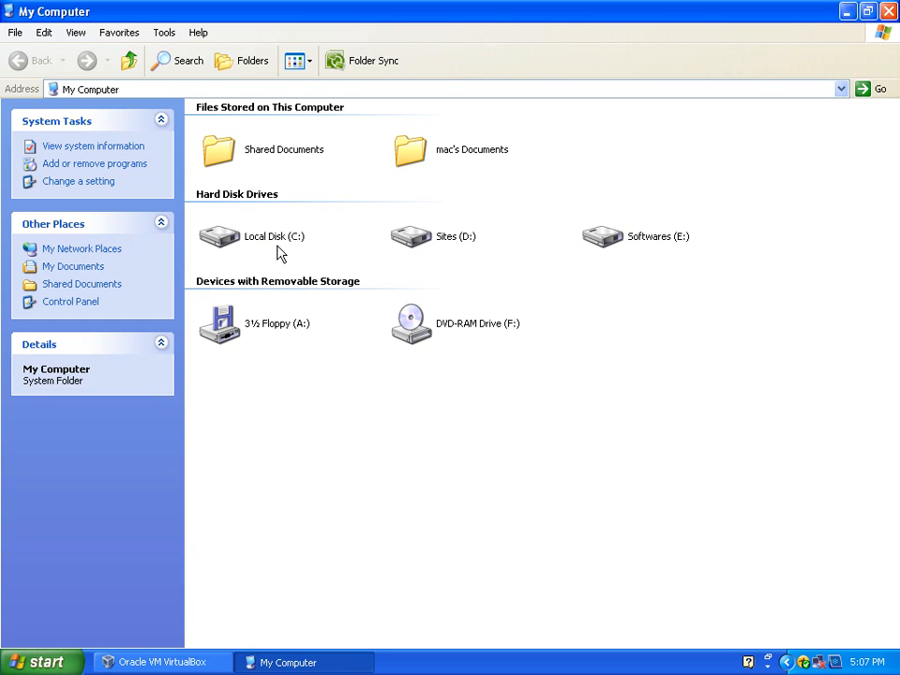
{"action": "double_click", "coordinate": [277, 251]}
{"action": "double_click", "coordinate": [231, 127]}
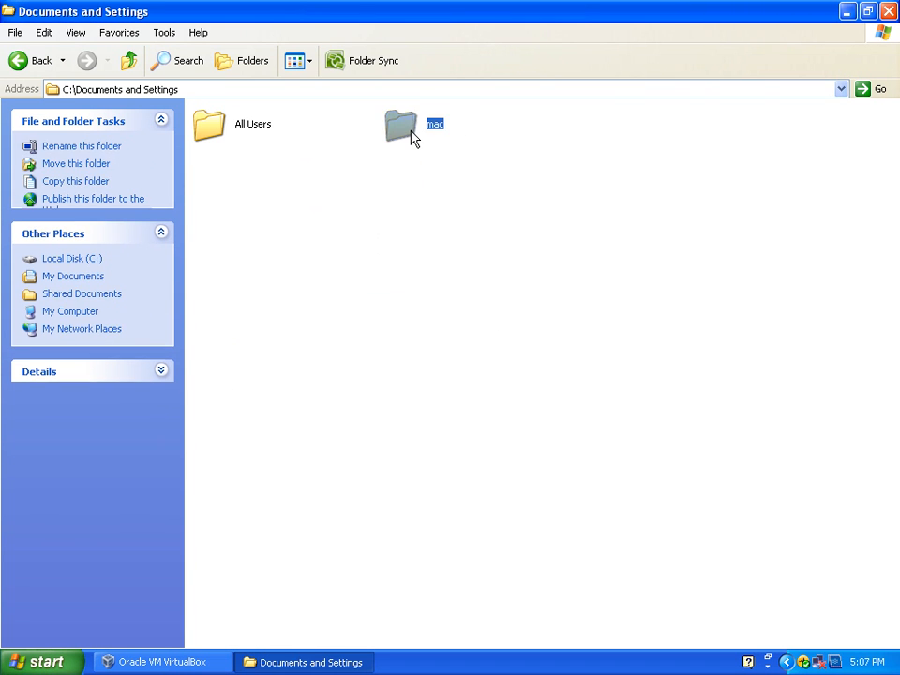
{"action": "double_click", "coordinate": [411, 138]}
{"action": "double_click", "coordinate": [257, 129]}
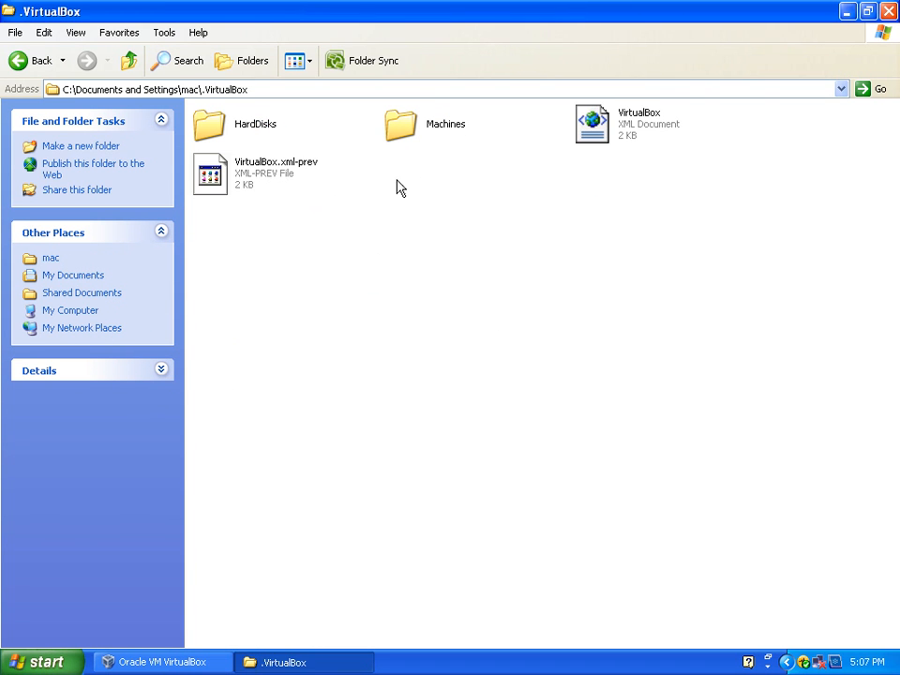
{"action": "double_click", "coordinate": [213, 131]}
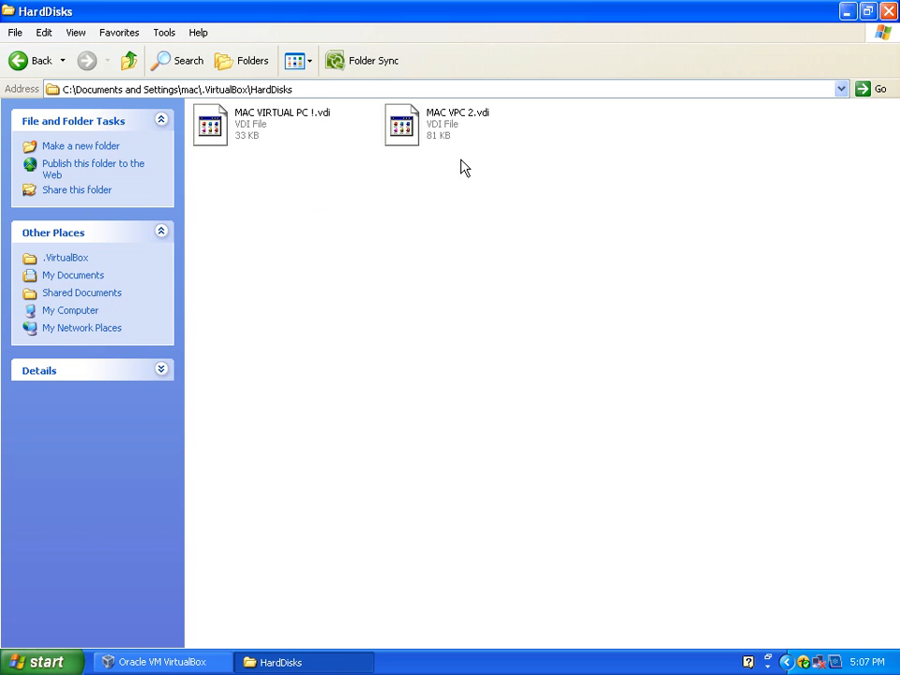
{"action": "left_click", "coordinate": [417, 117]}
{"action": "left_click_drag", "start_coordinate": [239, 131], "coordinate": [238, 150]}
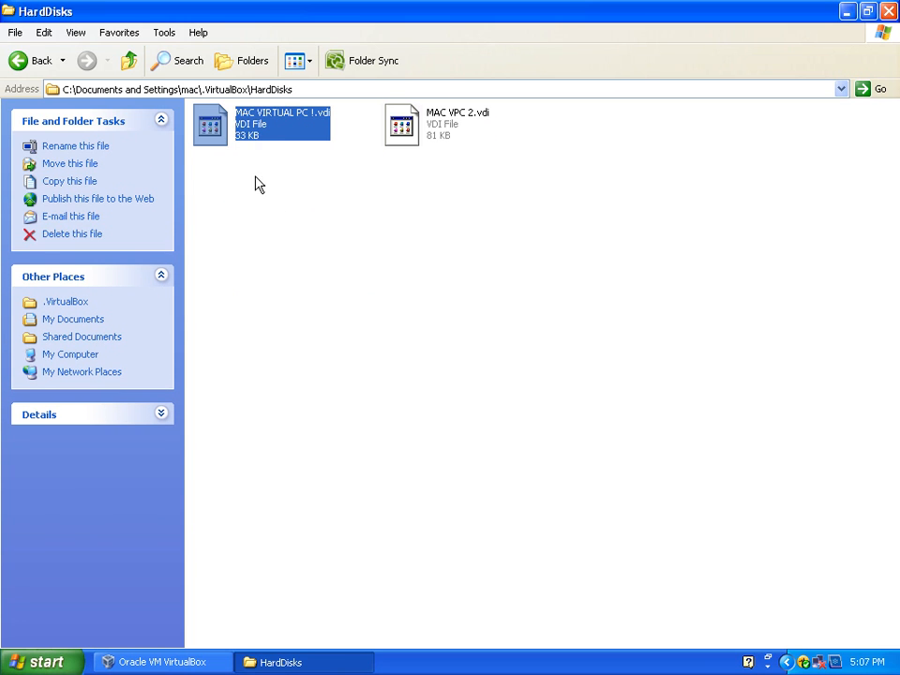
{"action": "left_click", "coordinate": [530, 225]}
Step: Inspect both virtual machines' folders in the Machines folder under .VirtualBox and close the file window
{"action": "left_click", "coordinate": [138, 60]}
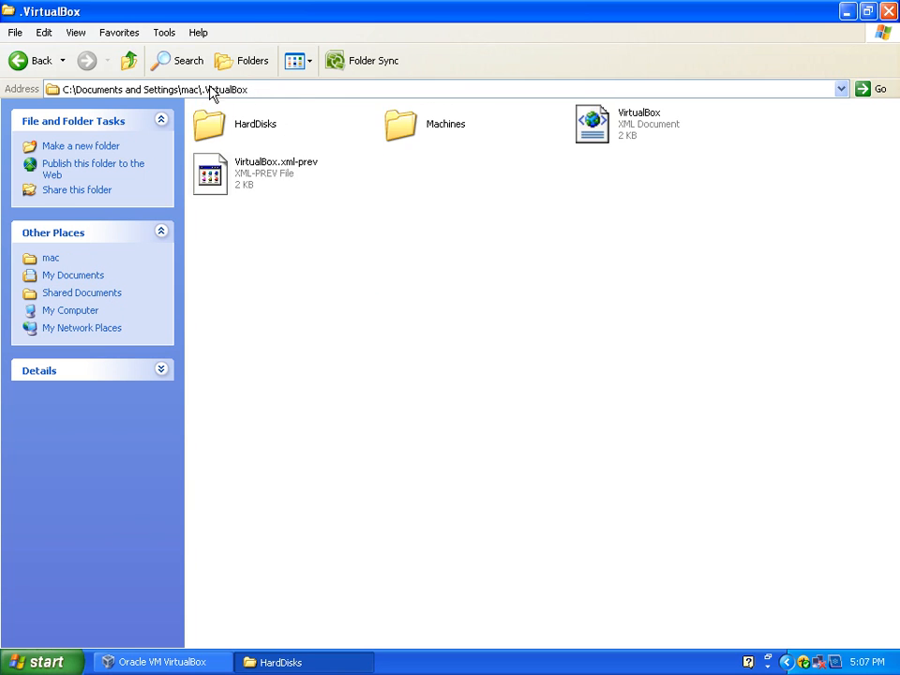
{"action": "double_click", "coordinate": [407, 133]}
{"action": "left_click_drag", "start_coordinate": [307, 164], "coordinate": [206, 81]}
{"action": "left_click_drag", "start_coordinate": [438, 166], "coordinate": [405, 107]}
{"action": "left_click", "coordinate": [384, 205]}
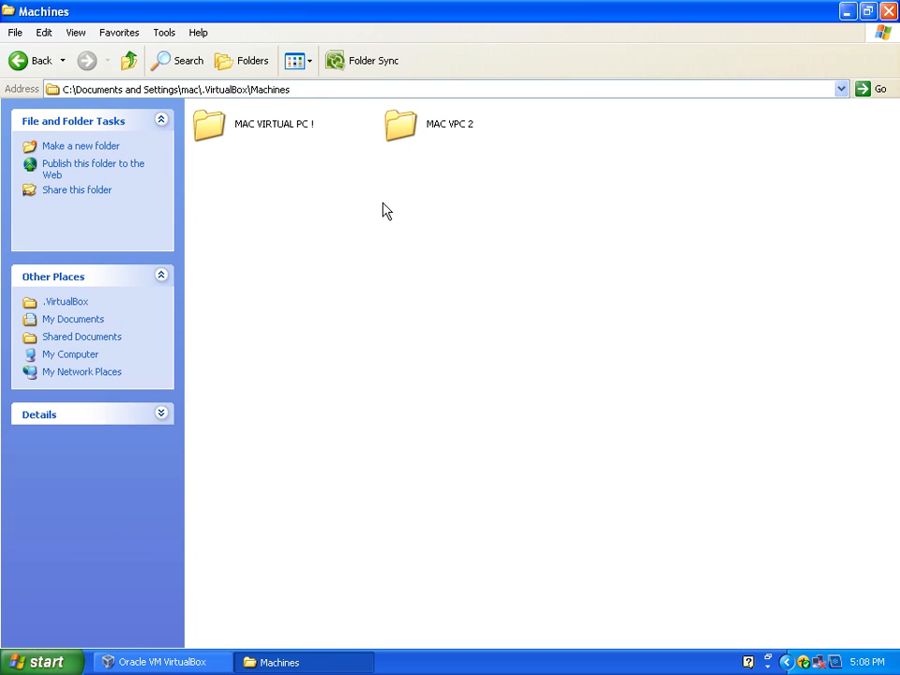
{"action": "left_click", "coordinate": [129, 62]}
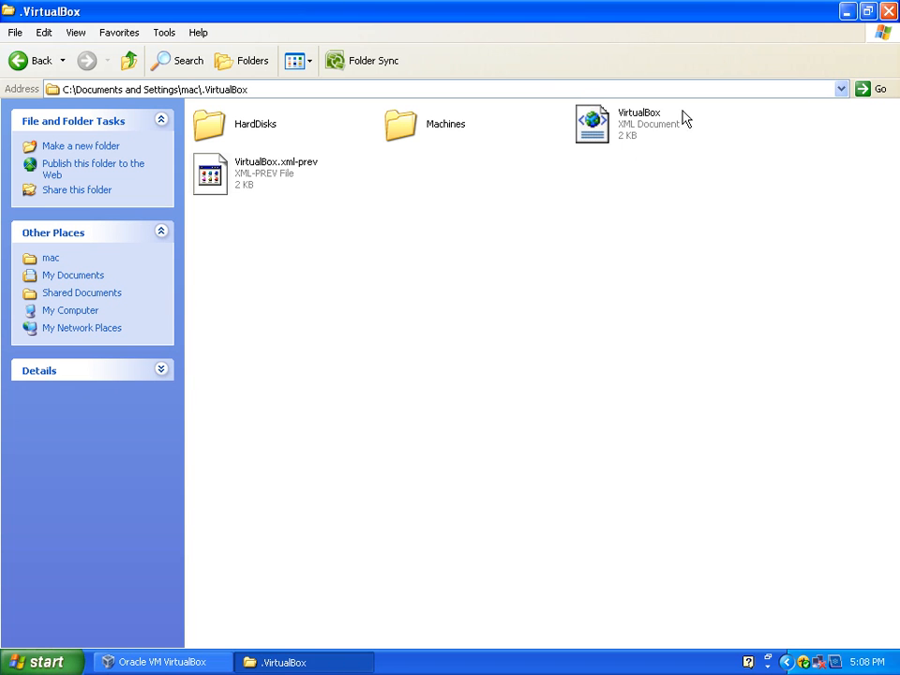
{"action": "left_click", "coordinate": [886, 11]}
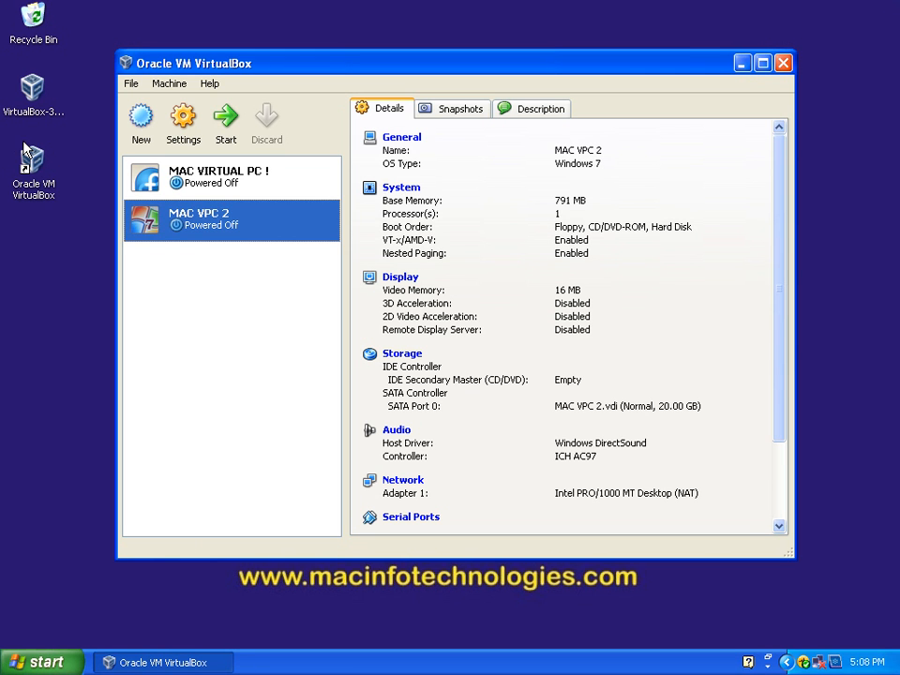
Step: Start the MAC VIRTUAL PC ! virtual machine
{"action": "left_click", "coordinate": [213, 181]}
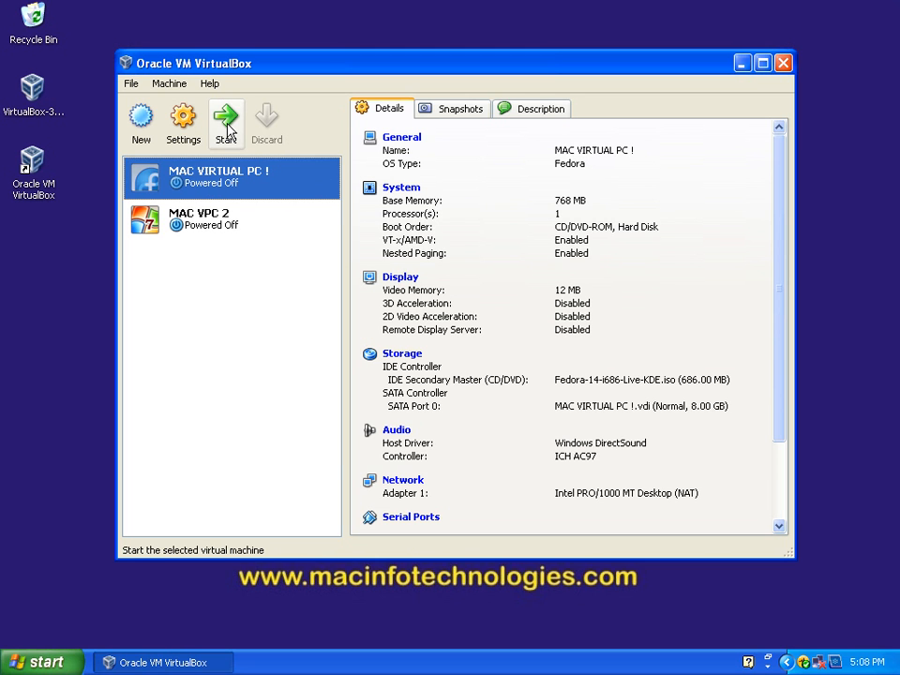
{"action": "right_click", "coordinate": [202, 177]}
{"action": "left_click", "coordinate": [163, 304]}
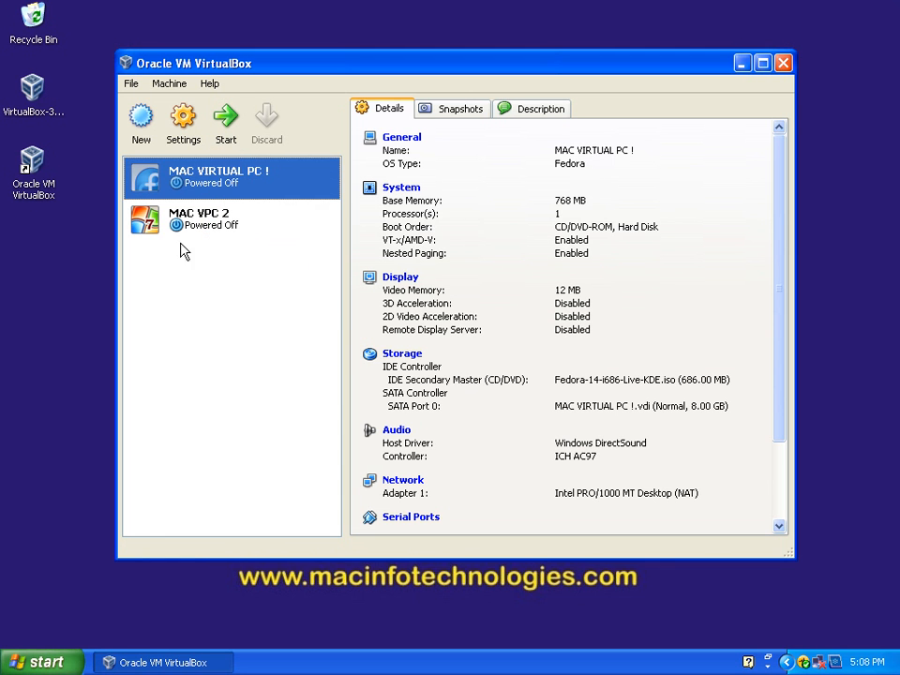
{"action": "left_click", "coordinate": [225, 134]}
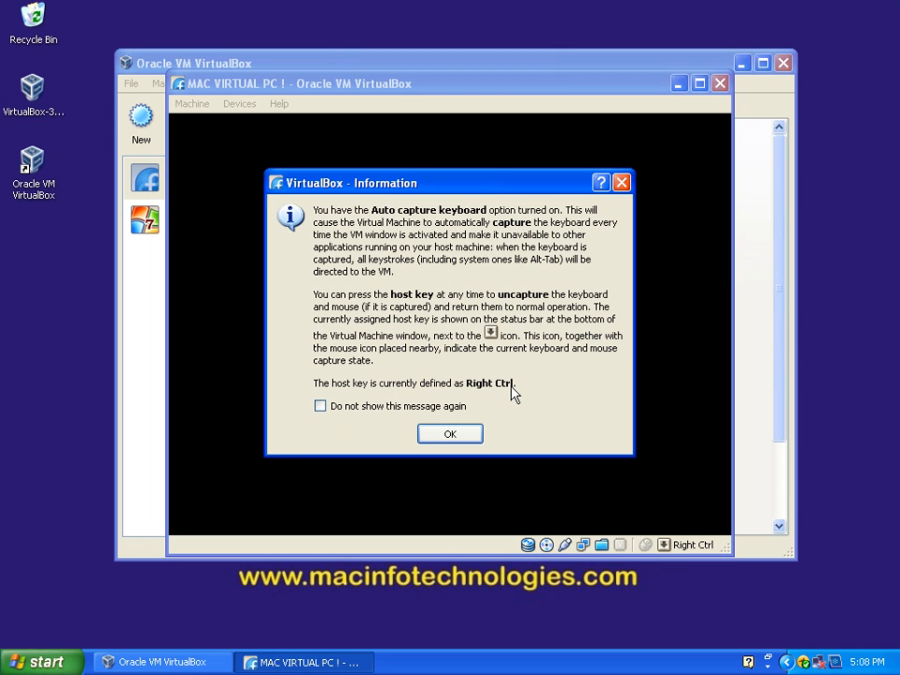
Step: Dismiss the startup information messages, turning off future display of the auto capture keyboard and mouse pointer integration notices
{"action": "left_click", "coordinate": [320, 406]}
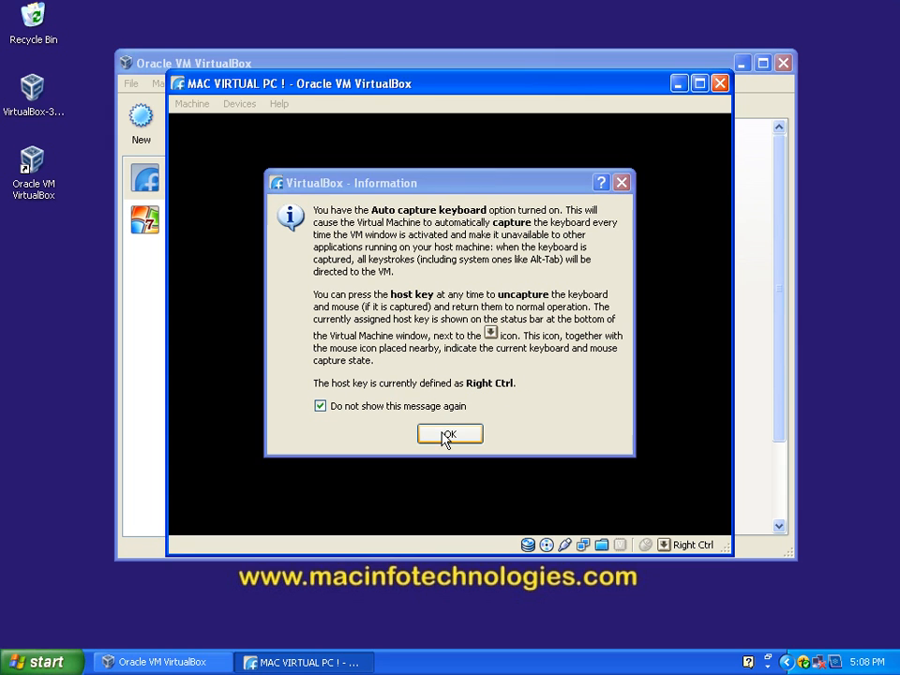
{"action": "left_click", "coordinate": [446, 434]}
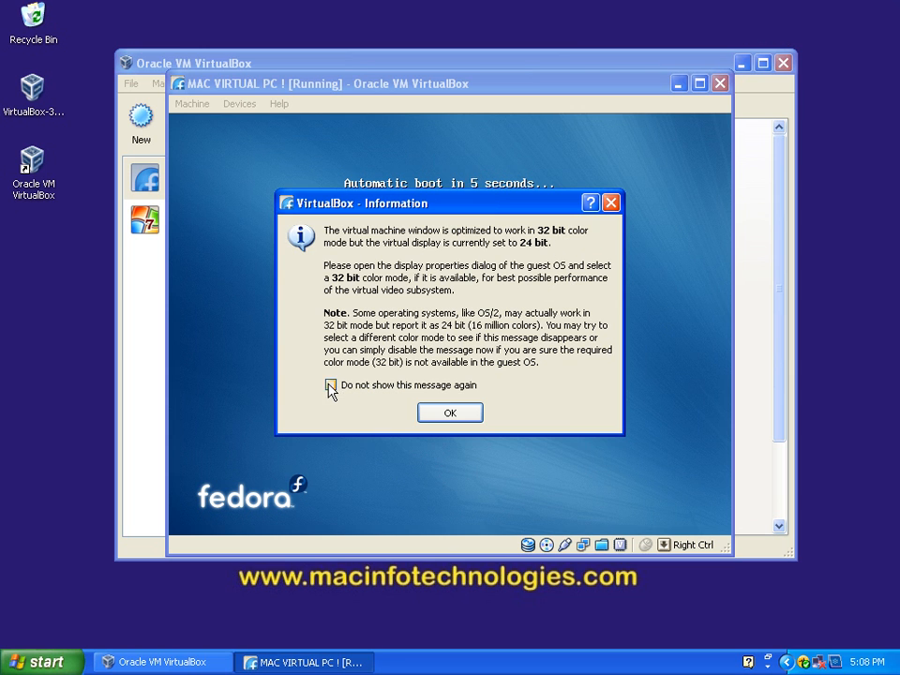
{"action": "left_click", "coordinate": [458, 417]}
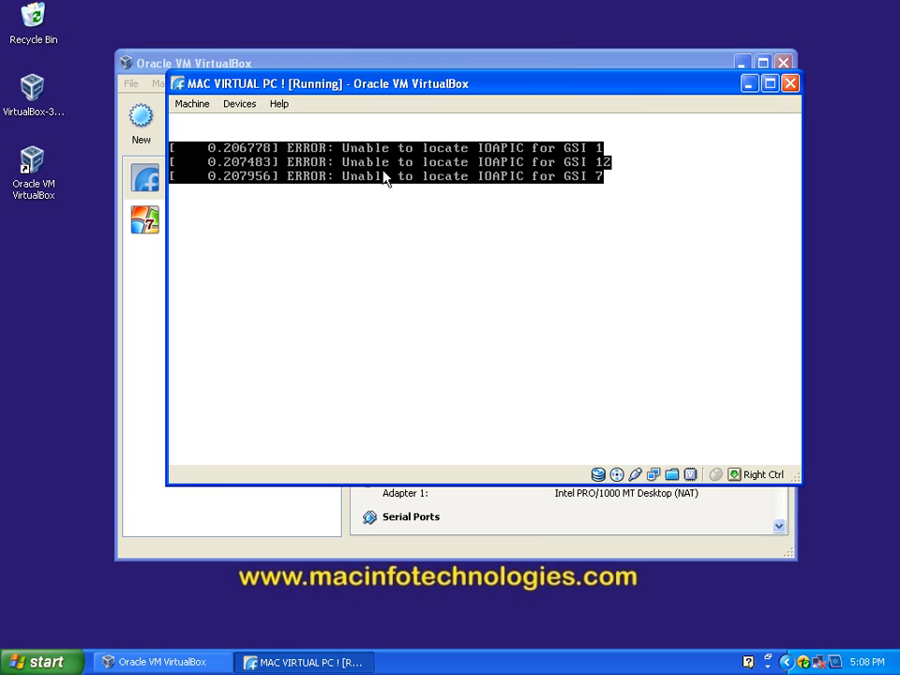
{"action": "left_click", "coordinate": [429, 321]}
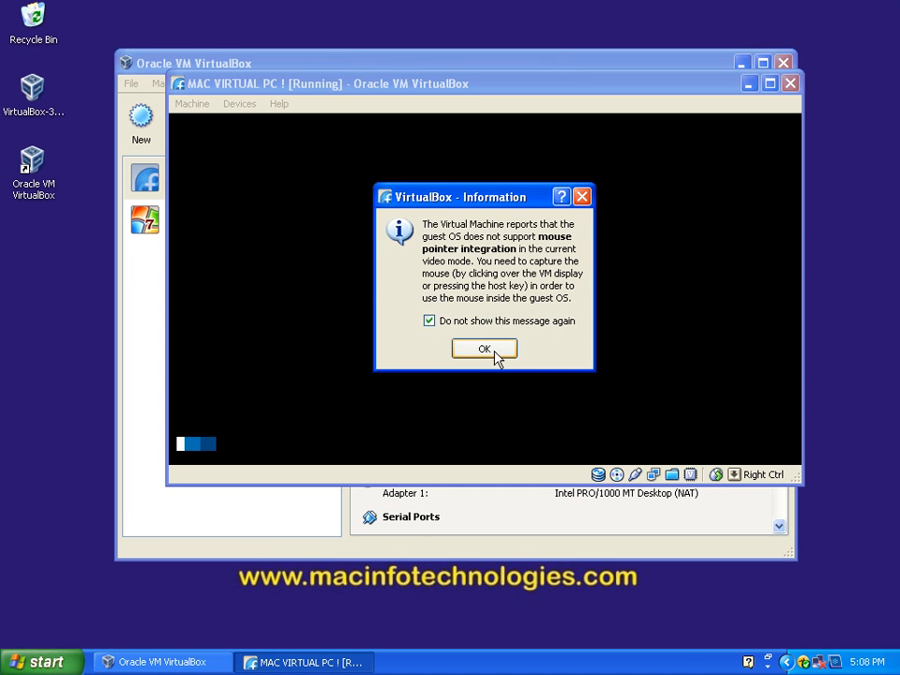
{"action": "left_click", "coordinate": [494, 351]}
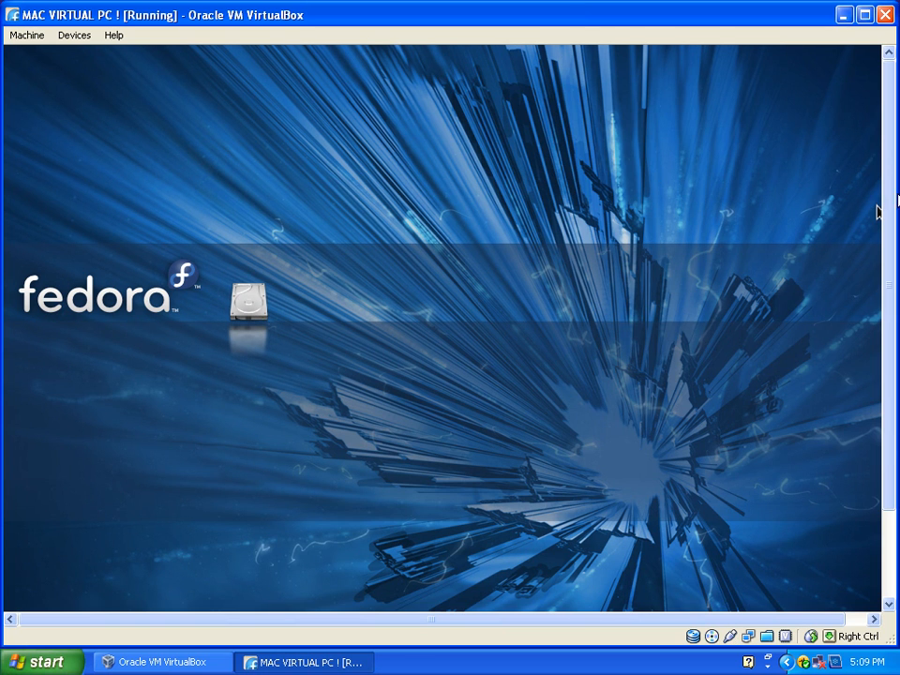
Step: Examine the Applications and Computer sections of the Fedora live desktop's application launcher and close it
{"action": "left_click_drag", "start_coordinate": [886, 203], "coordinate": [888, 342]}
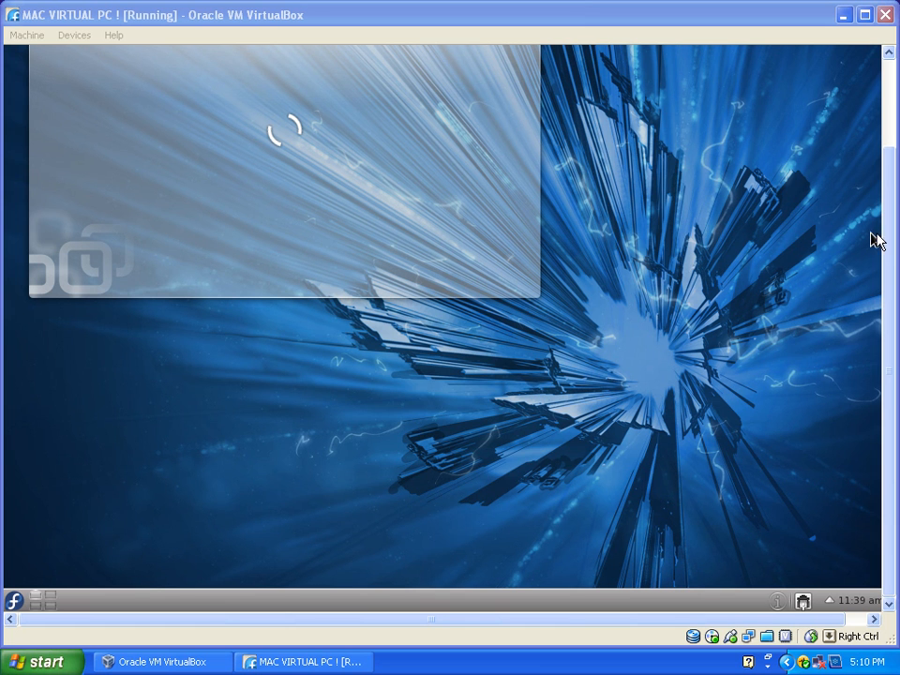
{"action": "left_click_drag", "start_coordinate": [886, 228], "coordinate": [881, 425]}
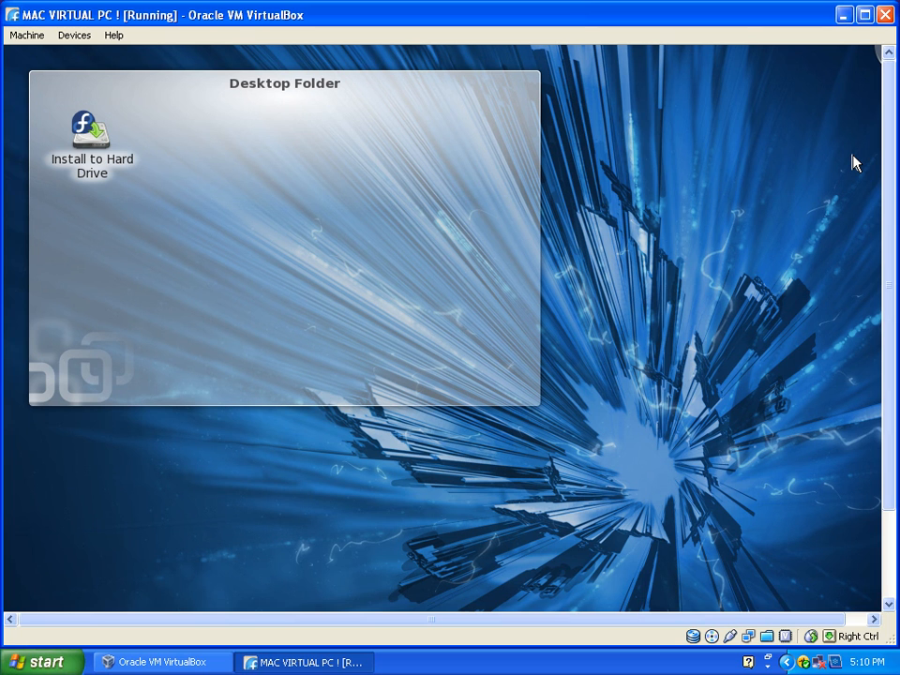
{"action": "left_click_drag", "start_coordinate": [890, 197], "coordinate": [894, 290]}
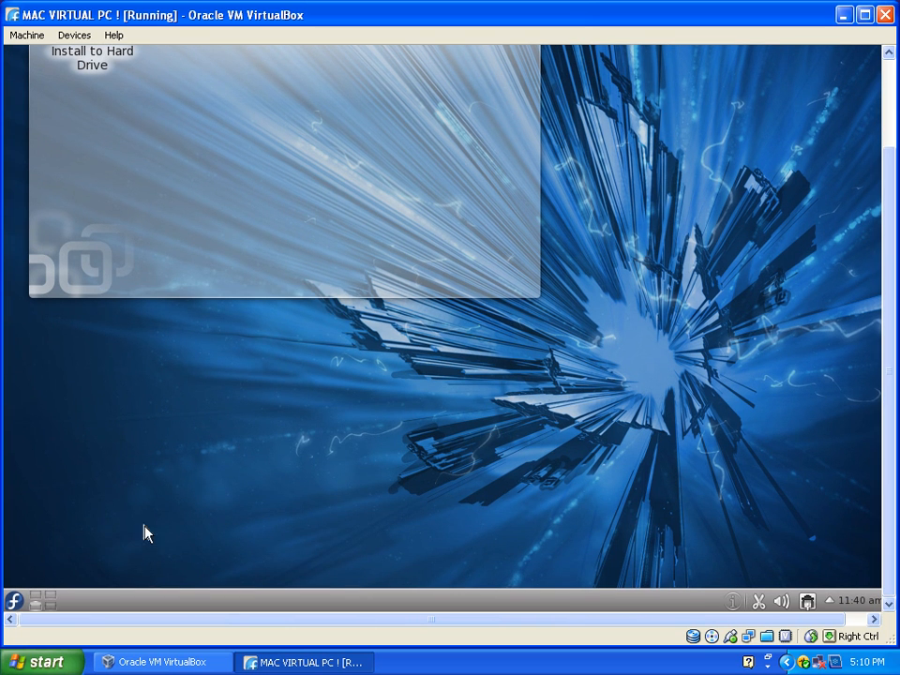
{"action": "left_click", "coordinate": [14, 601]}
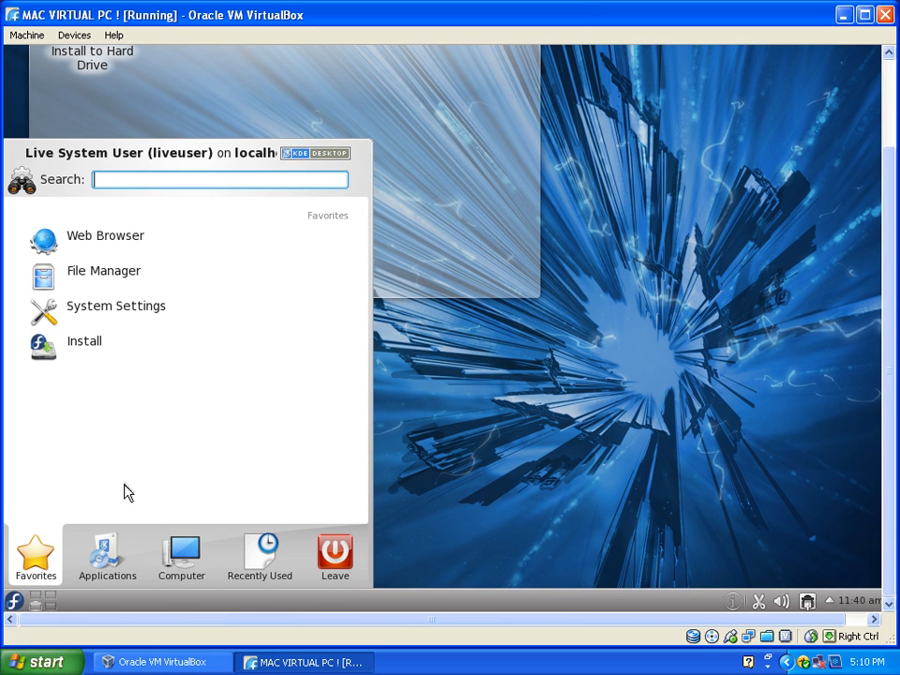
{"action": "mouse_move", "coordinate": [114, 544]}
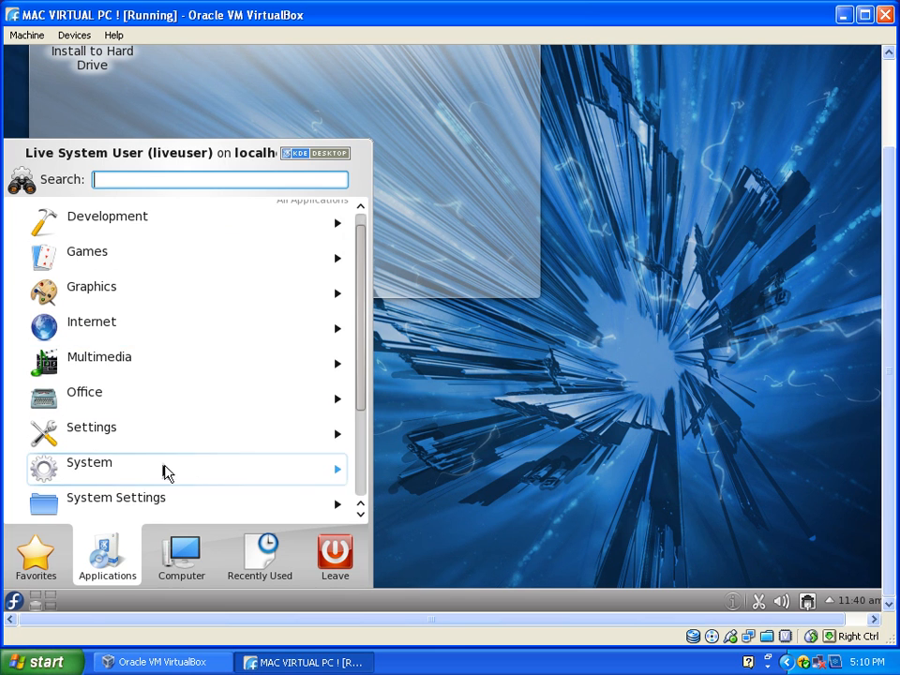
{"action": "mouse_move", "coordinate": [206, 566]}
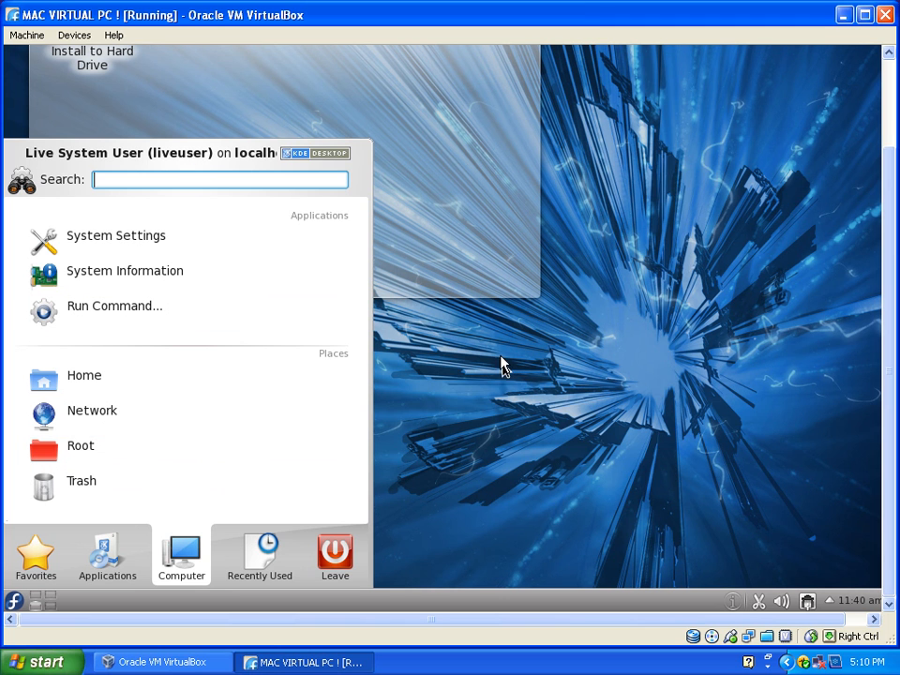
{"action": "mouse_move", "coordinate": [448, 210]}
{"action": "mouse_move", "coordinate": [568, 273]}
{"action": "left_click", "coordinate": [592, 350]}
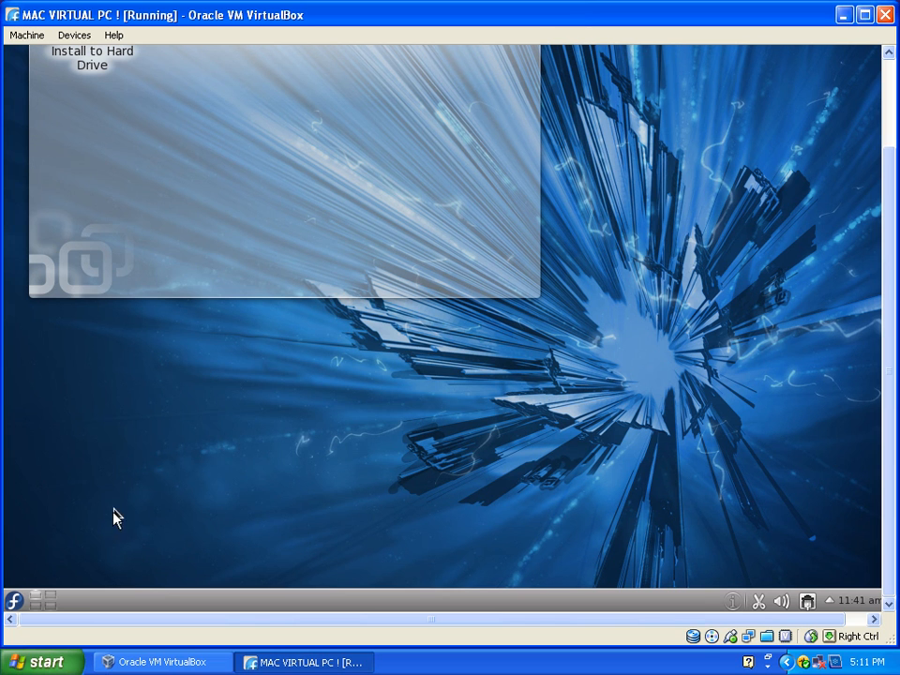
Step: Shut down the Fedora guest and minimize the VirtualBox manager window
{"action": "left_click", "coordinate": [14, 600]}
{"action": "mouse_move", "coordinate": [335, 561]}
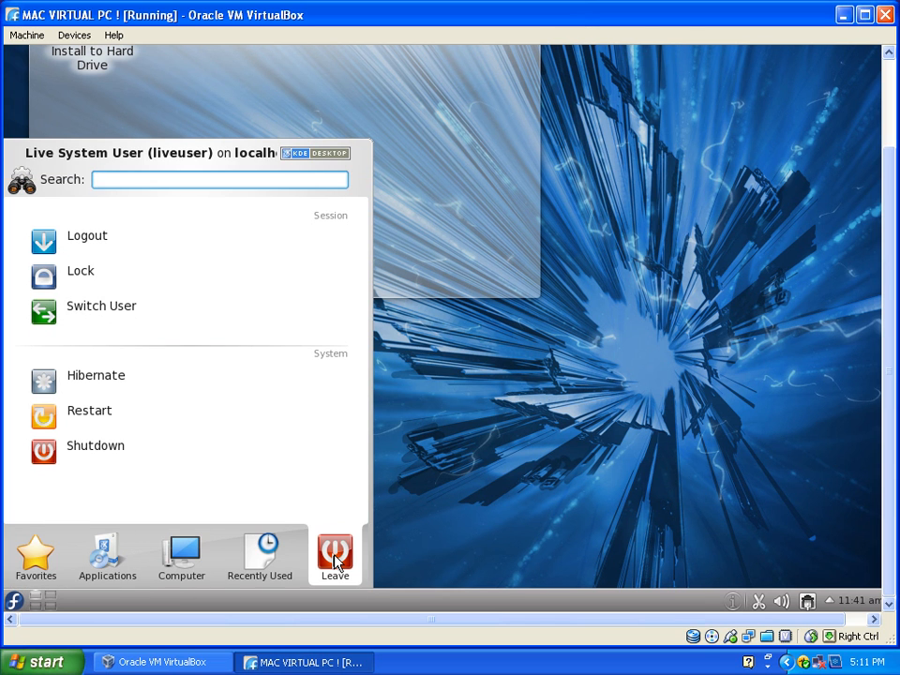
{"action": "left_click", "coordinate": [143, 462]}
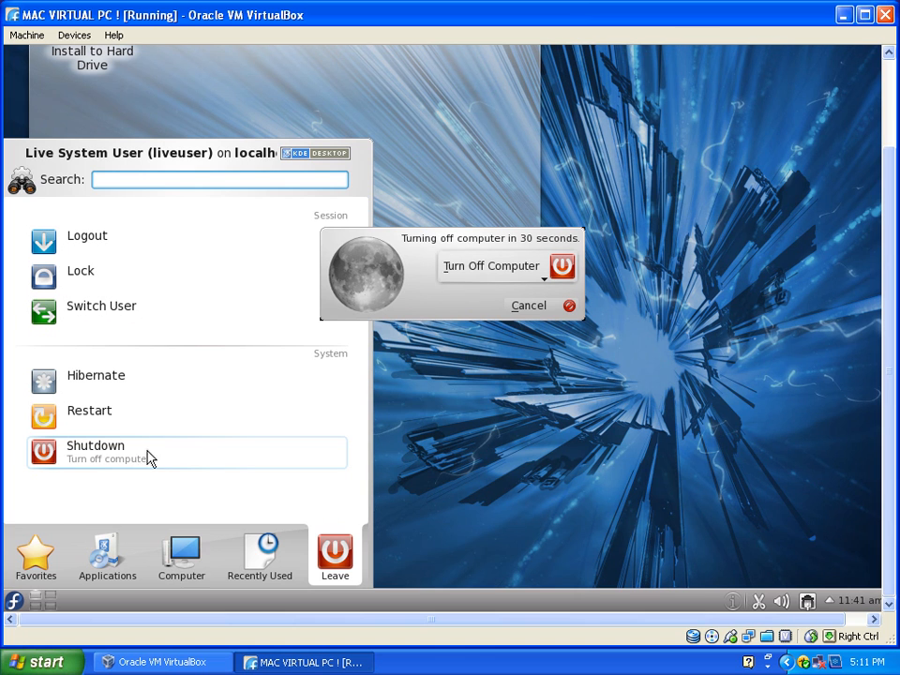
{"action": "left_click", "coordinate": [522, 269]}
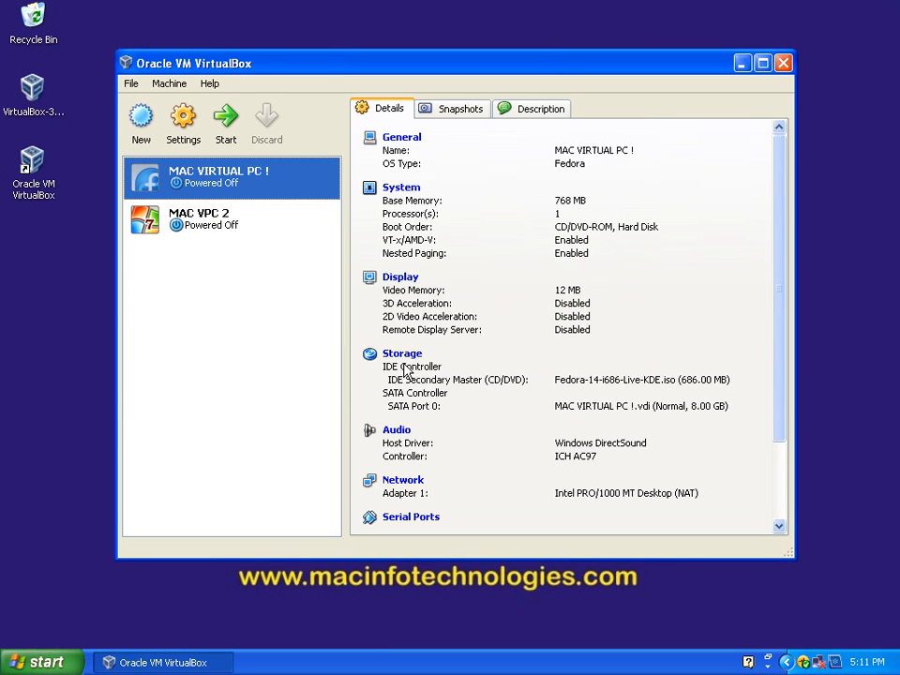
{"action": "scroll", "coordinate": [408, 375], "scroll_direction": "down", "scroll_amount": 2}
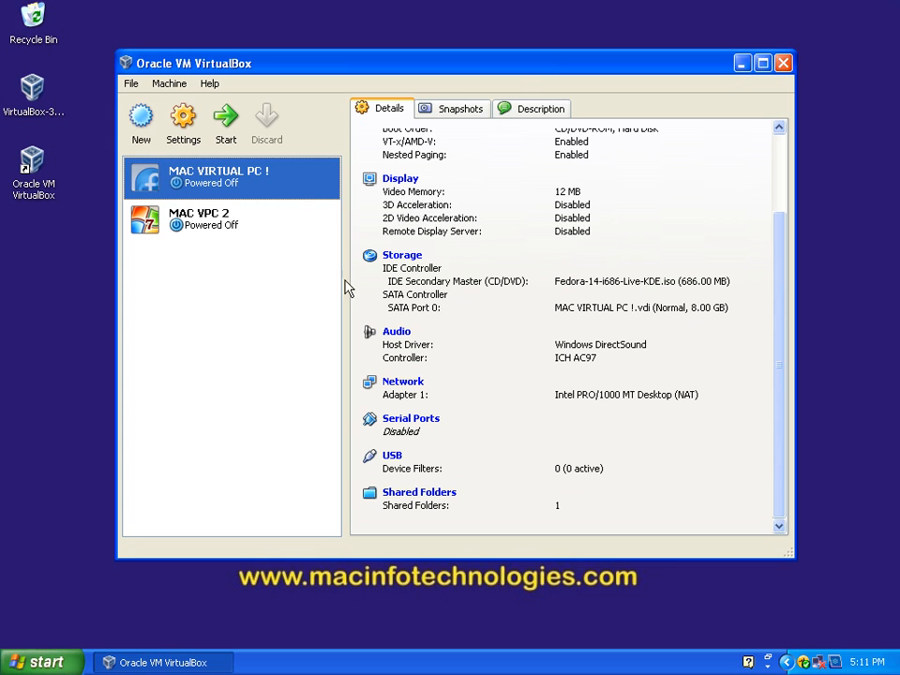
{"action": "left_click", "coordinate": [742, 65]}
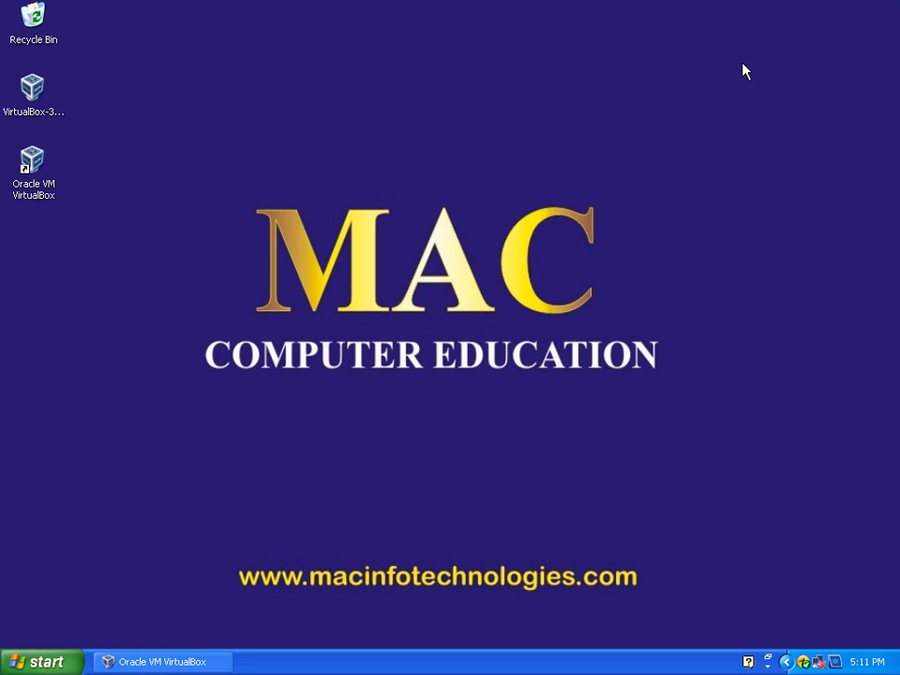